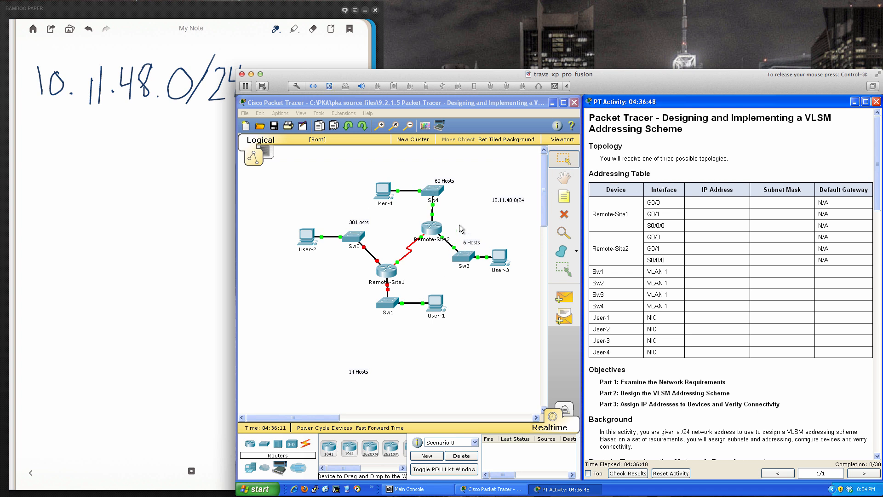
- Examine the addressing table, host requirements per LAN and VLSM design tasks in the activity instructions
scroll(662, 182, "down", 2)
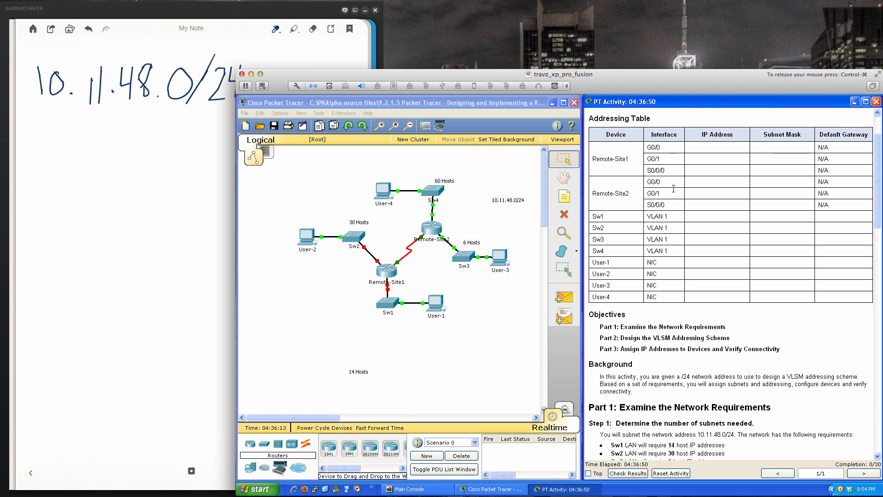
scroll(674, 189, "down", 1)
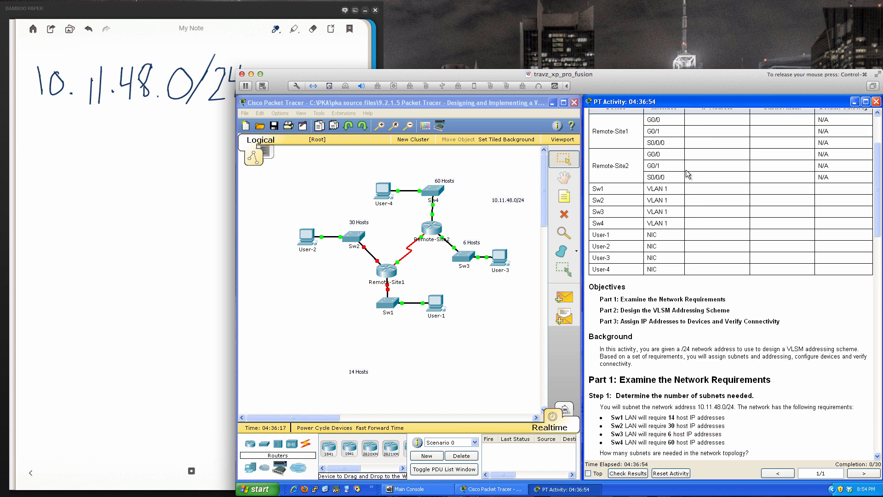
scroll(669, 212, "down", 1)
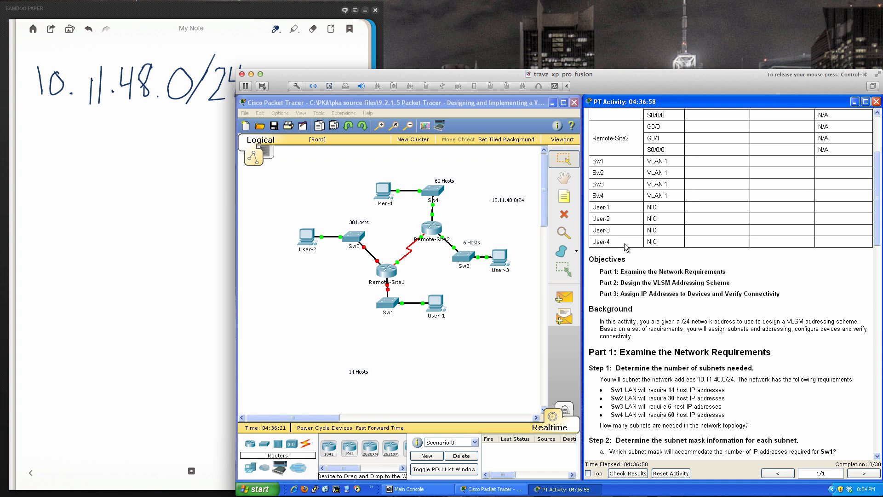
scroll(625, 248, "down", 2)
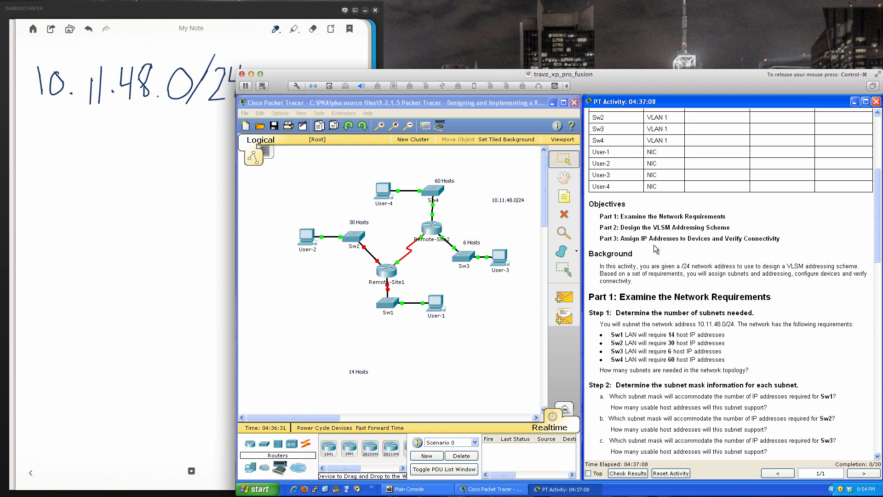
scroll(653, 244, "down", 2)
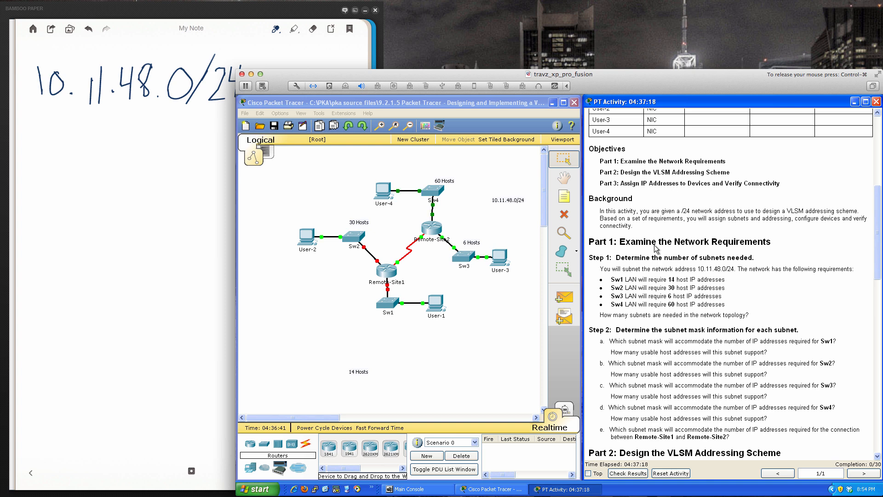
scroll(654, 247, "down", 1)
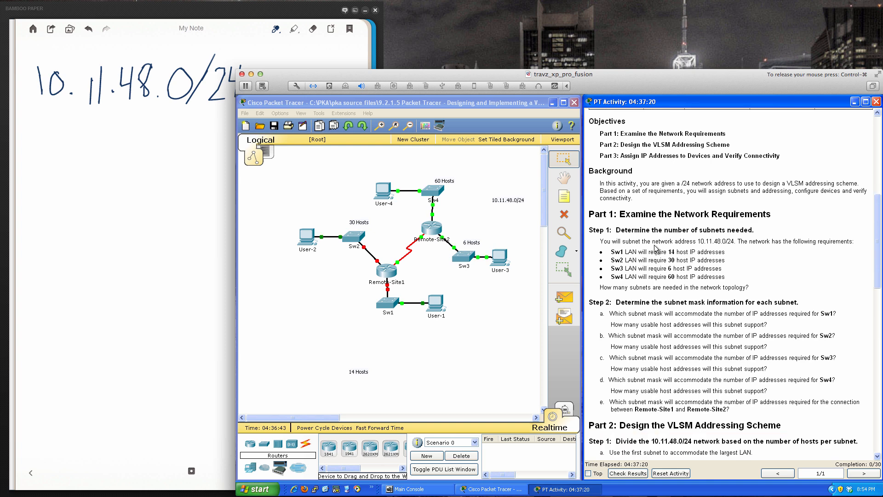
scroll(656, 248, "down", 1)
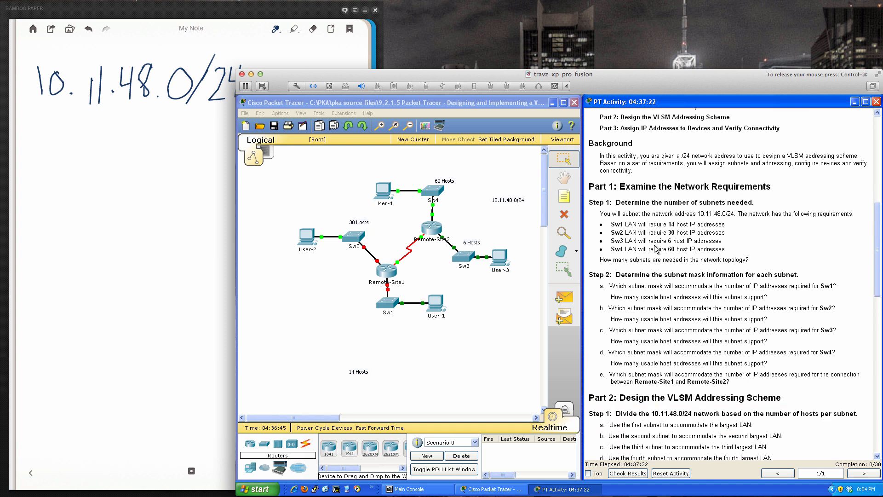
scroll(655, 247, "down", 2)
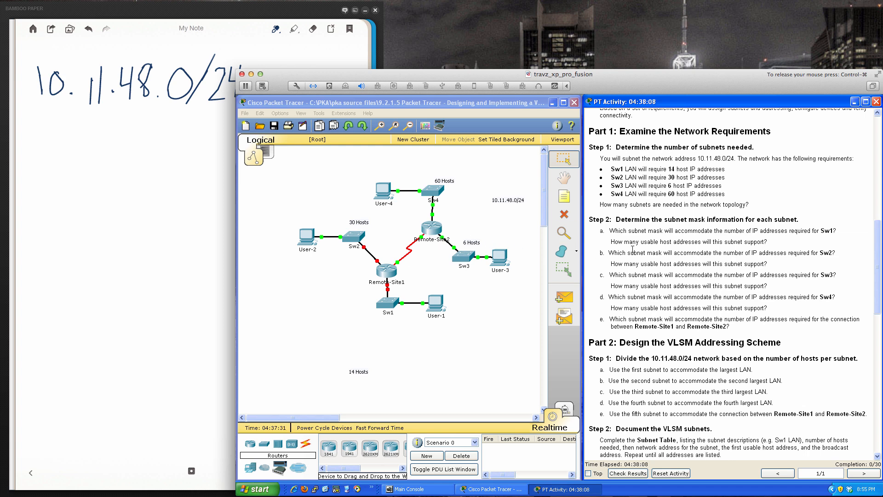
scroll(632, 249, "down", 1)
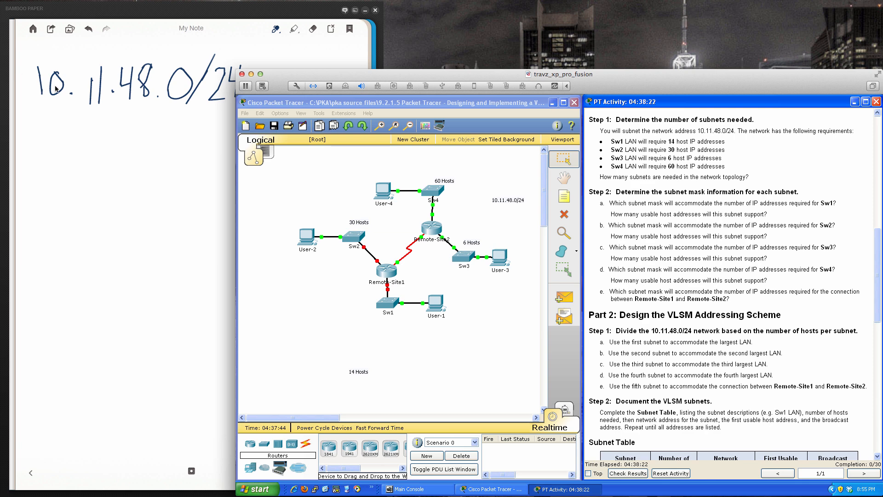
- Switch to the Bamboo Paper note, underline the 10.11.48.0/24 address and write the host formula 2ⁿ − 2, underlining its 2
left_click(63, 118)
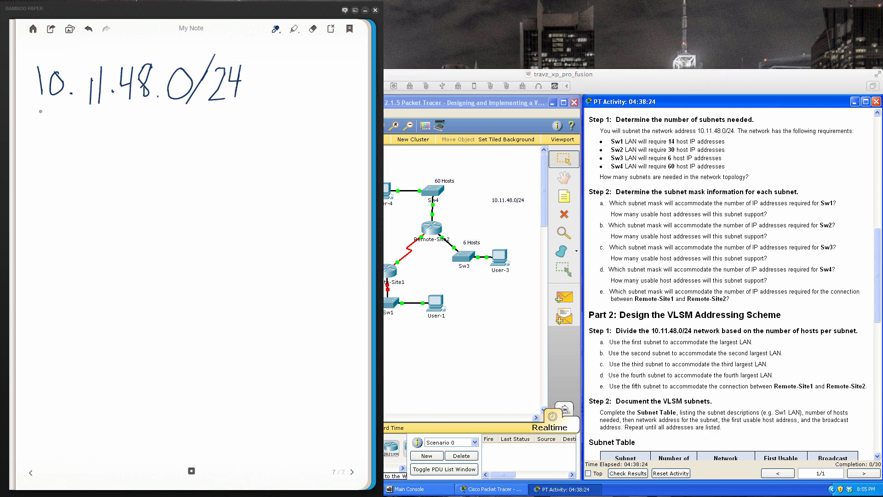
left_click_drag(55, 110, 252, 111)
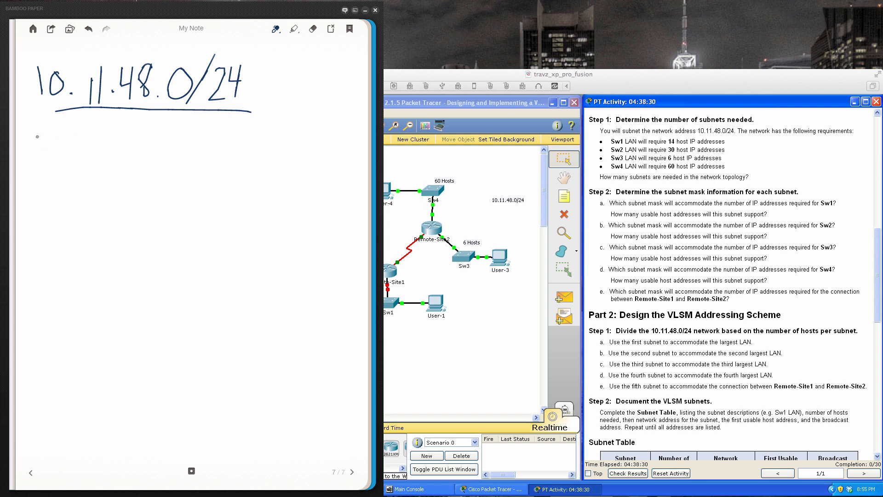
mouse_move(31, 141)
left_mouse_down()
mouse_move(44, 154)
mouse_move(32, 169)
mouse_move(58, 172)
left_mouse_up()
mouse_move(50, 134)
left_mouse_down()
mouse_move(57, 132)
mouse_move(61, 147)
mouse_move(120, 160)
left_mouse_up()
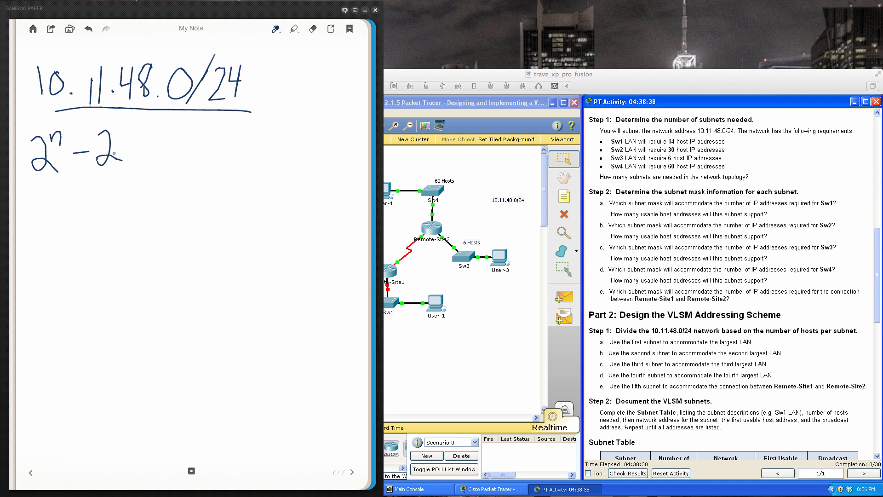
left_click_drag(51, 147, 67, 147)
mouse_move(90, 171)
left_mouse_down()
mouse_move(121, 171)
mouse_move(97, 173)
mouse_move(105, 172)
left_mouse_up()
- Write the calculation 2³ = 8 − 2 = 6 below the formula and underline the 6
left_click_drag(43, 189, 55, 212)
left_click_drag(53, 181, 77, 197)
mouse_move(66, 203)
left_mouse_down()
mouse_move(98, 196)
mouse_move(105, 185)
mouse_move(132, 203)
mouse_move(175, 190)
mouse_move(211, 208)
left_mouse_up()
- Write 2⁴ = 16 − 2 = 14 on the following line and underline both the 14 and 2⁴
mouse_move(45, 230)
left_mouse_down()
mouse_move(60, 245)
mouse_move(70, 228)
mouse_move(96, 246)
mouse_move(184, 228)
left_mouse_up()
mouse_move(166, 235)
left_mouse_down()
mouse_move(204, 225)
mouse_move(197, 236)
left_mouse_up()
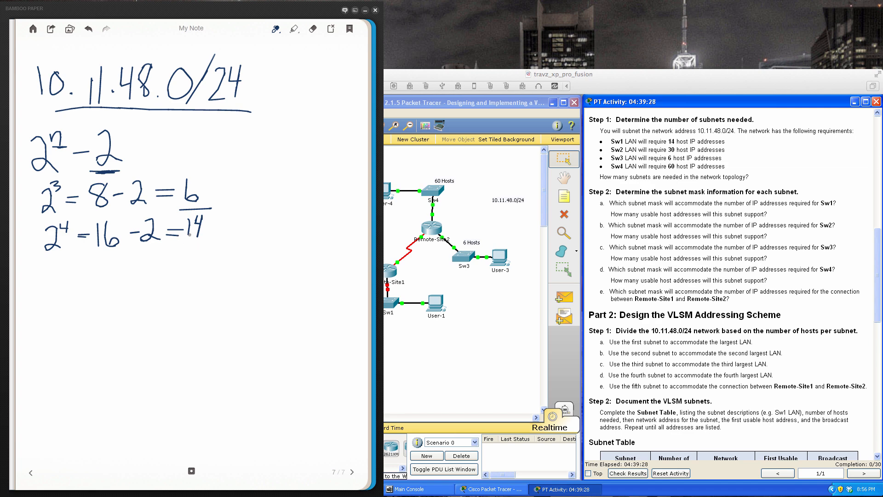
mouse_move(187, 239)
left_mouse_down()
mouse_move(200, 242)
mouse_move(187, 241)
left_mouse_up()
mouse_move(70, 252)
left_mouse_down()
mouse_move(45, 254)
mouse_move(67, 255)
left_mouse_up()
- Write 32 − 4 = 28 with the circled prefix /28 beneath it and the label SW#1 beside it
mouse_move(43, 270)
left_mouse_down()
mouse_move(54, 278)
mouse_move(46, 289)
mouse_move(96, 278)
mouse_move(110, 280)
mouse_move(107, 290)
mouse_move(159, 265)
mouse_move(167, 279)
mouse_move(182, 276)
mouse_move(185, 260)
left_mouse_up()
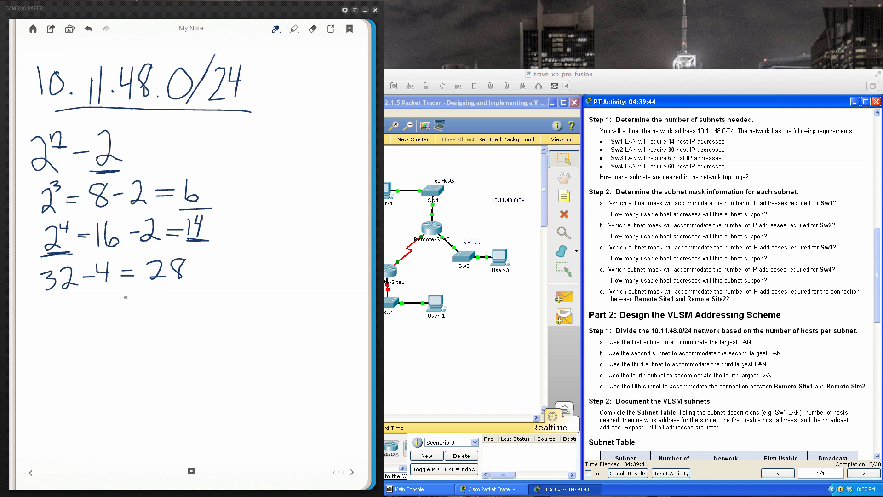
mouse_move(155, 291)
left_mouse_down()
mouse_move(143, 311)
mouse_move(168, 291)
mouse_move(162, 309)
mouse_move(183, 309)
mouse_move(193, 293)
left_mouse_up()
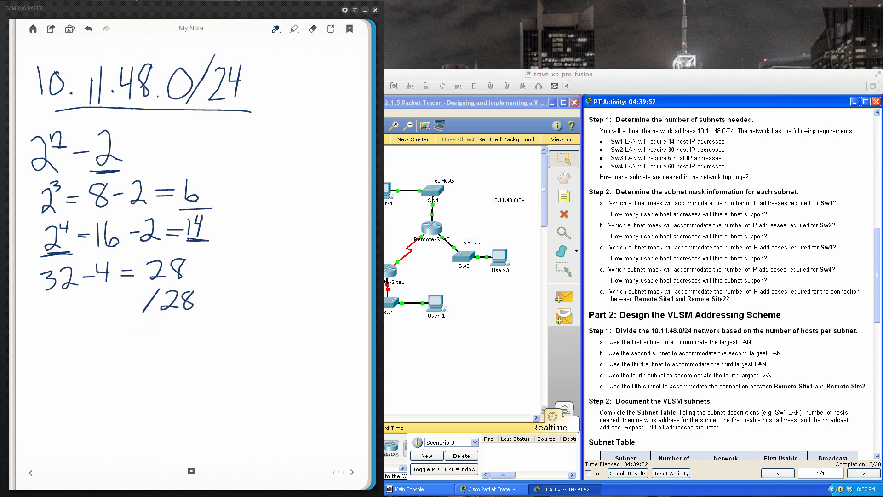
mouse_move(222, 261)
left_mouse_down()
mouse_move(211, 280)
mouse_move(255, 261)
mouse_move(264, 272)
left_mouse_up()
mouse_move(275, 252)
left_mouse_down()
mouse_move(271, 270)
mouse_move(273, 260)
left_mouse_up()
mouse_move(257, 267)
left_mouse_down()
mouse_move(287, 253)
mouse_move(284, 272)
mouse_move(295, 272)
left_mouse_up()
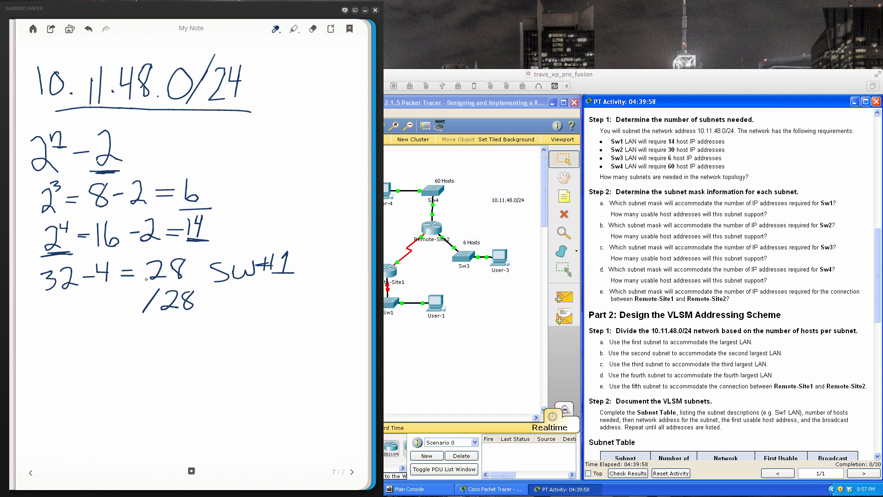
mouse_move(177, 276)
left_mouse_down()
mouse_move(130, 309)
mouse_move(221, 298)
mouse_move(160, 271)
left_mouse_up()
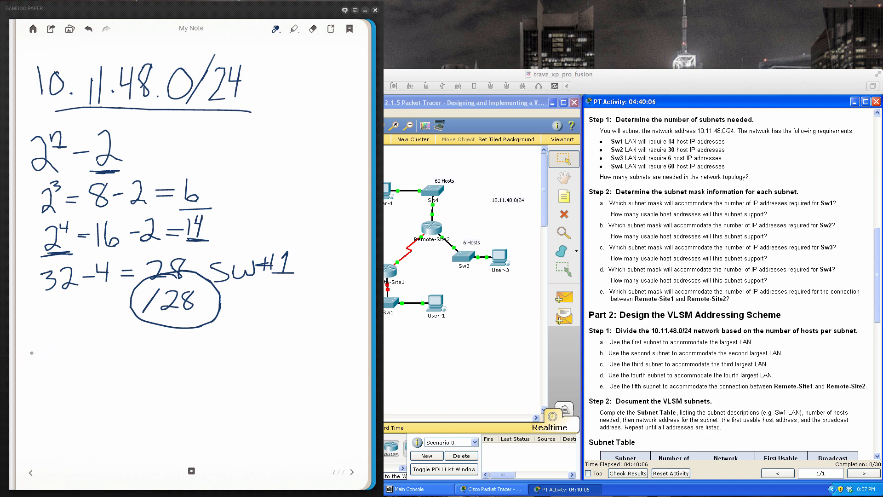
- Write the first three octets of the SW#1 binary mask as dot-separated groups of eight ones
left_click_drag(25, 346, 30, 361)
mouse_move(41, 347)
left_mouse_down()
mouse_move(40, 358)
mouse_move(53, 357)
left_mouse_up()
mouse_move(60, 341)
left_mouse_down()
mouse_move(60, 356)
mouse_move(69, 356)
left_mouse_up()
mouse_move(75, 339)
left_mouse_down()
mouse_move(74, 358)
mouse_move(109, 353)
left_mouse_up()
left_click_drag(119, 338, 126, 352)
left_click_drag(134, 339, 143, 350)
mouse_move(152, 338)
left_mouse_down()
mouse_move(151, 358)
mouse_move(179, 350)
left_mouse_up()
left_click_drag(188, 337, 193, 350)
mouse_move(203, 335)
left_mouse_down()
mouse_move(203, 351)
mouse_move(221, 349)
left_mouse_up()
left_click_drag(227, 331, 227, 349)
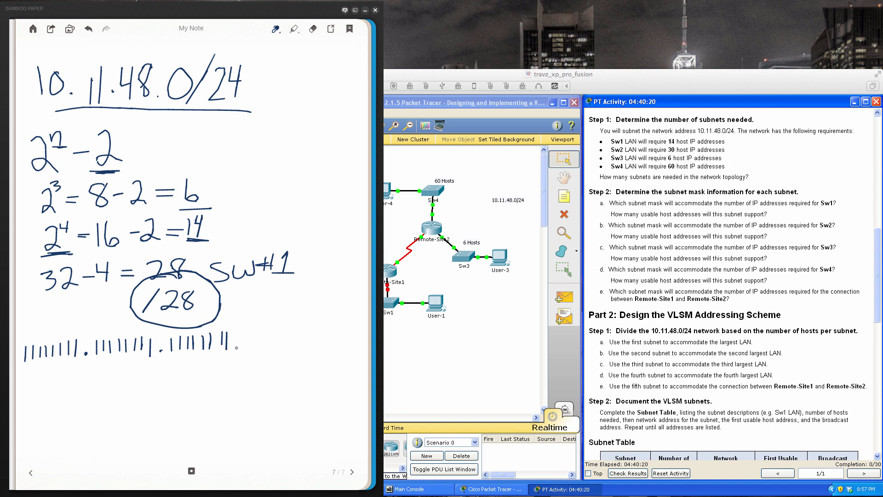
- Add a dot and the fourth octet 11110000 to the SW#1 binary mask
left_click(236, 346)
right_click(235, 346)
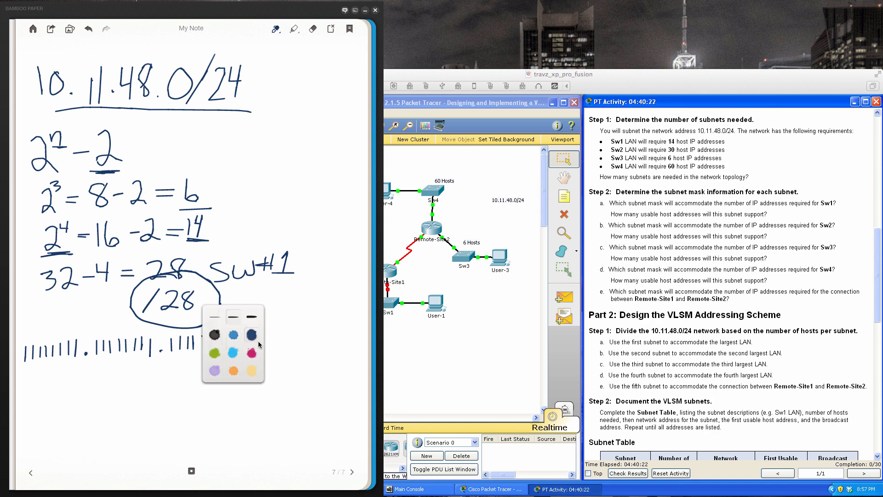
left_click(284, 338)
left_click(237, 346)
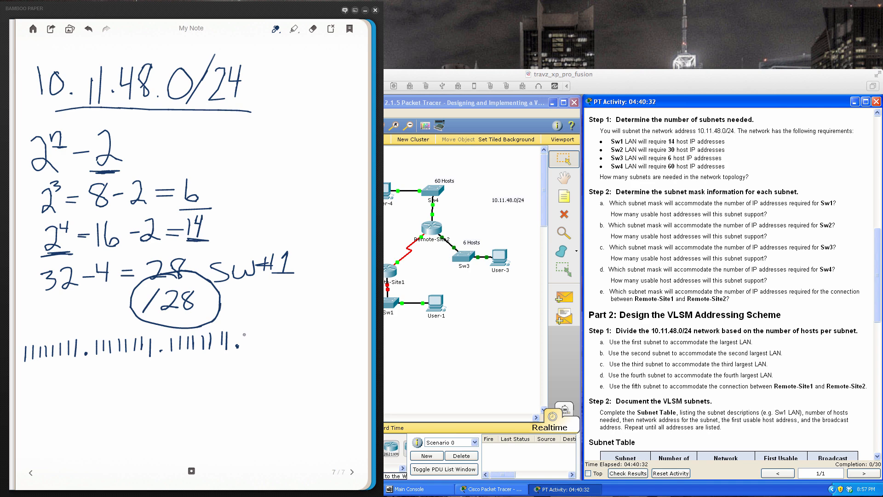
right_click(244, 332)
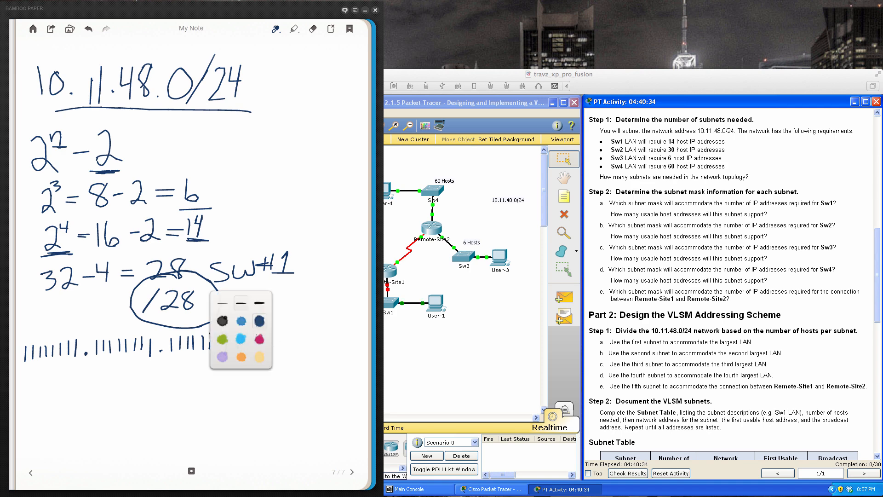
left_click(238, 343)
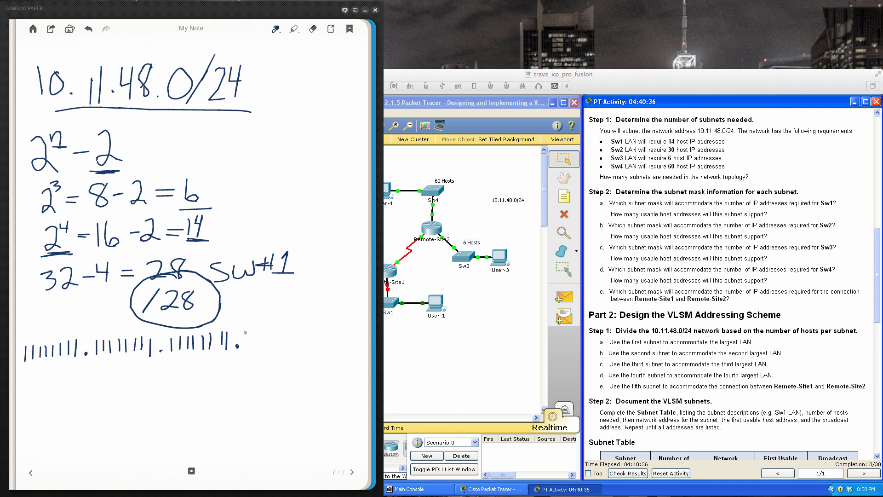
mouse_move(248, 330)
left_mouse_down()
mouse_move(246, 350)
mouse_move(253, 342)
mouse_move(266, 349)
mouse_move(284, 330)
mouse_move(313, 340)
mouse_move(323, 332)
mouse_move(336, 341)
mouse_move(344, 327)
left_mouse_up()
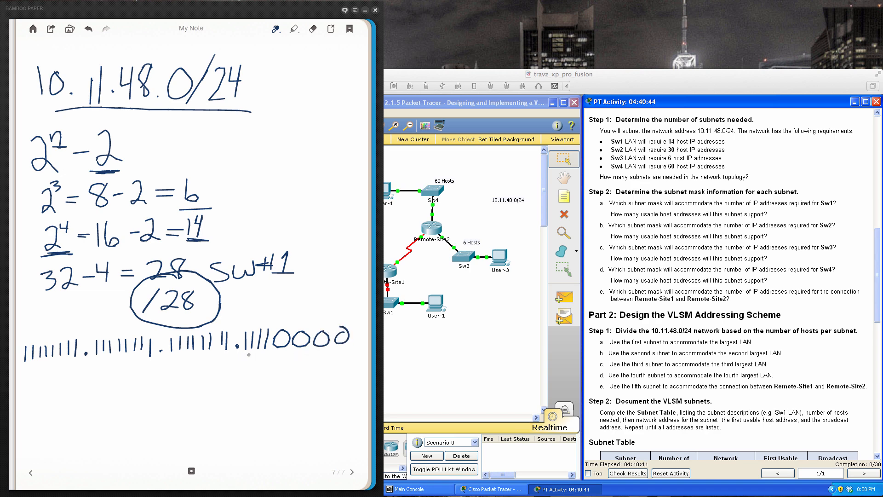
- Bracket the four ones of the last octet and label their bit values 128, 64, 32 and 16
mouse_move(233, 352)
left_mouse_down()
mouse_move(257, 368)
mouse_move(268, 364)
mouse_move(266, 352)
left_mouse_up()
left_click_drag(238, 319, 244, 329)
left_click_drag(220, 302, 231, 312)
mouse_move(234, 304)
left_mouse_down()
mouse_move(261, 311)
mouse_move(272, 300)
mouse_move(280, 316)
mouse_move(291, 305)
mouse_move(285, 313)
mouse_move(303, 311)
mouse_move(276, 329)
mouse_move(322, 321)
mouse_move(302, 298)
left_mouse_up()
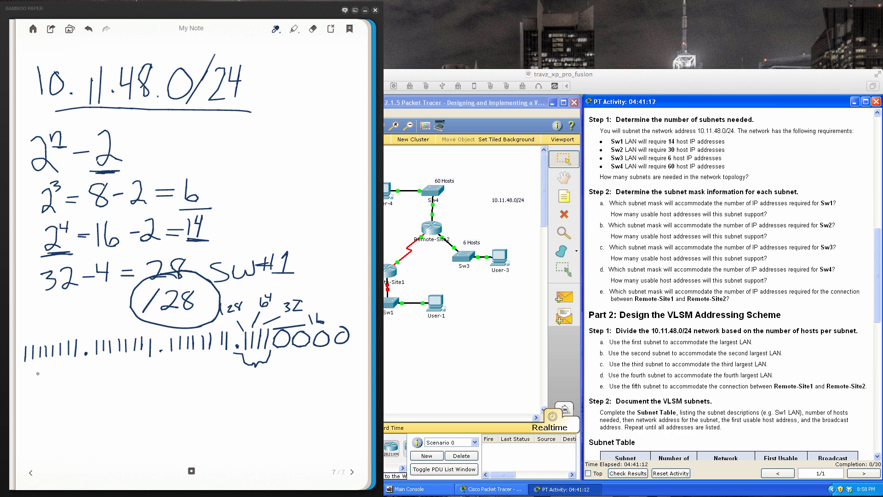
- Write the decimal subnet mask 255.255.255.240 below the SW#1 binary mask
mouse_move(41, 371)
left_mouse_down()
mouse_move(55, 386)
mouse_move(69, 368)
left_mouse_up()
mouse_move(73, 369)
left_mouse_down()
mouse_move(82, 378)
mouse_move(74, 383)
left_mouse_up()
mouse_move(72, 368)
left_mouse_down()
mouse_move(105, 377)
mouse_move(118, 366)
left_mouse_up()
mouse_move(124, 366)
left_mouse_down()
mouse_move(120, 377)
mouse_move(132, 365)
mouse_move(194, 372)
mouse_move(206, 358)
left_mouse_up()
left_click(162, 374)
mouse_move(207, 359)
left_mouse_down()
mouse_move(215, 366)
mouse_move(206, 372)
left_mouse_up()
mouse_move(211, 359)
left_mouse_down()
mouse_move(287, 373)
mouse_move(304, 366)
left_mouse_up()
left_click(234, 371)
left_click_drag(299, 359, 306, 373)
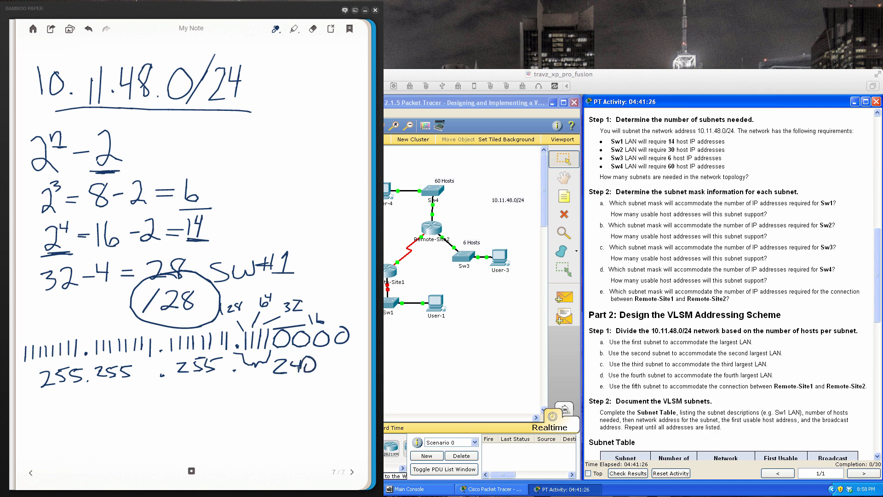
- Scribble out the 240 in the decimal mask and rewrite 240 beneath it
mouse_move(304, 355)
left_mouse_down()
mouse_move(304, 385)
mouse_move(321, 366)
mouse_move(298, 368)
mouse_move(318, 356)
mouse_move(274, 368)
mouse_move(299, 361)
mouse_move(283, 356)
left_mouse_up()
mouse_move(271, 387)
left_mouse_down()
mouse_move(272, 400)
mouse_move(287, 401)
left_mouse_up()
left_click_drag(296, 385, 296, 401)
mouse_move(307, 389)
left_mouse_down()
mouse_move(304, 400)
mouse_move(313, 394)
left_mouse_up()
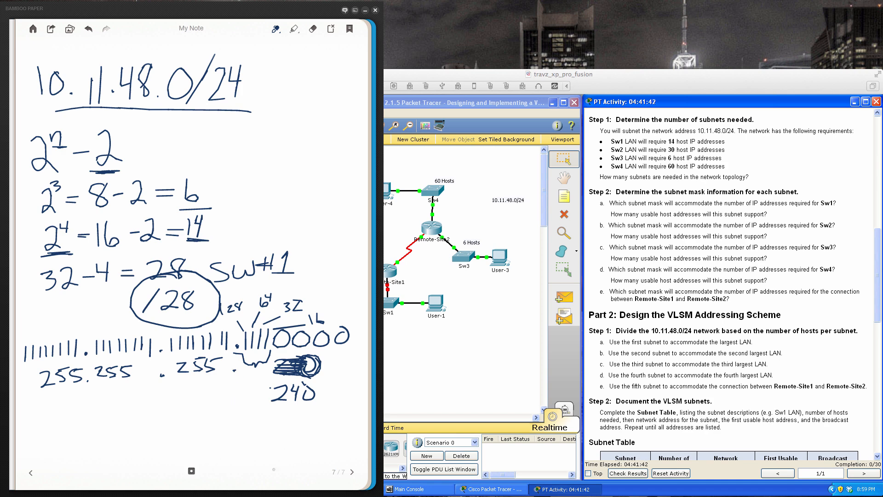
- Go to a blank note page and title it SW#2 with an underline
left_click(352, 474)
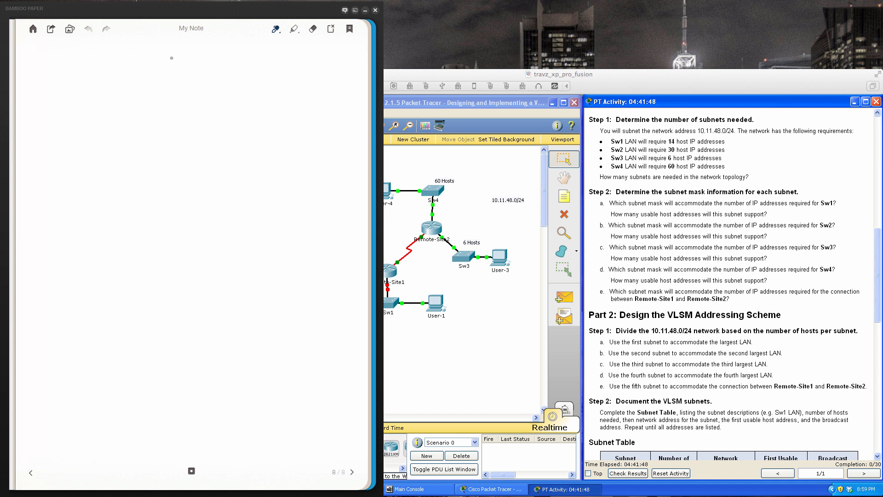
mouse_move(173, 59)
left_mouse_down()
mouse_move(161, 82)
mouse_move(190, 76)
mouse_move(198, 59)
mouse_move(203, 73)
left_mouse_up()
mouse_move(210, 55)
left_mouse_down()
mouse_move(210, 72)
mouse_move(211, 63)
left_mouse_up()
mouse_move(198, 70)
left_mouse_down()
mouse_move(220, 60)
mouse_move(229, 79)
left_mouse_up()
left_click_drag(156, 93, 232, 88)
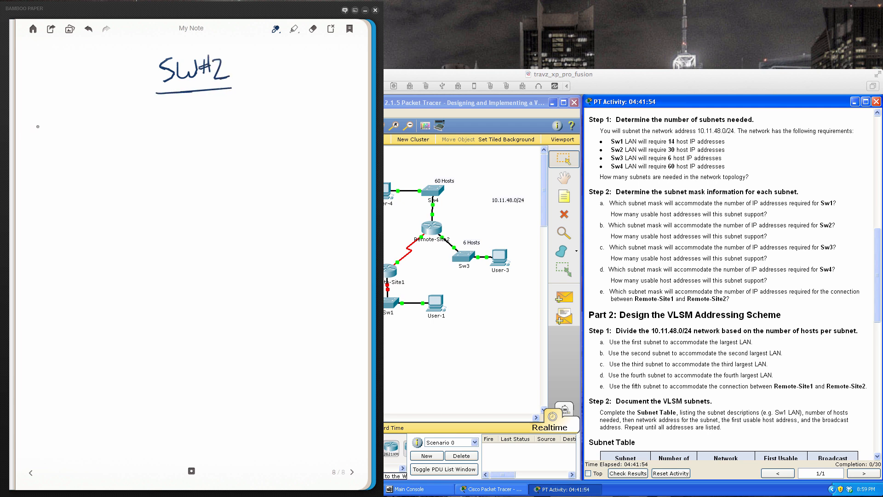
- Write the network address 10.11.48.0/24 below the SW#2 title and redraw the 8 in 48
mouse_move(39, 123)
left_mouse_down()
mouse_move(37, 139)
mouse_move(52, 125)
mouse_move(74, 139)
mouse_move(112, 128)
mouse_move(110, 139)
mouse_move(160, 134)
mouse_move(154, 115)
mouse_move(159, 145)
mouse_move(182, 122)
mouse_move(189, 141)
mouse_move(203, 129)
left_mouse_up()
left_click(64, 136)
left_click_drag(201, 114, 199, 141)
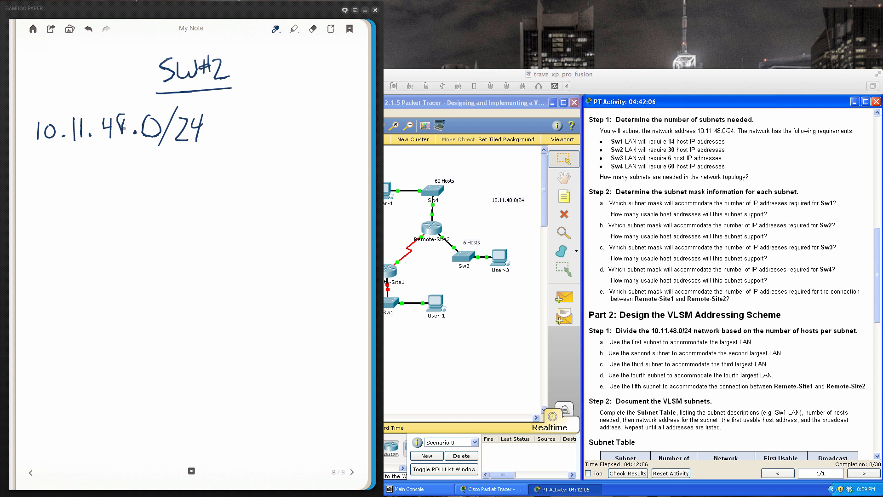
mouse_move(117, 133)
left_mouse_down()
mouse_move(130, 136)
mouse_move(115, 123)
mouse_move(125, 112)
left_mouse_up()
- Write 2⁴ = 16 below the network address
mouse_move(36, 166)
left_mouse_down()
mouse_move(39, 187)
mouse_move(53, 183)
left_mouse_up()
left_click_drag(50, 160, 60, 164)
mouse_move(57, 157)
left_mouse_down()
mouse_move(58, 172)
mouse_move(82, 172)
left_mouse_up()
left_click_drag(69, 179, 93, 185)
mouse_move(102, 162)
left_mouse_down()
mouse_move(100, 182)
mouse_move(101, 174)
left_mouse_up()
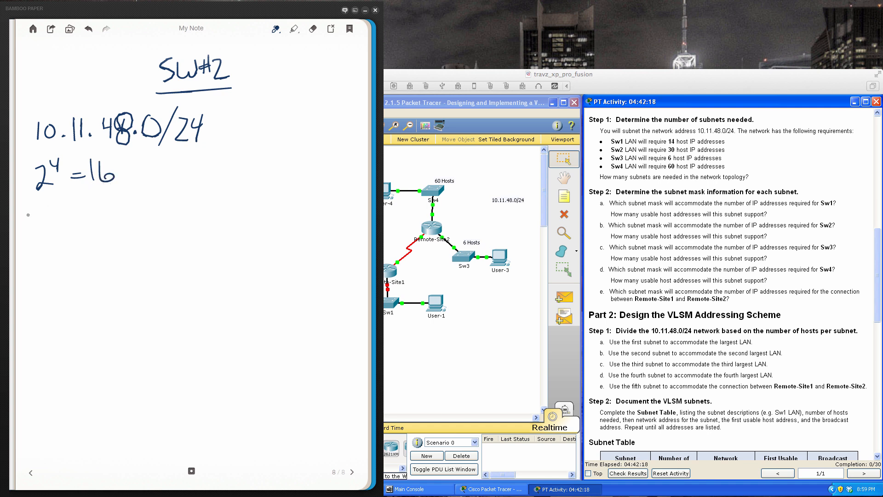
- Write 2⁵ = 32 − 2 = 30 on the following line, underline the 30 and circle the exponent 5
mouse_move(42, 206)
left_mouse_down()
mouse_move(57, 221)
mouse_move(69, 193)
left_mouse_up()
left_click_drag(72, 209, 83, 208)
mouse_move(70, 214)
left_mouse_down()
mouse_move(97, 207)
mouse_move(95, 216)
left_mouse_up()
mouse_move(109, 199)
left_mouse_down()
mouse_move(111, 215)
mouse_move(188, 197)
left_mouse_up()
mouse_move(172, 202)
left_mouse_down()
mouse_move(213, 199)
mouse_move(203, 206)
left_mouse_up()
left_click_drag(223, 193, 216, 200)
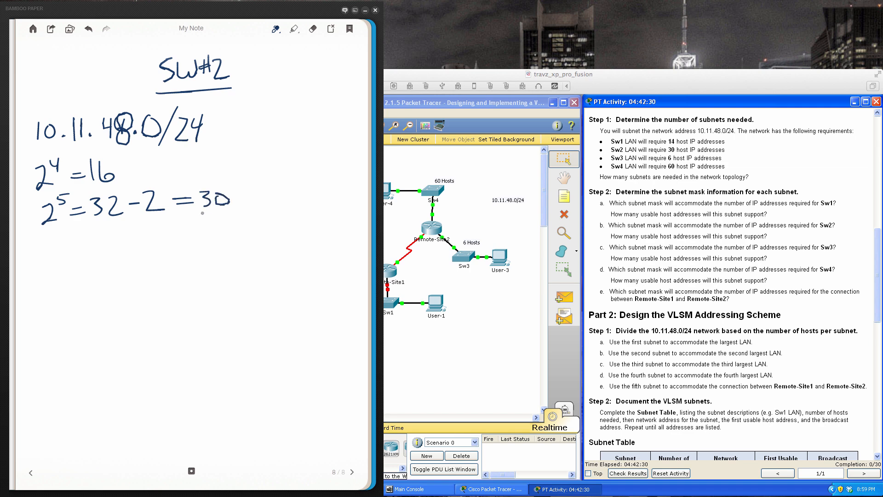
left_click_drag(197, 210, 236, 210)
mouse_move(65, 187)
left_mouse_down()
mouse_move(51, 206)
mouse_move(80, 196)
mouse_move(59, 189)
left_mouse_up()
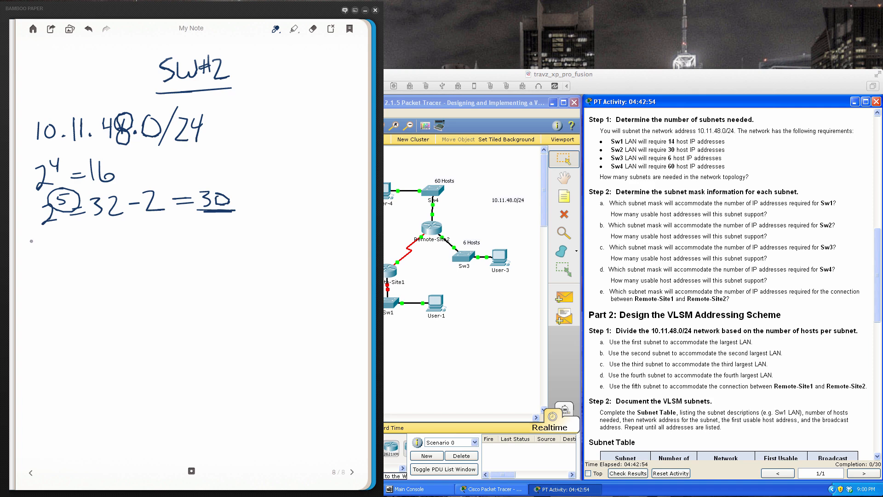
- Write the first three octets of the SW#2 binary mask as groups of eight ones, each followed by a dot
mouse_move(32, 239)
left_mouse_down()
mouse_move(31, 259)
mouse_move(47, 257)
left_mouse_up()
mouse_move(51, 238)
left_mouse_down()
mouse_move(52, 258)
mouse_move(65, 253)
left_mouse_up()
mouse_move(71, 235)
left_mouse_down()
mouse_move(71, 253)
mouse_move(99, 249)
left_mouse_up()
left_click_drag(109, 232, 108, 250)
left_click_drag(117, 233, 124, 249)
mouse_move(130, 231)
left_mouse_down()
mouse_move(131, 248)
mouse_move(143, 246)
left_mouse_up()
mouse_move(154, 228)
left_mouse_down()
mouse_move(153, 247)
mouse_move(186, 245)
left_mouse_up()
left_click_drag(194, 228, 201, 244)
left_click_drag(207, 227, 215, 243)
mouse_move(222, 226)
left_mouse_down()
mouse_move(222, 243)
mouse_move(230, 242)
left_mouse_up()
left_click(239, 240)
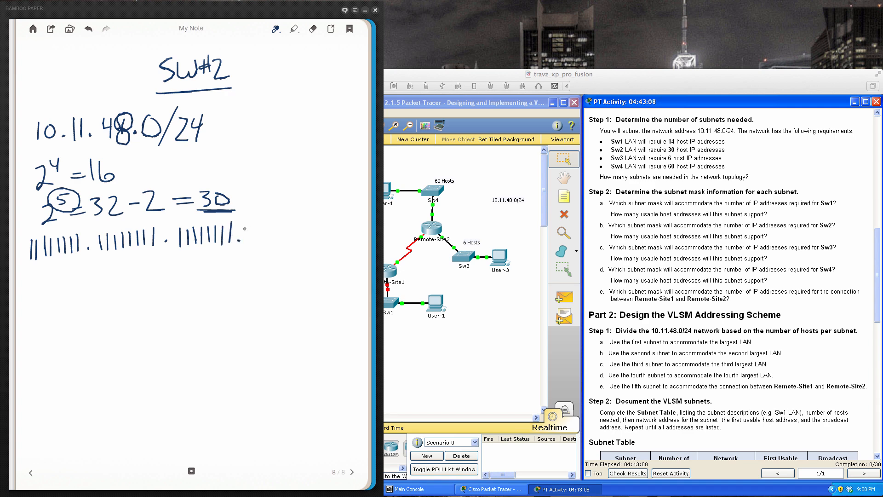
- Complete the SW#2 binary mask with the octet 11100000 and bracket its five zeros
mouse_move(254, 224)
left_mouse_down()
mouse_move(252, 245)
mouse_move(275, 228)
mouse_move(308, 227)
mouse_move(314, 240)
mouse_move(323, 227)
left_mouse_up()
mouse_move(338, 225)
left_mouse_down()
mouse_move(329, 239)
mouse_move(339, 225)
left_mouse_up()
mouse_move(265, 242)
left_mouse_down()
mouse_move(265, 254)
mouse_move(328, 257)
mouse_move(354, 244)
left_mouse_up()
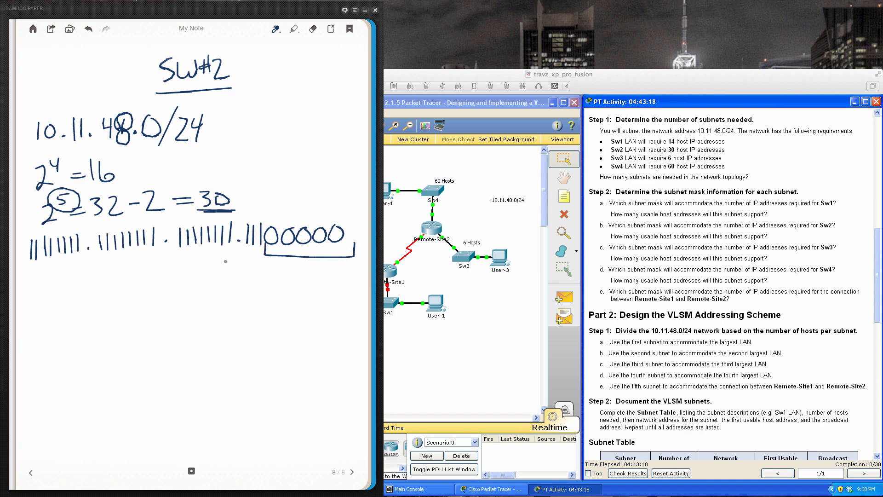
- Write 255.255.255. beneath the first three octets of the SW#2 binary mask
mouse_move(41, 274)
left_mouse_down()
mouse_move(54, 287)
mouse_move(64, 269)
left_mouse_up()
mouse_move(67, 271)
left_mouse_down()
mouse_move(65, 286)
mouse_move(76, 268)
mouse_move(120, 270)
mouse_move(129, 279)
left_mouse_up()
left_click(93, 279)
left_click_drag(126, 264, 124, 277)
mouse_move(131, 265)
left_mouse_down()
mouse_move(141, 264)
mouse_move(139, 278)
left_mouse_up()
left_click_drag(140, 261, 198, 276)
left_click_drag(199, 258, 204, 275)
mouse_move(201, 258)
left_mouse_down()
mouse_move(213, 257)
mouse_move(216, 276)
left_mouse_up()
mouse_move(215, 258)
left_mouse_down()
mouse_move(223, 255)
mouse_move(195, 264)
left_mouse_up()
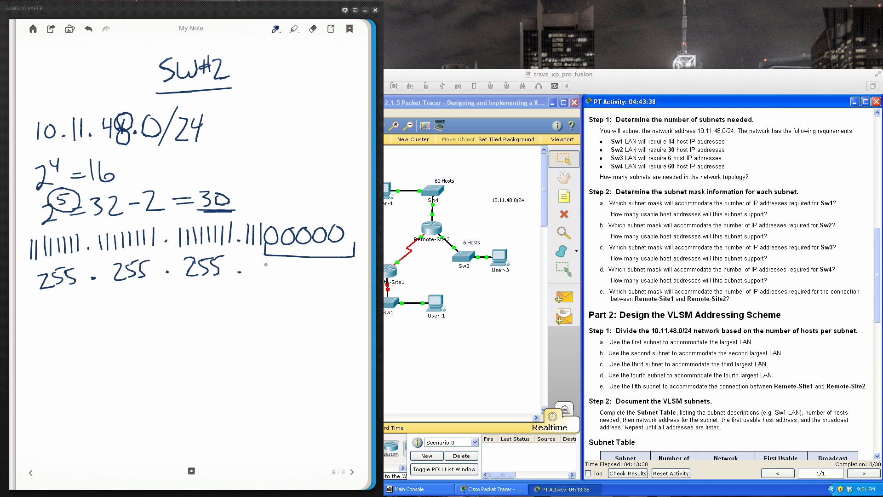
- Complete the SW#2 decimal mask with 224, underline it, and add arrows pointing to the 30 and the zeros
left_click_drag(262, 269, 294, 282)
left_click_drag(294, 266, 305, 273)
left_click_drag(302, 263, 299, 281)
left_click_drag(45, 290, 312, 292)
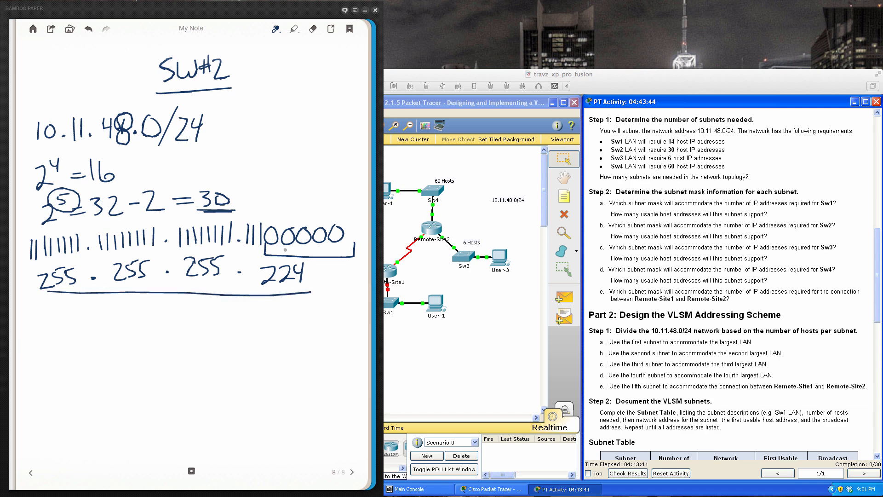
mouse_move(315, 201)
left_mouse_down()
mouse_move(287, 221)
mouse_move(300, 219)
left_mouse_up()
mouse_move(240, 174)
left_mouse_down()
mouse_move(222, 193)
mouse_move(232, 192)
left_mouse_up()
- Start a new note page and write the underlined title SW#3
left_click(348, 467)
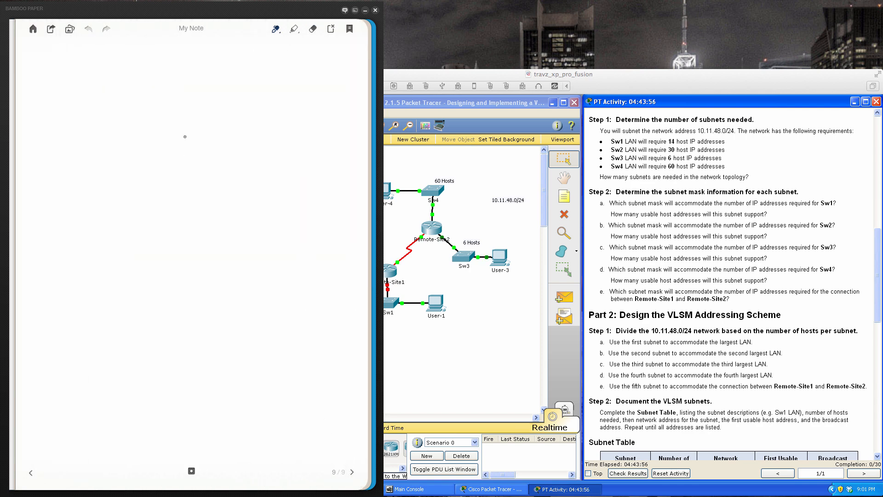
mouse_move(165, 69)
left_mouse_down()
mouse_move(150, 88)
mouse_move(170, 87)
mouse_move(185, 69)
mouse_move(196, 84)
left_mouse_up()
mouse_move(201, 61)
left_mouse_down()
mouse_move(201, 77)
mouse_move(204, 69)
left_mouse_up()
left_click_drag(189, 80, 213, 84)
left_click_drag(139, 101, 235, 94)
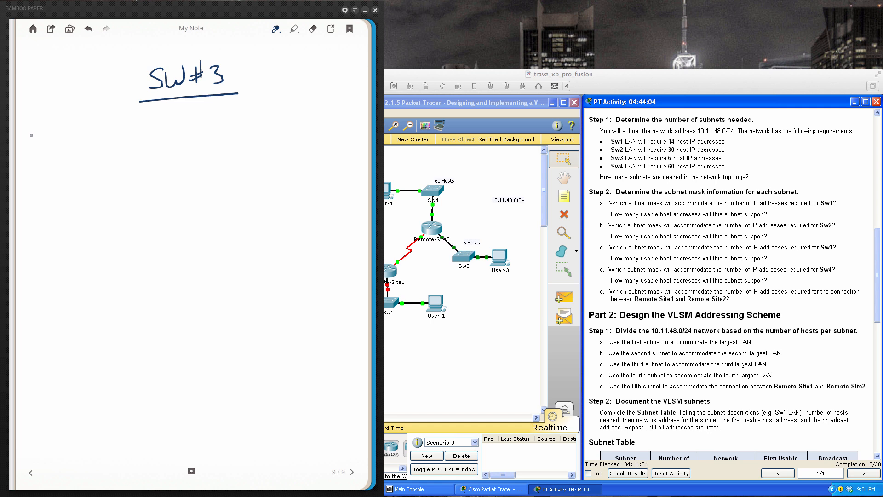
- Write 2³ = 8 − 2 = 6 under the SW#3 title, double-underline the 6 and circle the exponent 3
left_click_drag(30, 135, 42, 154)
mouse_move(44, 121)
left_mouse_down()
mouse_move(48, 133)
mouse_move(79, 146)
mouse_move(99, 130)
mouse_move(128, 151)
mouse_move(171, 135)
left_mouse_up()
left_click_drag(154, 142, 198, 154)
left_click_drag(172, 157, 200, 157)
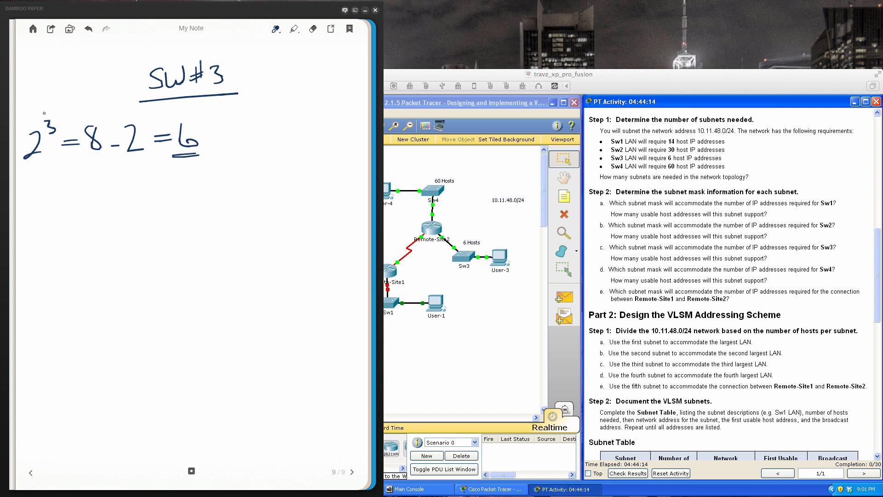
mouse_move(49, 111)
left_mouse_down()
mouse_move(64, 135)
mouse_move(49, 109)
left_mouse_up()
- Write the first three octets of the SW#3 binary mask as groups of eight ones, each followed by a dot
mouse_move(27, 192)
left_mouse_down()
mouse_move(27, 210)
mouse_move(54, 207)
left_mouse_up()
mouse_move(64, 188)
left_mouse_down()
mouse_move(64, 207)
mouse_move(84, 203)
left_mouse_up()
mouse_move(91, 183)
left_mouse_down()
mouse_move(91, 200)
mouse_move(115, 190)
mouse_move(114, 198)
left_mouse_up()
left_click_drag(123, 180, 122, 197)
mouse_move(131, 181)
left_mouse_down()
mouse_move(130, 198)
mouse_move(138, 197)
left_mouse_up()
mouse_move(146, 181)
left_mouse_down()
mouse_move(146, 197)
mouse_move(159, 196)
left_mouse_up()
mouse_move(169, 177)
left_mouse_down()
mouse_move(168, 197)
mouse_move(206, 195)
left_mouse_up()
mouse_move(214, 176)
left_mouse_down()
mouse_move(214, 194)
mouse_move(228, 194)
left_mouse_up()
mouse_move(236, 175)
left_mouse_down()
mouse_move(235, 194)
mouse_move(243, 194)
left_mouse_up()
left_click(252, 189)
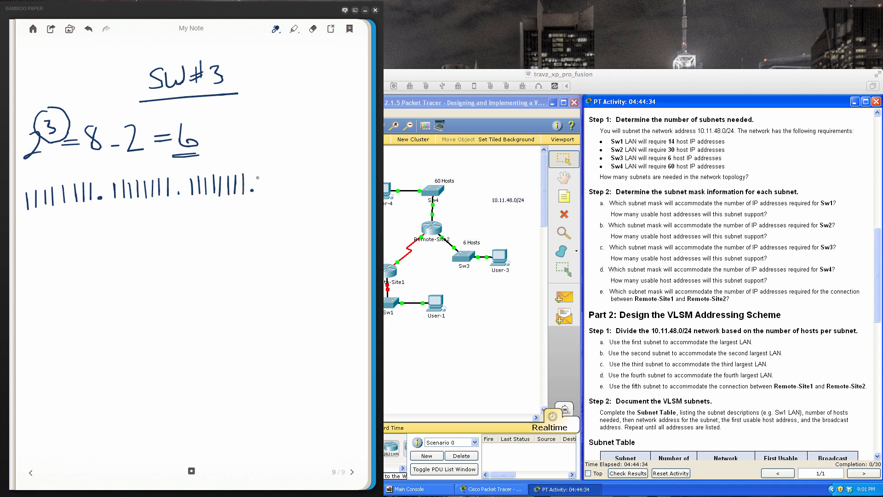
- Complete the SW#3 binary mask with the octet 11111000 and bracket its three zeros
left_click_drag(260, 173, 260, 194)
left_click_drag(269, 172, 276, 193)
left_click_drag(284, 174, 283, 192)
mouse_move(293, 169)
left_mouse_down()
mouse_move(291, 193)
mouse_move(305, 175)
mouse_move(327, 182)
mouse_move(335, 171)
mouse_move(336, 204)
mouse_move(349, 186)
left_mouse_up()
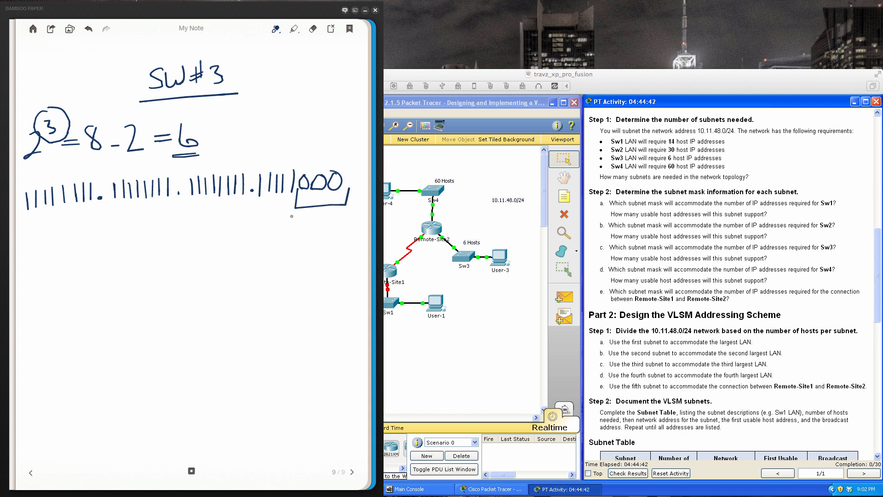
- Label the three bracketed zeros HOST and underline all the ones of the SW#3 mask
left_click_drag(292, 215, 291, 231)
mouse_move(299, 212)
left_mouse_down()
mouse_move(299, 228)
mouse_move(306, 220)
left_mouse_up()
left_click_drag(309, 216, 325, 225)
left_click_drag(319, 214, 331, 212)
mouse_move(30, 214)
left_mouse_down()
mouse_move(138, 199)
mouse_move(291, 201)
left_mouse_up()
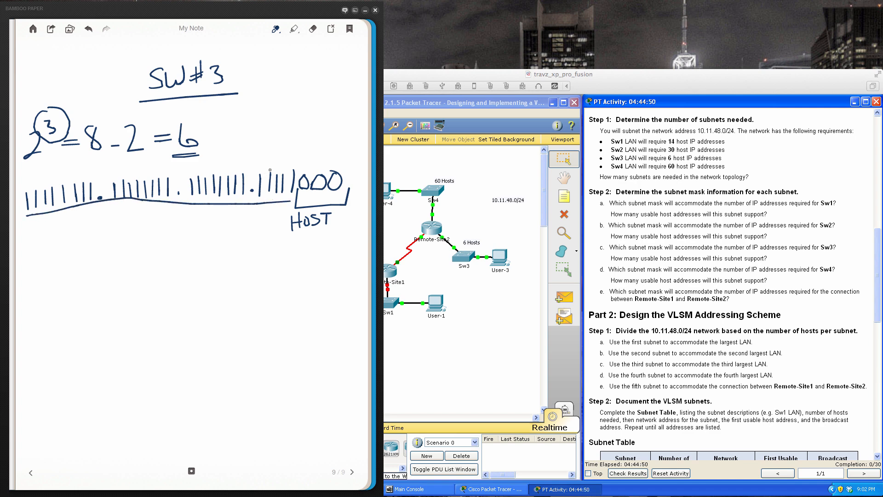
- Write the place values 128, 64, 32, 16 and 8 above the ones in the last SW#3 octet
mouse_move(259, 162)
left_mouse_down()
mouse_move(259, 170)
mouse_move(262, 156)
left_mouse_up()
mouse_move(264, 157)
left_mouse_down()
mouse_move(273, 168)
mouse_move(302, 148)
mouse_move(282, 167)
mouse_move(322, 163)
left_mouse_up()
left_click_drag(329, 152, 331, 161)
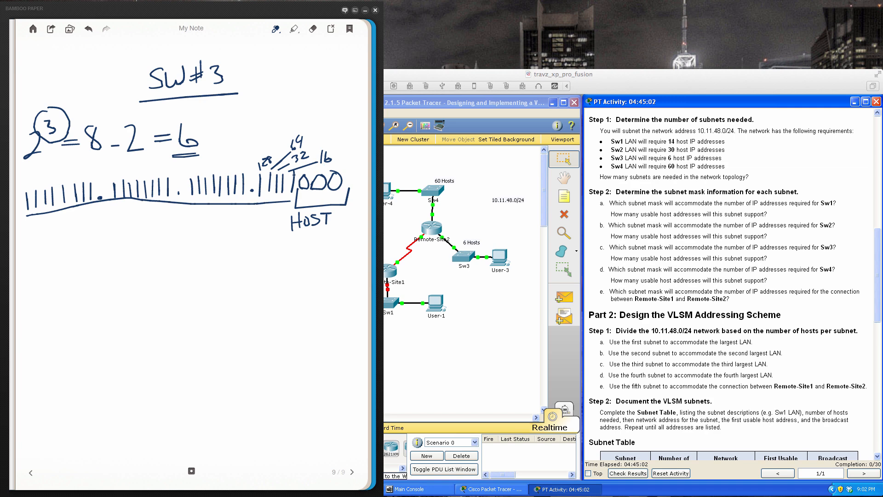
left_click_drag(298, 173, 327, 169)
- Write 255.255.255. beneath the first three octets of the SW#3 binary mask
left_click_drag(47, 233, 61, 243)
mouse_move(65, 229)
left_mouse_down()
mouse_move(59, 241)
mouse_move(70, 225)
left_mouse_up()
left_click_drag(76, 227, 73, 241)
left_click_drag(80, 225, 141, 231)
mouse_move(138, 216)
left_mouse_down()
mouse_move(146, 214)
mouse_move(152, 230)
mouse_move(161, 212)
mouse_move(221, 224)
left_mouse_up()
mouse_move(223, 213)
left_mouse_down()
mouse_move(232, 210)
mouse_move(235, 227)
left_mouse_up()
left_click_drag(236, 213, 247, 209)
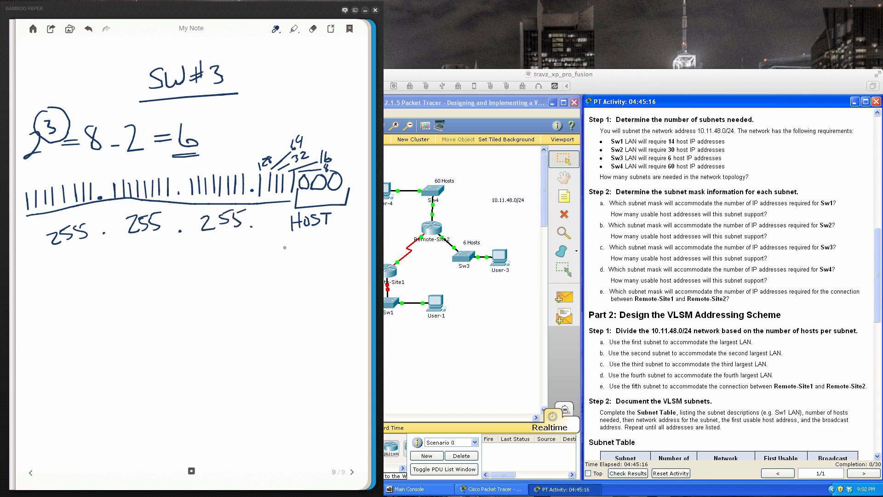
- Complete the SW#3 decimal mask with 248 below HOST and write the prefix /29 underneath
mouse_move(283, 247)
left_mouse_down()
mouse_move(297, 248)
mouse_move(300, 257)
mouse_move(312, 247)
left_mouse_up()
mouse_move(309, 237)
left_mouse_down()
mouse_move(308, 258)
mouse_move(327, 236)
left_mouse_up()
left_click_drag(123, 268, 94, 302)
mouse_move(120, 278)
left_mouse_down()
mouse_move(119, 297)
mouse_move(136, 296)
left_mouse_up()
left_click_drag(147, 274, 148, 297)
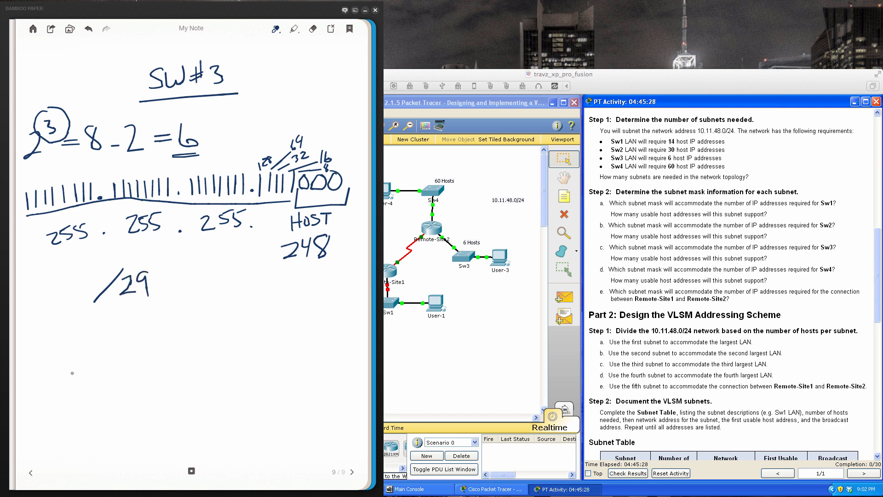
- Go back to the SW#2 page, write the prefix /27 below its mask, and return to the SW#3 page
left_click(31, 472)
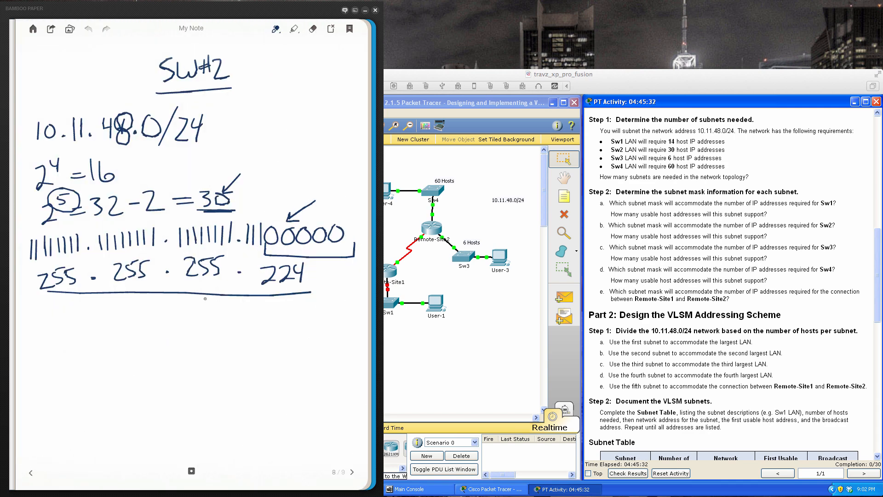
mouse_move(168, 313)
left_mouse_down()
mouse_move(146, 344)
mouse_move(184, 324)
mouse_move(200, 341)
left_mouse_up()
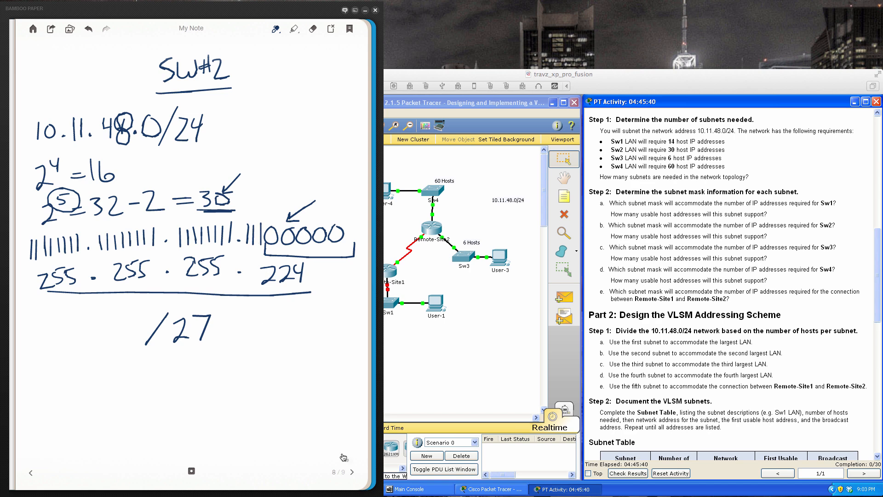
left_click(352, 473)
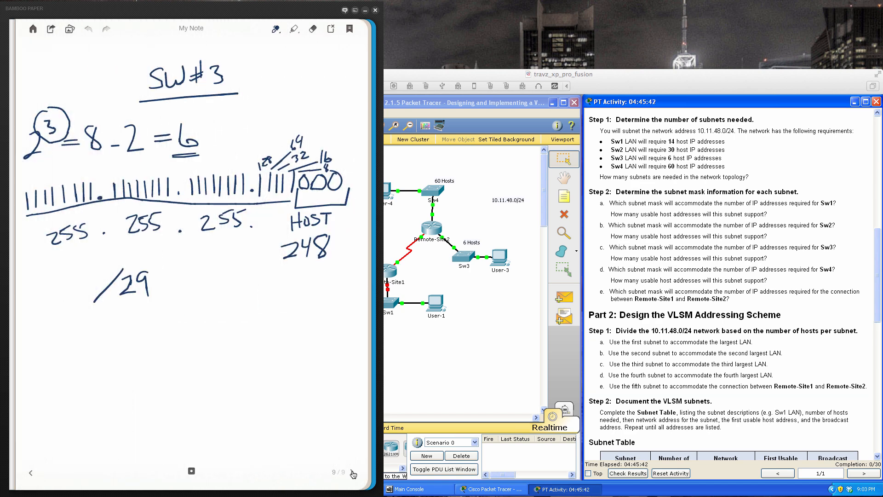
- Start another note page and write the underlined title SW#4
left_click(351, 472)
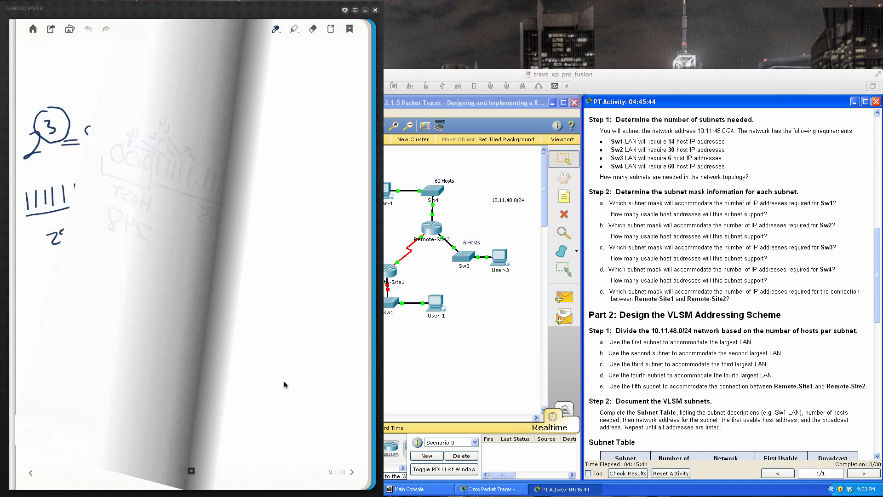
mouse_move(155, 76)
left_mouse_down()
mouse_move(165, 84)
mouse_move(153, 92)
left_mouse_up()
mouse_move(174, 73)
left_mouse_down()
mouse_move(181, 91)
mouse_move(195, 70)
mouse_move(152, 78)
left_mouse_up()
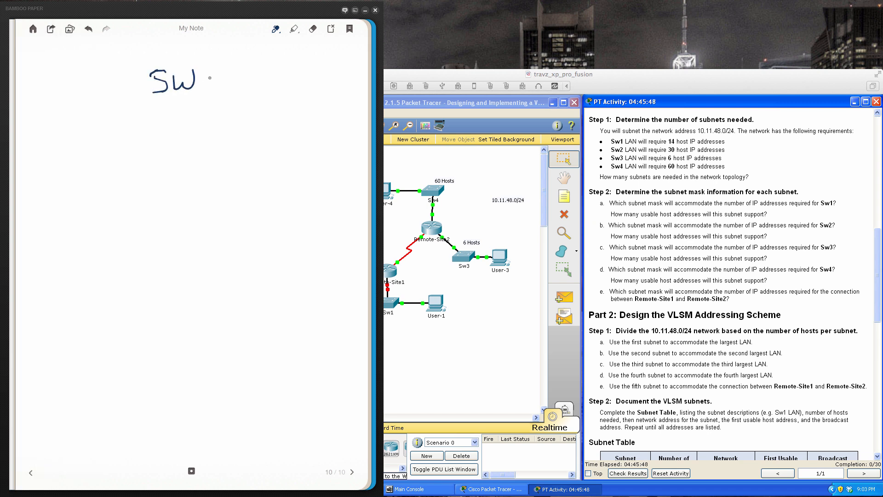
left_click_drag(211, 67, 213, 88)
left_click_drag(201, 81, 216, 82)
left_click_drag(224, 68, 231, 96)
left_click_drag(137, 98, 247, 93)
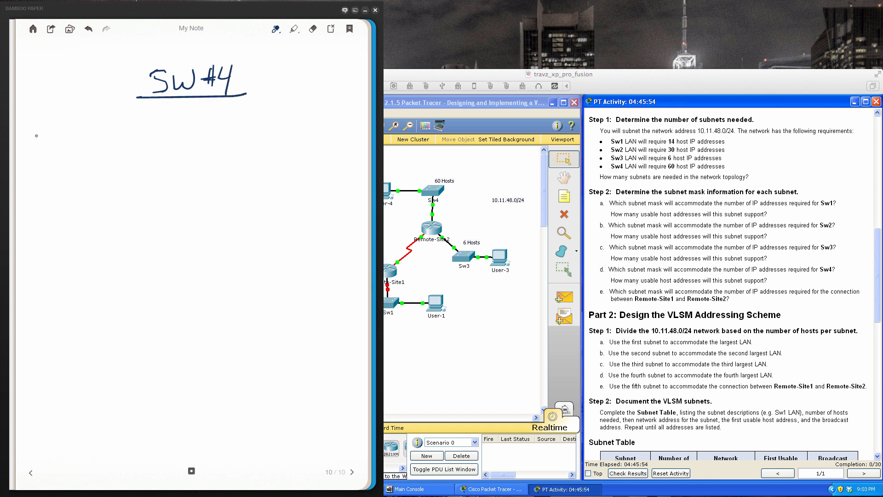
- Write 2⁶ = 64 − 2 = 62 under the SW#4 title and underline the 2⁶
mouse_move(36, 136)
left_mouse_down()
mouse_move(36, 155)
mouse_move(49, 153)
left_mouse_up()
mouse_move(51, 124)
left_mouse_down()
mouse_move(48, 139)
mouse_move(95, 146)
mouse_move(115, 134)
left_mouse_up()
right_click(112, 125)
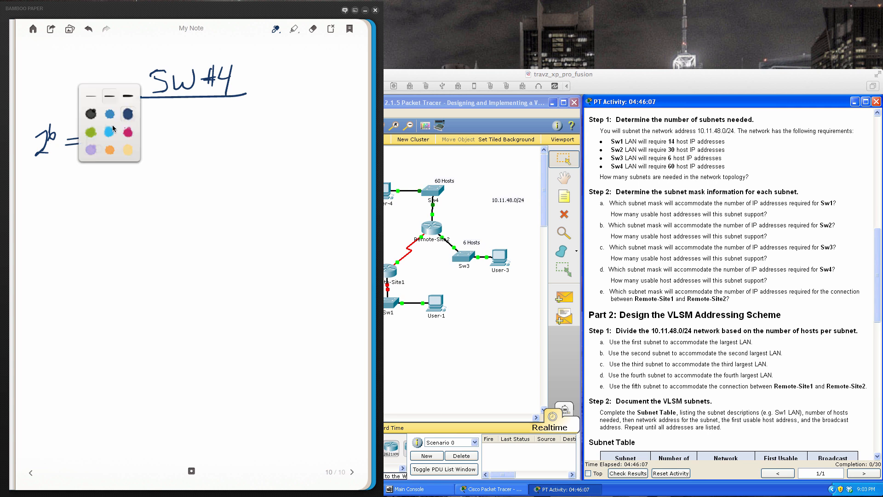
left_click(161, 126)
mouse_move(111, 124)
left_mouse_down()
mouse_move(110, 152)
mouse_move(137, 138)
mouse_move(156, 148)
mouse_move(191, 130)
left_mouse_up()
mouse_move(174, 138)
left_mouse_down()
mouse_move(210, 146)
mouse_move(202, 143)
left_mouse_up()
left_click_drag(219, 124, 239, 144)
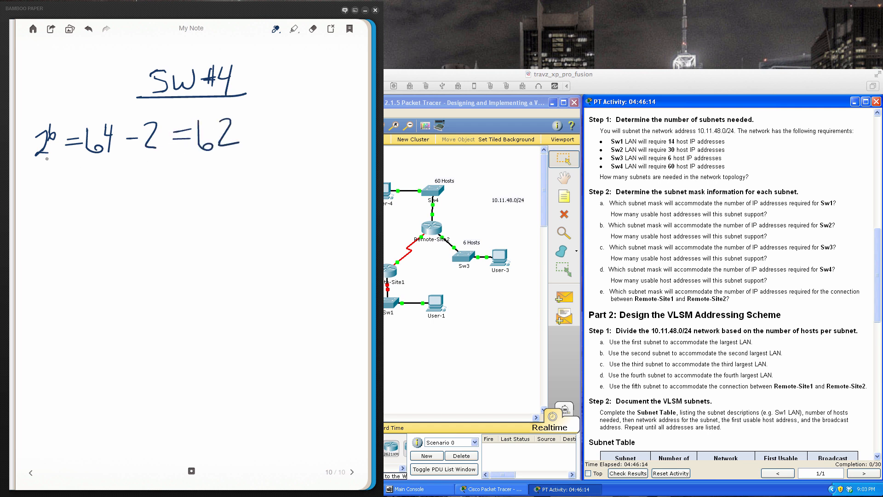
left_click_drag(32, 160, 63, 156)
- Write the first three octets of the SW#4 binary mask as groups of eight ones, each followed by a dot
left_click_drag(36, 180, 42, 198)
mouse_move(50, 181)
left_mouse_down()
mouse_move(50, 196)
mouse_move(58, 196)
left_mouse_up()
mouse_move(67, 179)
left_mouse_down()
mouse_move(67, 195)
mouse_move(75, 194)
left_mouse_up()
mouse_move(82, 178)
left_mouse_down()
mouse_move(82, 194)
mouse_move(122, 191)
left_mouse_up()
mouse_move(127, 174)
left_mouse_down()
mouse_move(127, 191)
mouse_move(143, 190)
left_mouse_up()
left_click_drag(150, 173, 157, 189)
mouse_move(164, 172)
left_mouse_down()
mouse_move(163, 188)
mouse_move(196, 188)
left_mouse_up()
mouse_move(204, 170)
left_mouse_down()
mouse_move(202, 187)
mouse_move(211, 188)
left_mouse_up()
mouse_move(220, 172)
left_mouse_down()
mouse_move(219, 188)
mouse_move(236, 187)
left_mouse_up()
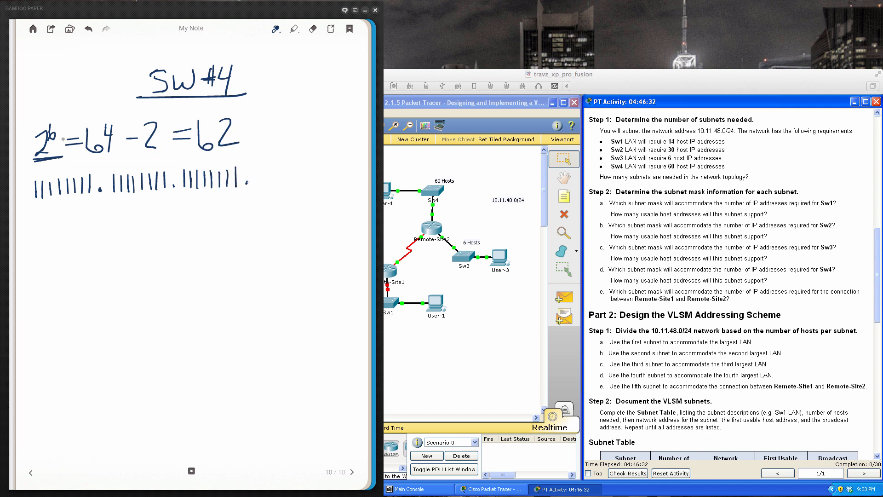
- Complete the SW#4 binary mask with the octet 11000000 and bracket its six zeros with the label HOST
left_click_drag(256, 165, 256, 190)
mouse_move(267, 162)
left_mouse_down()
mouse_move(267, 190)
mouse_move(278, 171)
mouse_move(344, 167)
left_mouse_up()
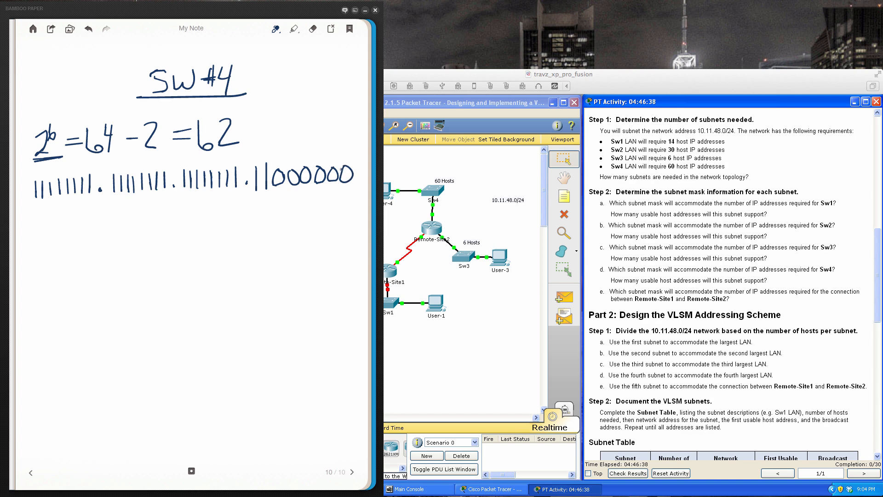
mouse_move(272, 184)
left_mouse_down()
mouse_move(272, 193)
mouse_move(344, 202)
mouse_move(360, 180)
left_mouse_up()
mouse_move(291, 205)
left_mouse_down()
mouse_move(292, 223)
mouse_move(304, 218)
left_mouse_up()
left_click_drag(291, 213, 310, 213)
mouse_move(319, 212)
left_mouse_down()
mouse_move(315, 219)
mouse_move(330, 220)
mouse_move(336, 205)
left_mouse_up()
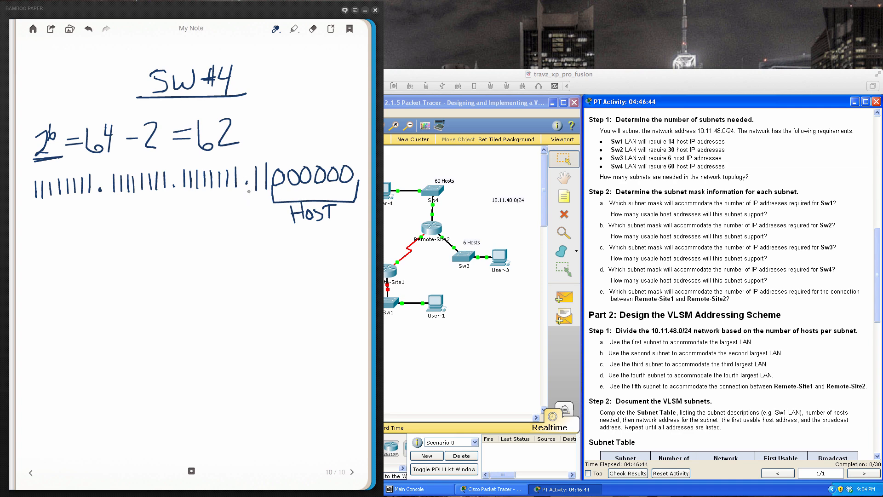
- Mark the two ones in the last SW#4 octet and draw an arrow from them down to a handwritten .192
mouse_move(249, 191)
left_mouse_down()
mouse_move(259, 201)
mouse_move(277, 191)
left_mouse_up()
mouse_move(260, 202)
left_mouse_down()
mouse_move(252, 243)
mouse_move(267, 235)
mouse_move(257, 268)
left_mouse_up()
mouse_move(278, 246)
left_mouse_down()
mouse_move(276, 266)
mouse_move(300, 266)
left_mouse_up()
left_click(237, 265)
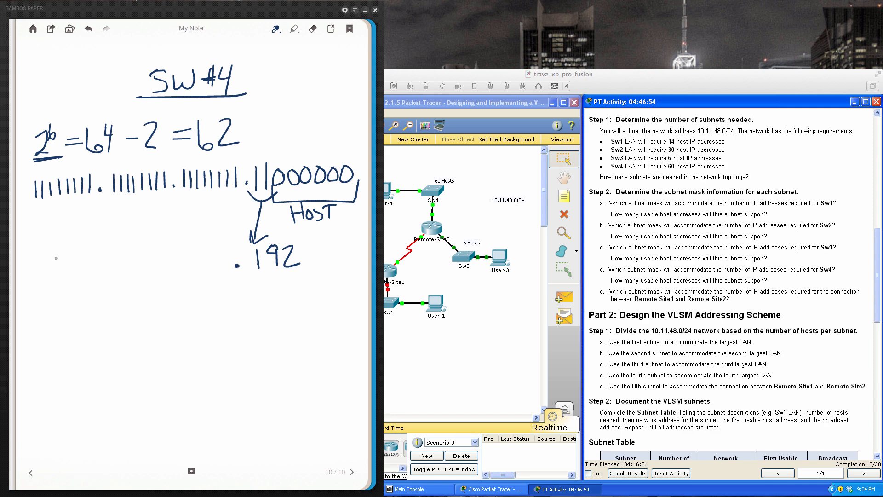
- Write 255.255.255 in front of .192 and the double-underlined prefix /26 below the SW#4 mask
left_click_drag(41, 265, 59, 283)
mouse_move(63, 261)
left_mouse_down()
mouse_move(63, 277)
mouse_move(73, 253)
left_mouse_up()
left_click_drag(78, 259, 79, 278)
mouse_move(80, 255)
left_mouse_down()
mouse_move(92, 249)
mouse_move(119, 272)
mouse_move(133, 271)
left_mouse_up()
mouse_move(136, 254)
left_mouse_down()
mouse_move(134, 269)
mouse_move(150, 249)
left_mouse_up()
mouse_move(146, 252)
left_mouse_down()
mouse_move(157, 265)
mouse_move(147, 273)
left_mouse_up()
mouse_move(151, 250)
left_mouse_down()
mouse_move(163, 245)
mouse_move(207, 269)
mouse_move(221, 244)
left_mouse_up()
left_click_drag(216, 246, 219, 266)
left_click_drag(220, 251, 232, 246)
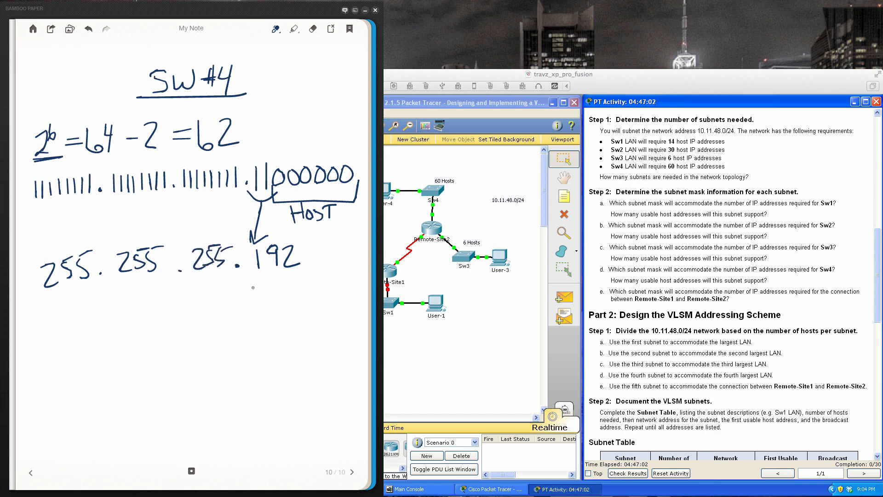
mouse_move(182, 295)
left_mouse_down()
mouse_move(158, 329)
mouse_move(197, 312)
mouse_move(213, 339)
left_mouse_up()
left_click_drag(171, 344, 228, 342)
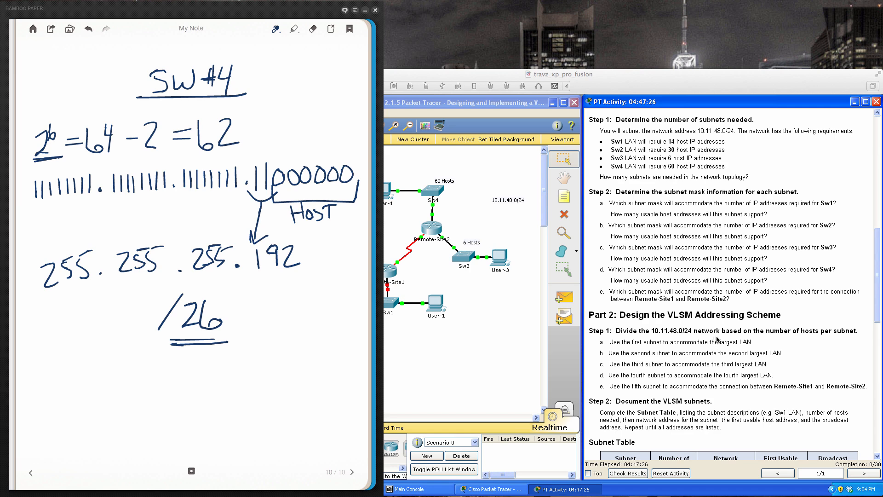
- Check the activity's host requirements and VLSM instructions, and write the first subnet 10.11.48.0/26 at the foot of the SW#4 notes
left_click_drag(876, 299, 874, 364)
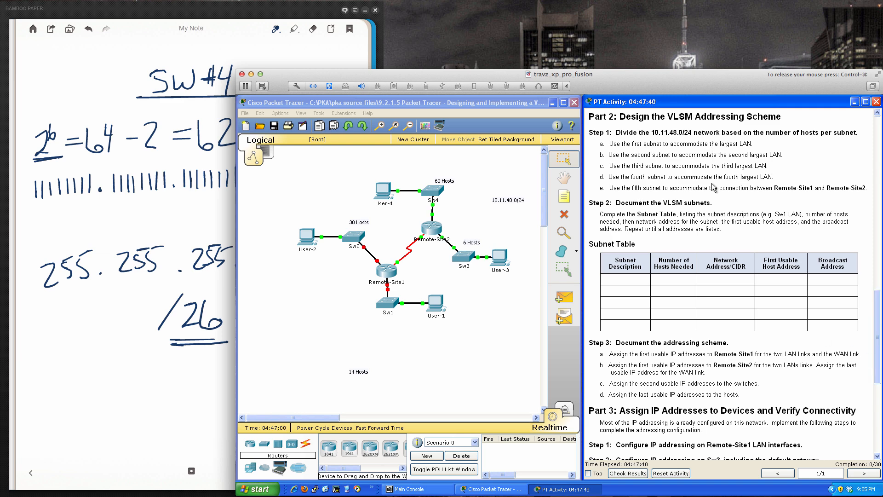
scroll(713, 186, "up", 3)
scroll(710, 183, "up", 8)
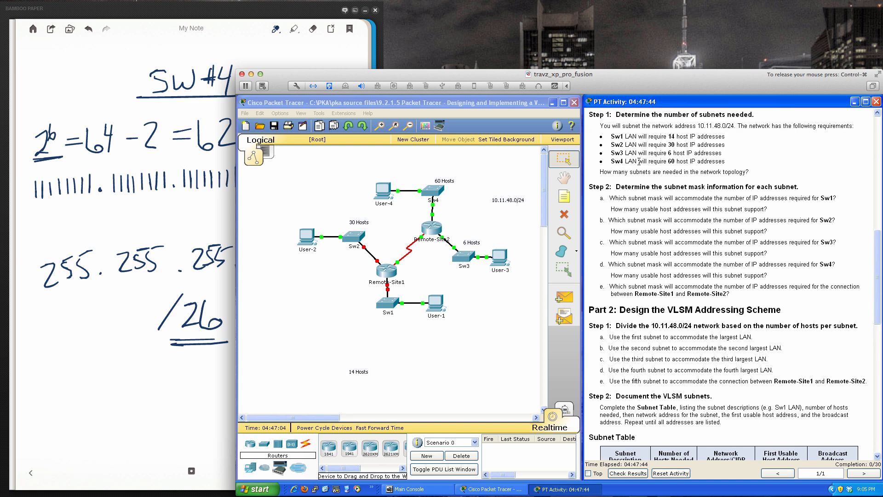
scroll(693, 248, "down", 5)
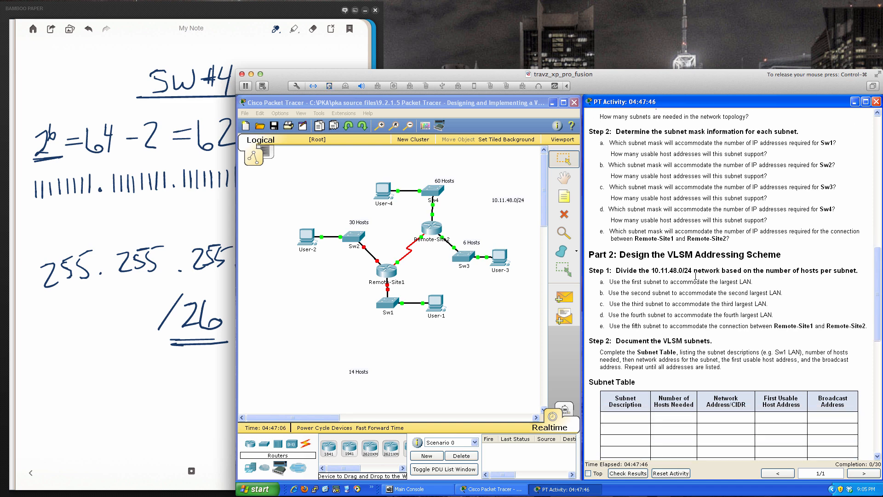
scroll(695, 276, "down", 3)
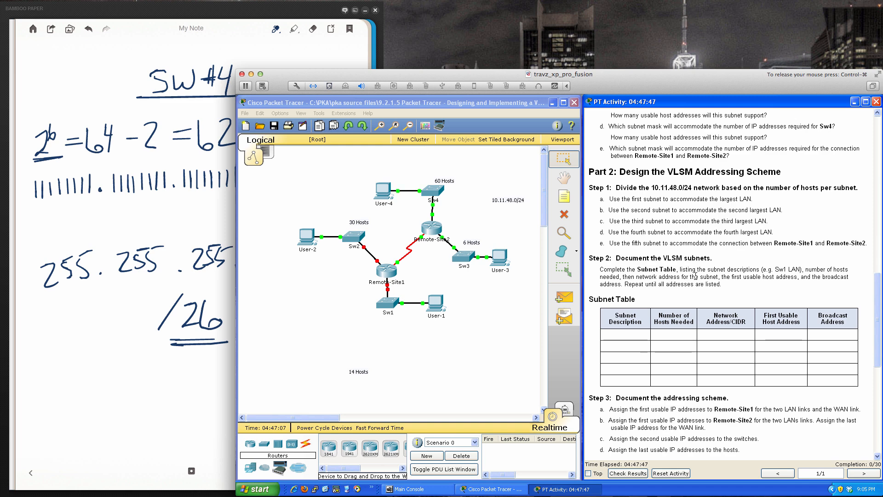
left_click(201, 209)
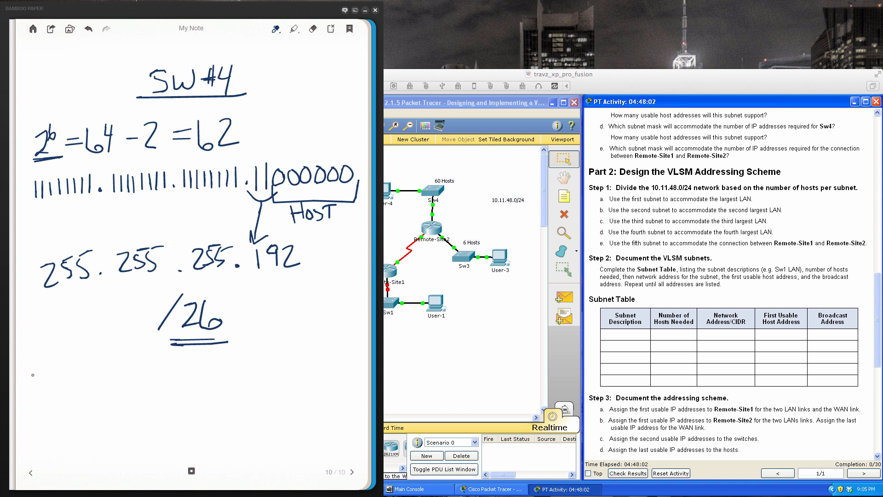
mouse_move(42, 373)
left_mouse_down()
mouse_move(43, 391)
mouse_move(64, 385)
mouse_move(56, 373)
mouse_move(89, 388)
left_mouse_up()
left_click(97, 382)
left_click_drag(111, 367, 120, 384)
mouse_move(136, 364)
left_mouse_down()
mouse_move(131, 373)
mouse_move(135, 366)
mouse_move(159, 380)
mouse_move(169, 366)
mouse_move(171, 386)
mouse_move(190, 365)
mouse_move(200, 382)
mouse_move(205, 374)
left_mouse_up()
left_click(144, 378)
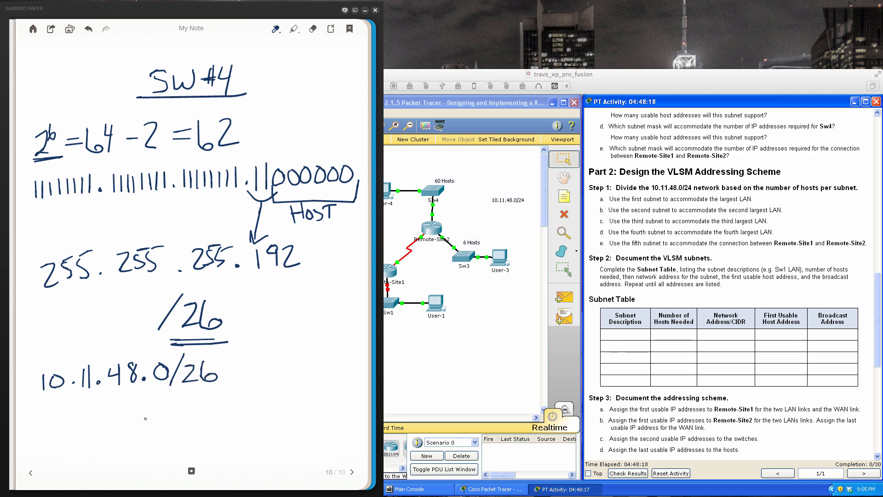
- Write .63 beneath the last octet of 10.11.48.0/26
right_click(154, 406)
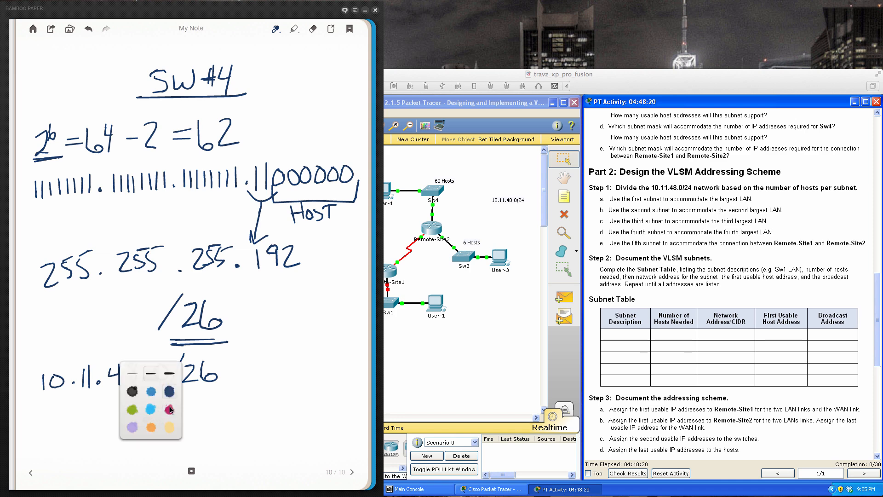
left_click(169, 392)
mouse_move(155, 401)
left_mouse_down()
mouse_move(156, 415)
mouse_move(173, 416)
left_mouse_up()
key("super+f")
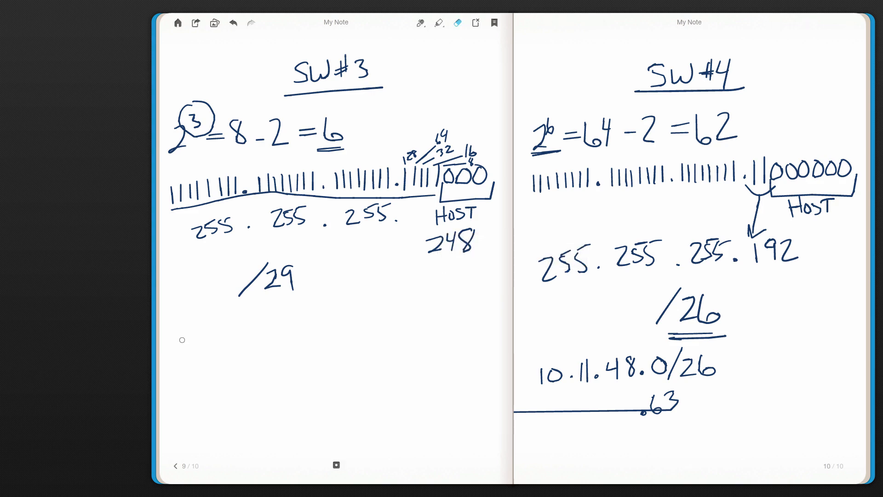
key("Escape")
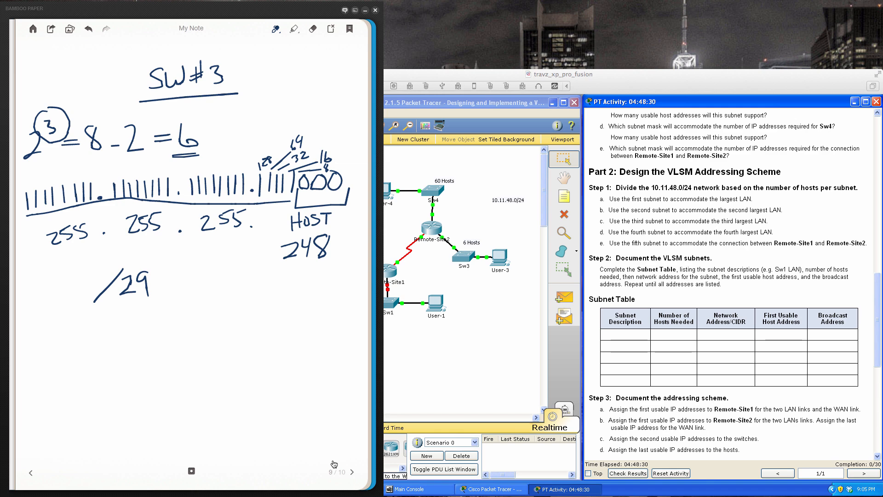
left_click(348, 467)
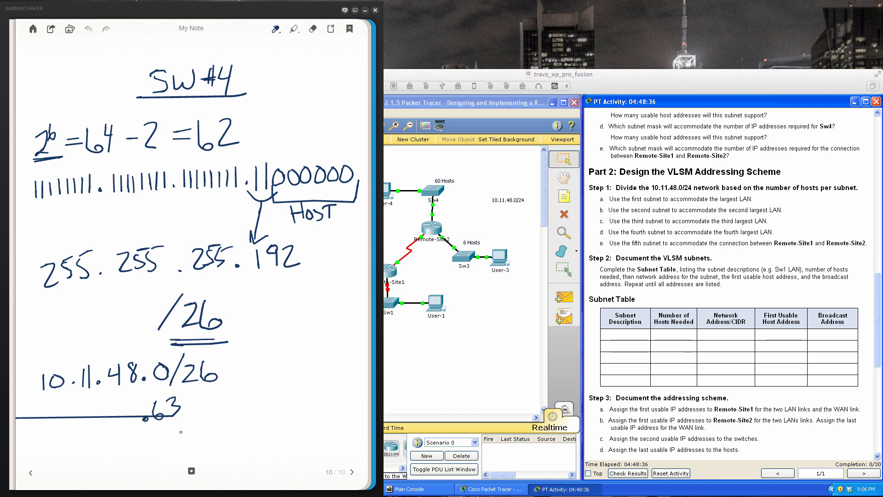
- Brace the SW#4 network and broadcast addresses and write the double-underlined host range .1 – .62 beside them
mouse_move(216, 350)
left_mouse_down()
mouse_move(232, 359)
mouse_move(236, 385)
mouse_move(213, 419)
left_mouse_up()
mouse_move(261, 373)
left_mouse_down()
mouse_move(300, 364)
mouse_move(346, 374)
mouse_move(267, 385)
mouse_move(324, 383)
left_mouse_up()
left_click(303, 372)
left_click_drag(256, 389, 316, 388)
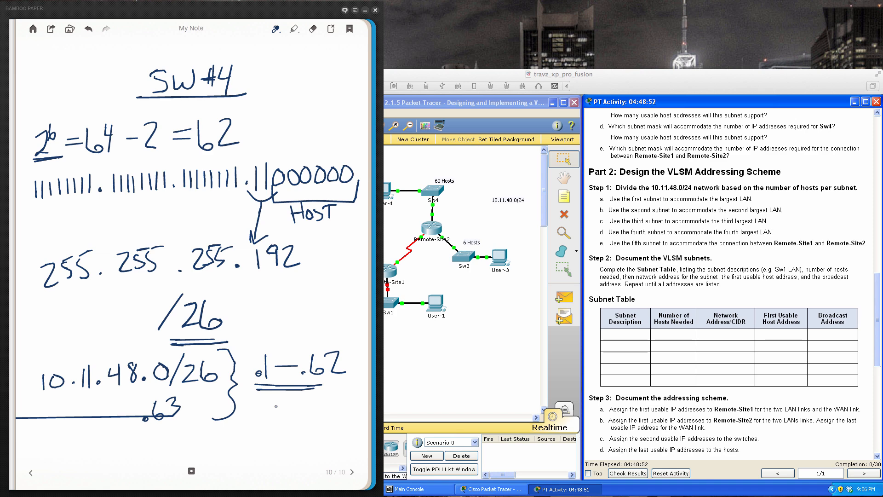
- Check the activity's host requirements for the second largest LAN and turn back to the SW#2 notes page
left_click(766, 291)
scroll(766, 291, "up", 7)
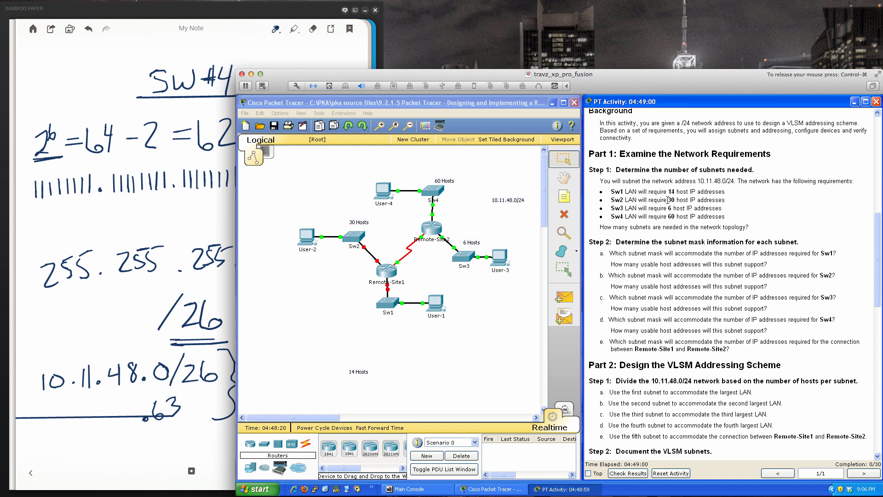
scroll(703, 260, "down", 8)
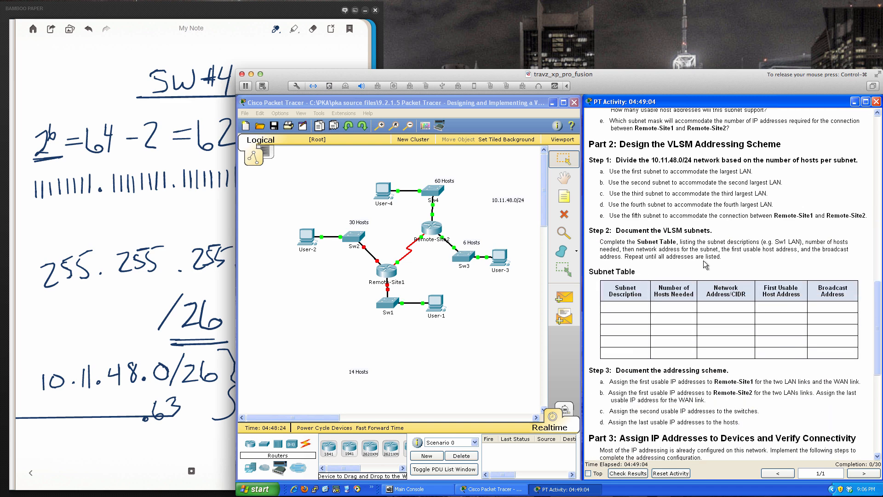
scroll(706, 264, "down", 1)
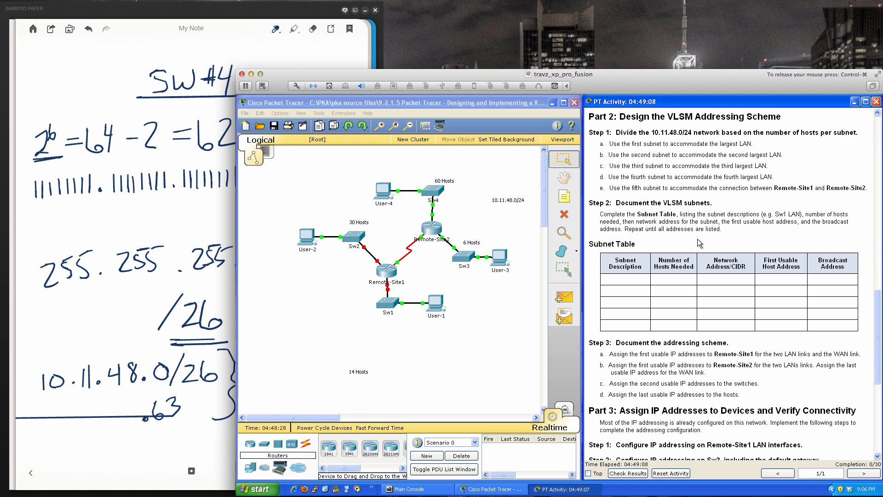
left_click(116, 322)
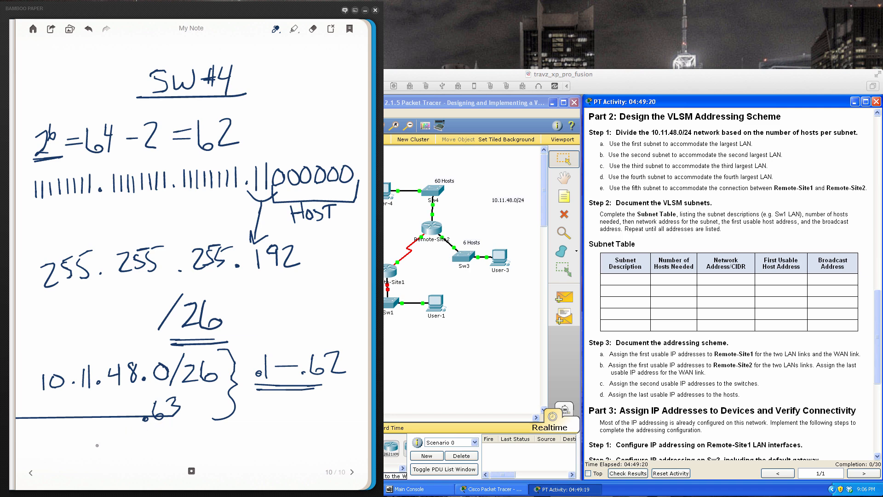
left_click(31, 473)
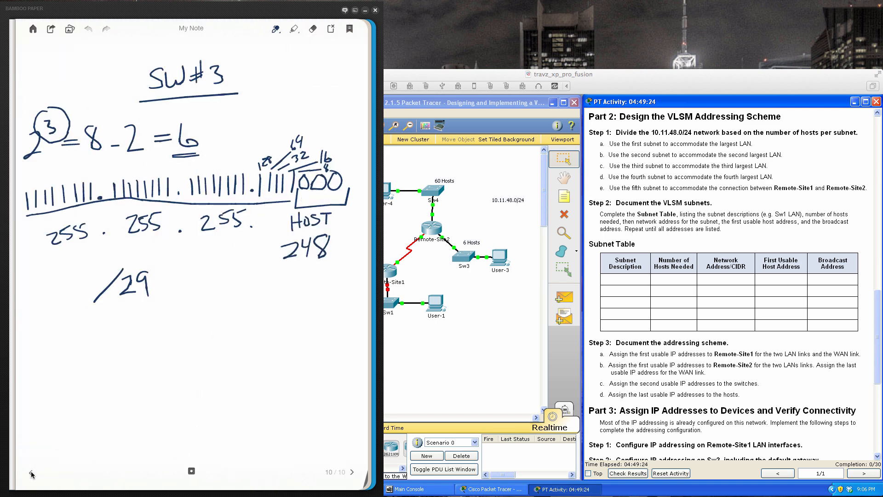
left_click(32, 472)
left_click(32, 473)
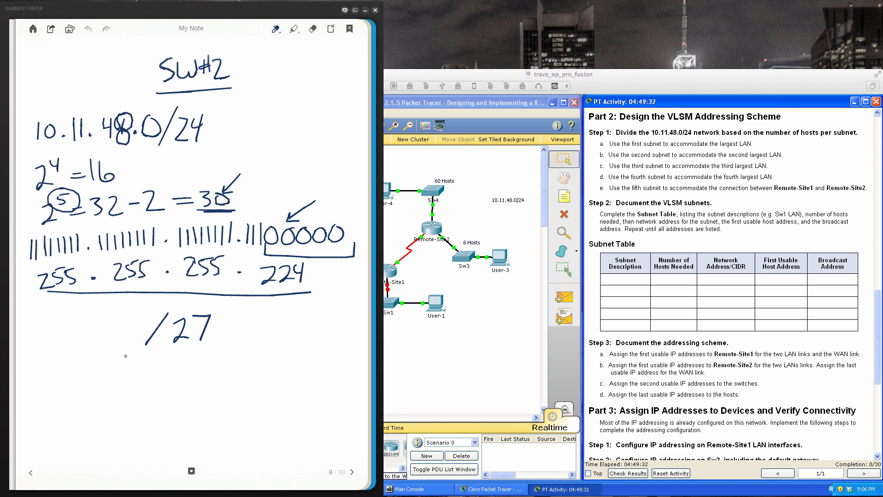
- Write the second subnet address 10.11.48.64 at the foot of the SW#2 notes
mouse_move(33, 405)
left_mouse_down()
mouse_move(33, 425)
mouse_move(46, 411)
mouse_move(66, 418)
left_mouse_up()
mouse_move(75, 399)
left_mouse_down()
mouse_move(76, 416)
mouse_move(107, 404)
left_mouse_up()
left_click_drag(105, 390, 106, 409)
mouse_move(122, 389)
left_mouse_down()
mouse_move(116, 401)
mouse_move(122, 389)
mouse_move(141, 403)
mouse_move(164, 394)
left_mouse_up()
left_click_drag(163, 382, 159, 407)
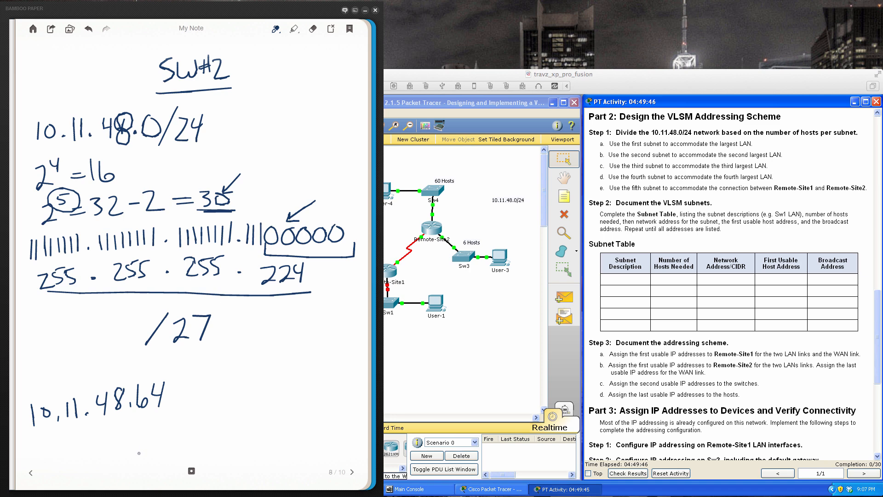
- Write .95 beneath the last octet of 10.11.48.64 and close both lines with a brace
left_click_drag(153, 432, 153, 448)
mouse_move(161, 427)
left_mouse_down()
mouse_move(168, 438)
mouse_move(157, 447)
left_mouse_up()
left_click_drag(163, 429, 176, 423)
mouse_move(178, 376)
left_mouse_down()
mouse_move(196, 378)
mouse_move(198, 429)
mouse_move(181, 444)
left_mouse_up()
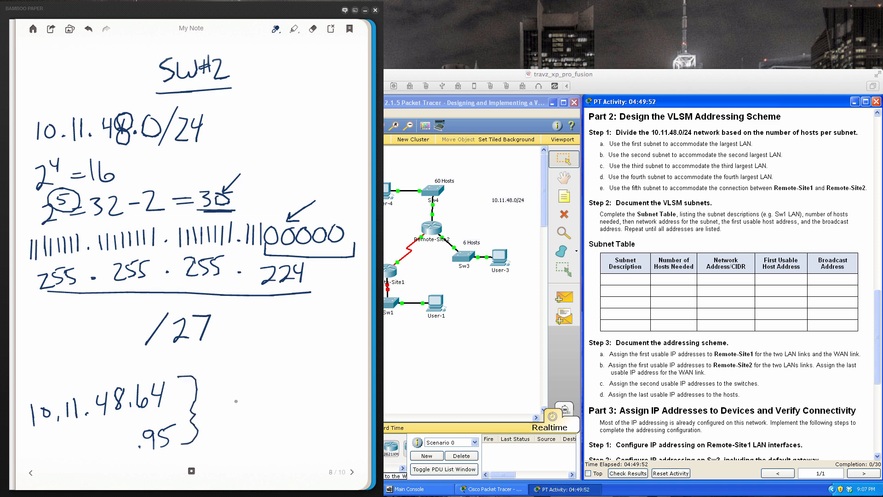
- Write the underlined host range .65 – .94 beside the SW#2 brace
left_click(221, 392)
left_click_drag(234, 382, 235, 394)
mouse_move(244, 379)
left_mouse_down()
mouse_move(278, 389)
mouse_move(298, 375)
mouse_move(297, 390)
mouse_move(315, 379)
left_mouse_up()
left_click(285, 391)
left_click_drag(313, 367, 313, 395)
left_click_drag(218, 408, 330, 399)
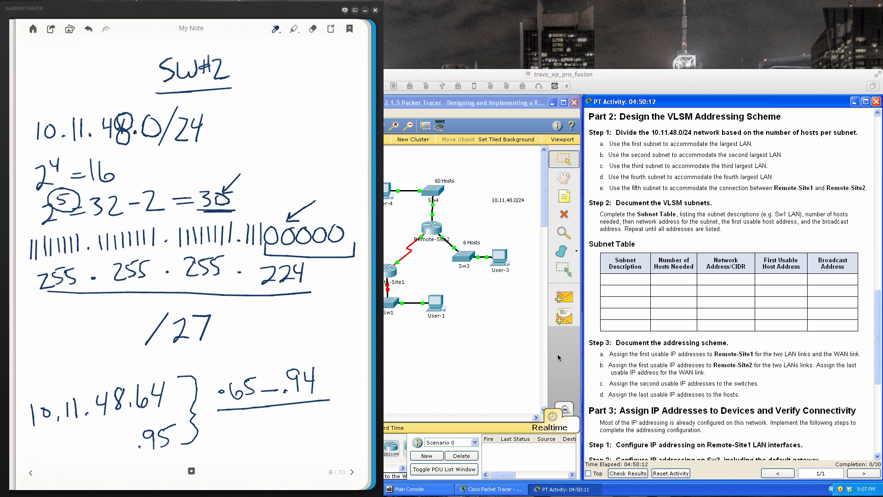
- Check the host requirements for the third largest LAN and underline 16 in the 2^4 line of the SW#1 notes
left_click(694, 194)
scroll(694, 195, "up", 10)
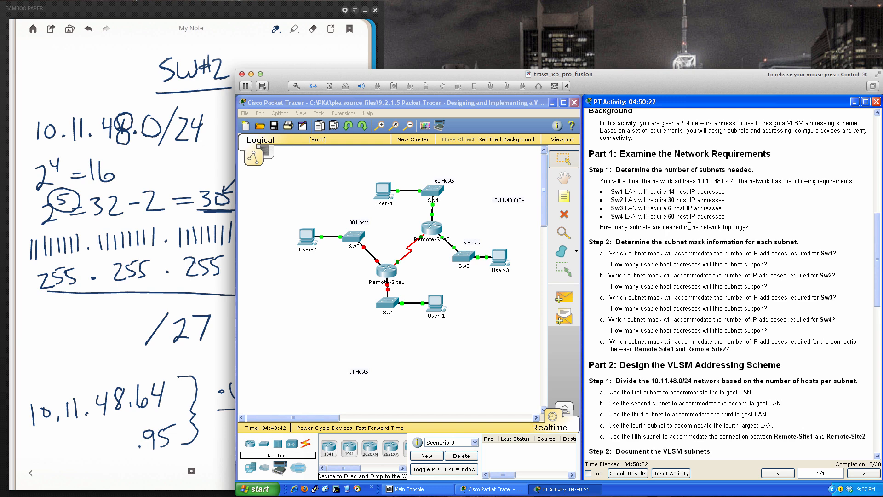
scroll(687, 207, "down", 5)
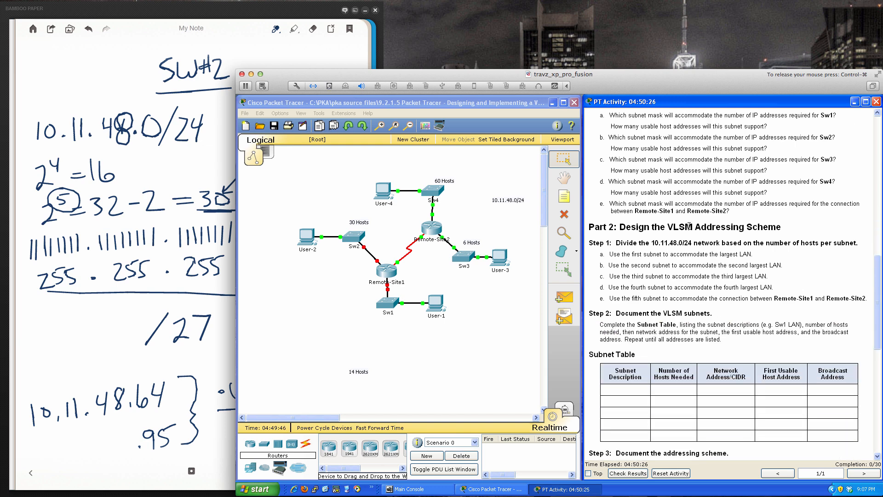
left_click(120, 345)
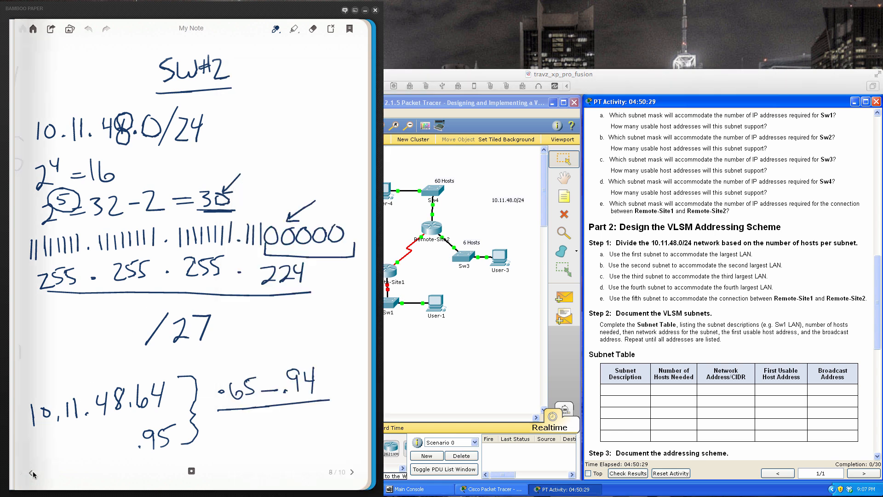
left_click(31, 472)
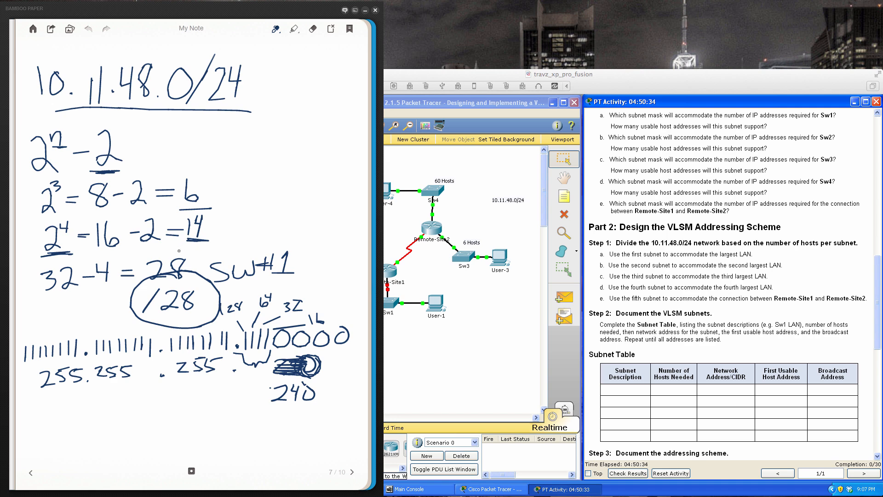
mouse_move(98, 248)
left_mouse_down()
mouse_move(120, 252)
mouse_move(107, 255)
left_mouse_up()
left_click(352, 472)
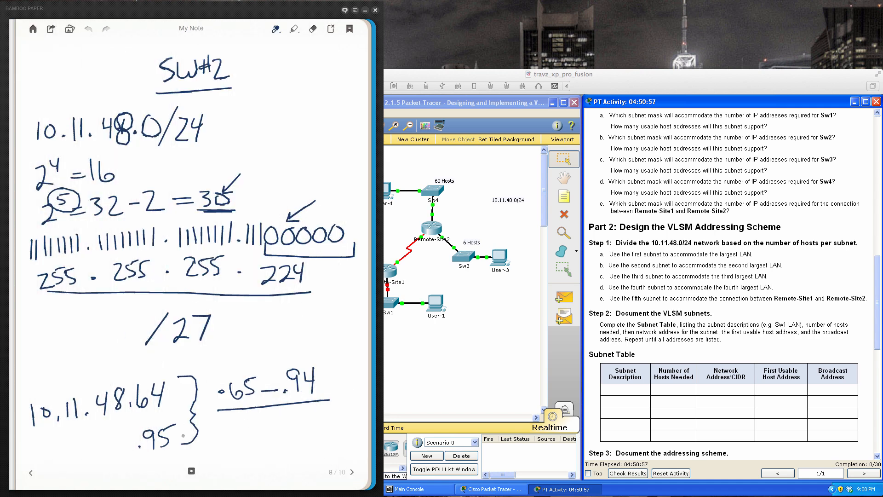
left_click(30, 472)
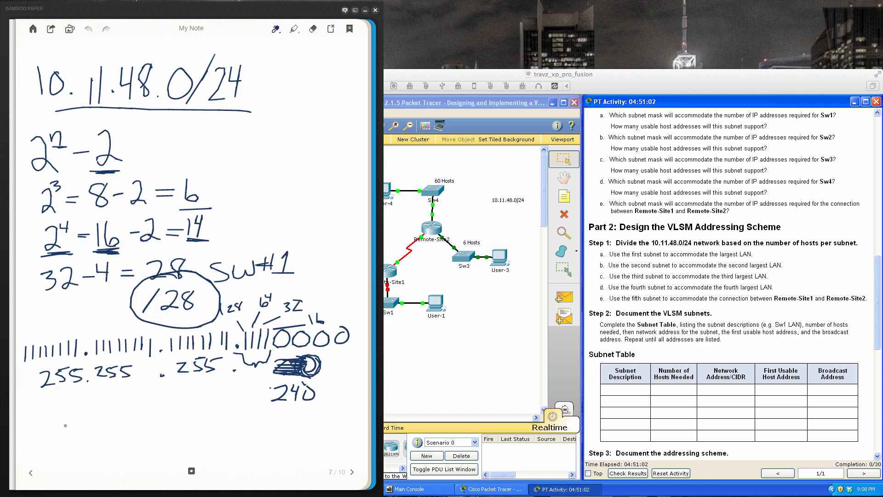
- Write the third subnet address 10.11.48.96 followed by a dash at the foot of the SW#1 notes
mouse_move(48, 427)
left_mouse_down()
mouse_move(49, 442)
mouse_move(64, 428)
mouse_move(101, 436)
mouse_move(115, 424)
mouse_move(116, 437)
left_mouse_up()
left_click(73, 436)
mouse_move(129, 415)
left_mouse_down()
mouse_move(124, 423)
mouse_move(145, 419)
mouse_move(148, 434)
mouse_move(197, 430)
left_mouse_up()
left_click(137, 432)
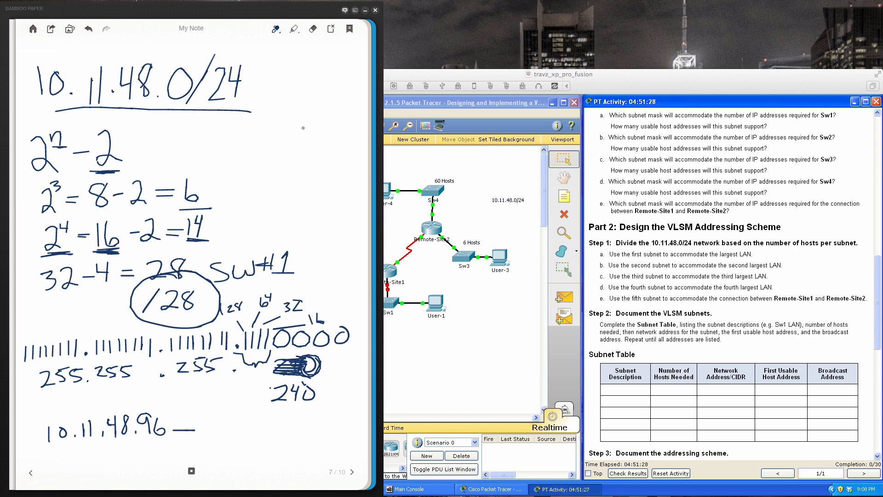
- Work out the column addition of 96 and 16 to 112 in the blank area beside the SW#1 formulas
mouse_move(303, 106)
left_mouse_down()
mouse_move(294, 112)
mouse_move(302, 138)
mouse_move(311, 130)
mouse_move(306, 168)
mouse_move(320, 160)
mouse_move(337, 178)
left_mouse_up()
mouse_move(320, 194)
left_mouse_down()
mouse_move(334, 192)
mouse_move(339, 206)
left_mouse_up()
left_click_drag(281, 94, 282, 108)
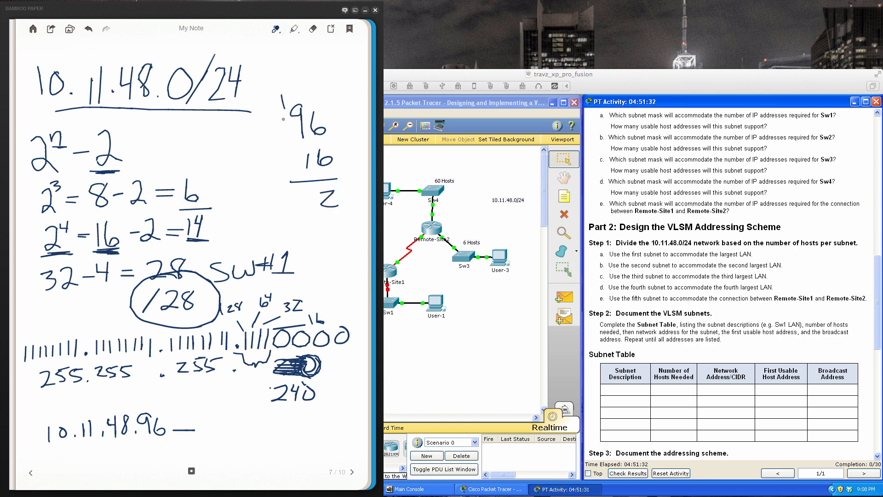
mouse_move(294, 190)
left_mouse_down()
mouse_move(294, 208)
mouse_move(308, 210)
left_mouse_up()
- Write .111 beneath the last octet of 10.11.48.96
left_click_drag(154, 451, 154, 471)
left_click_drag(163, 450, 164, 471)
left_click(171, 450)
right_click(172, 452)
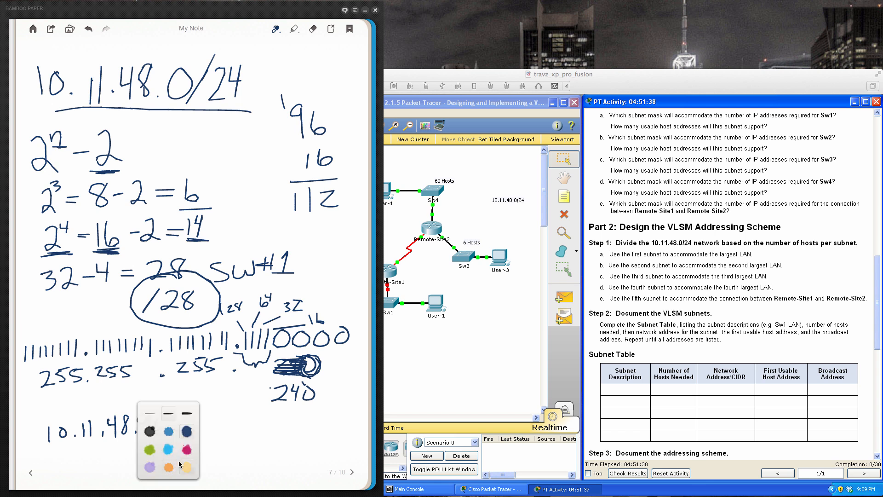
left_click(217, 448)
left_click_drag(171, 448, 171, 474)
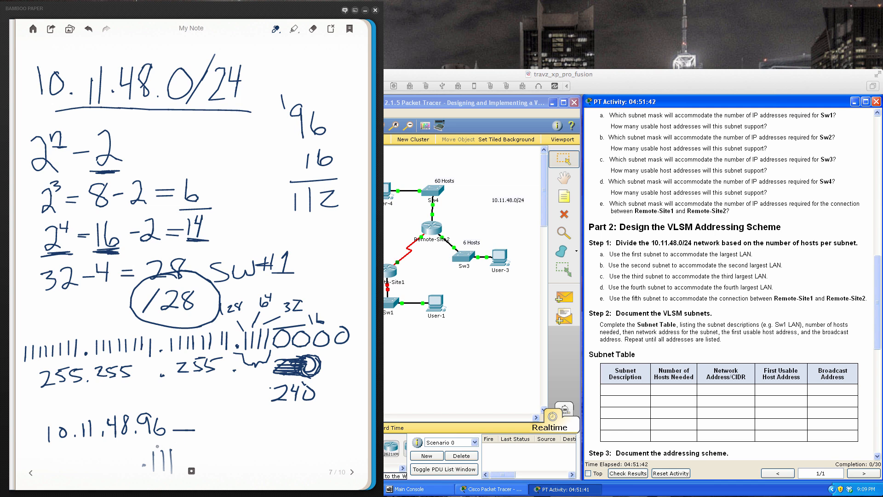
- Brace the SW#1 subnet addresses and write the circled host range .97 – .110 beside them
mouse_move(199, 407)
left_mouse_down()
mouse_move(213, 443)
mouse_move(202, 465)
left_mouse_up()
mouse_move(243, 423)
left_mouse_down()
mouse_move(237, 434)
mouse_move(313, 429)
mouse_move(329, 417)
mouse_move(278, 402)
mouse_move(217, 434)
mouse_move(297, 453)
mouse_move(359, 421)
mouse_move(336, 404)
left_mouse_up()
left_click(293, 430)
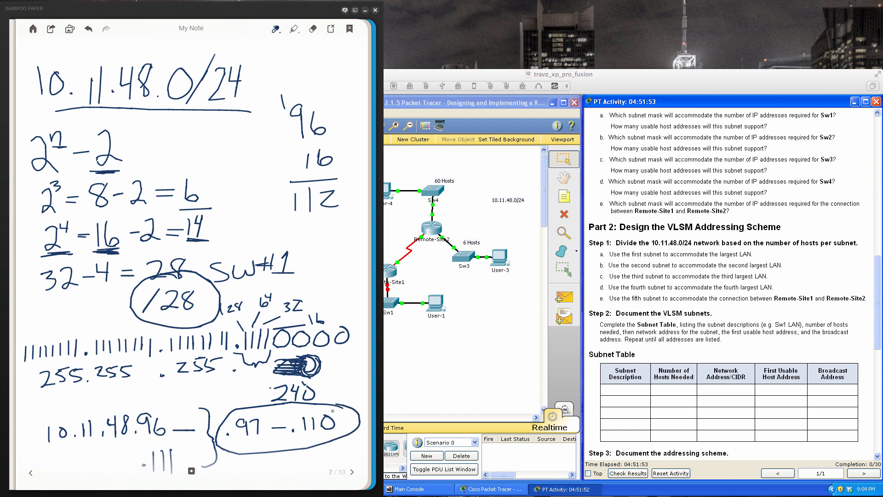
- Circle the host range .65 – .94 in the SW#2 notes and .1 – .62 in the SW#4 notes
left_click(352, 470)
mouse_move(250, 365)
left_mouse_down()
mouse_move(232, 364)
mouse_move(217, 418)
mouse_move(318, 414)
mouse_move(294, 343)
mouse_move(221, 371)
left_mouse_up()
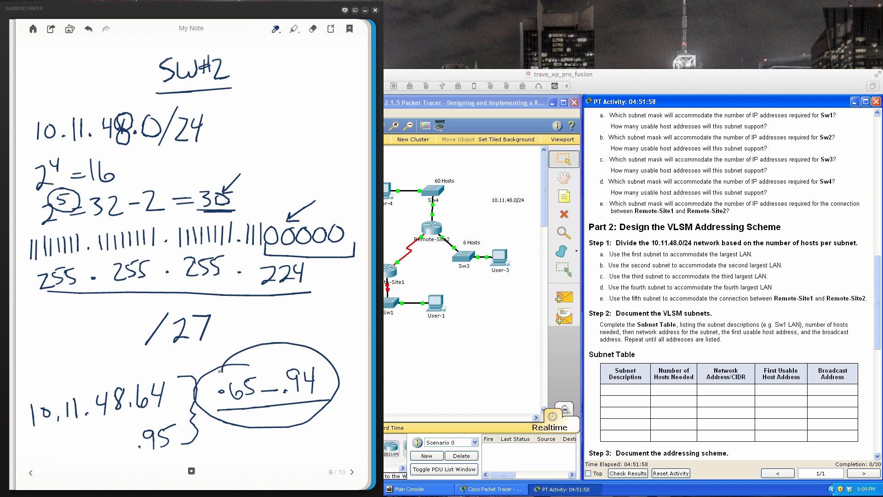
left_click(352, 472)
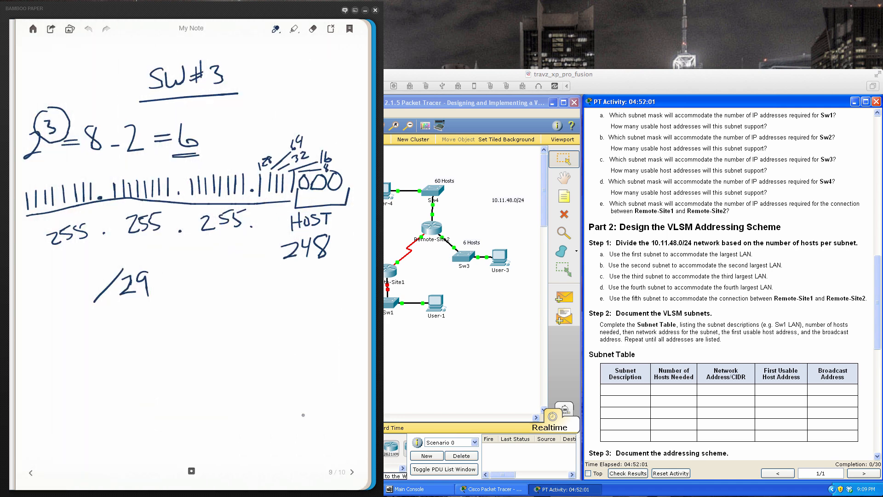
left_click(352, 472)
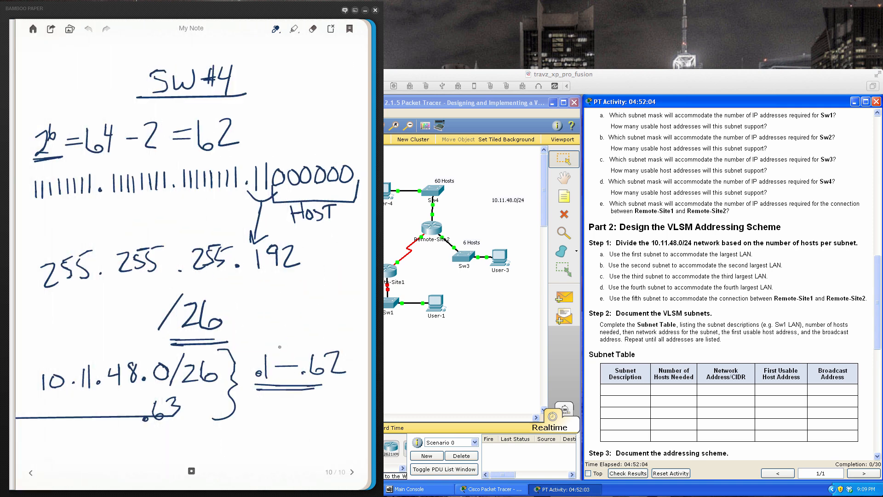
mouse_move(286, 343)
left_mouse_down()
mouse_move(266, 342)
mouse_move(250, 395)
mouse_move(336, 401)
mouse_move(358, 350)
mouse_move(278, 331)
mouse_move(274, 342)
left_mouse_up()
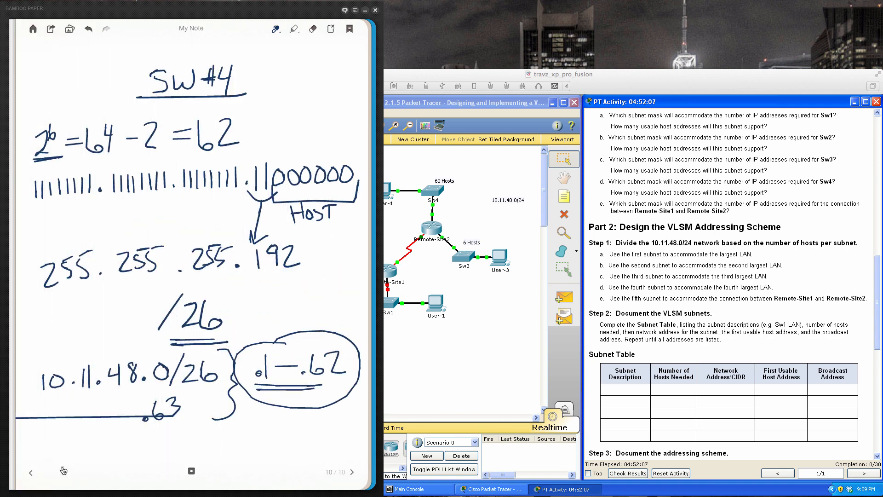
- Check the activity's Sw3 host requirement and write the fourth subnet address 10.11.48.112 below /29 in the SW#3 notes
left_click(31, 473)
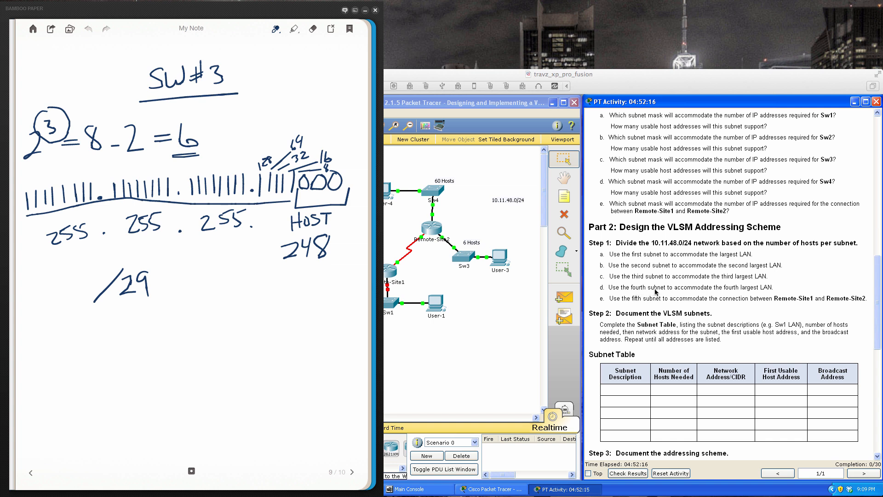
left_click(747, 294)
scroll(675, 254, "up", 6)
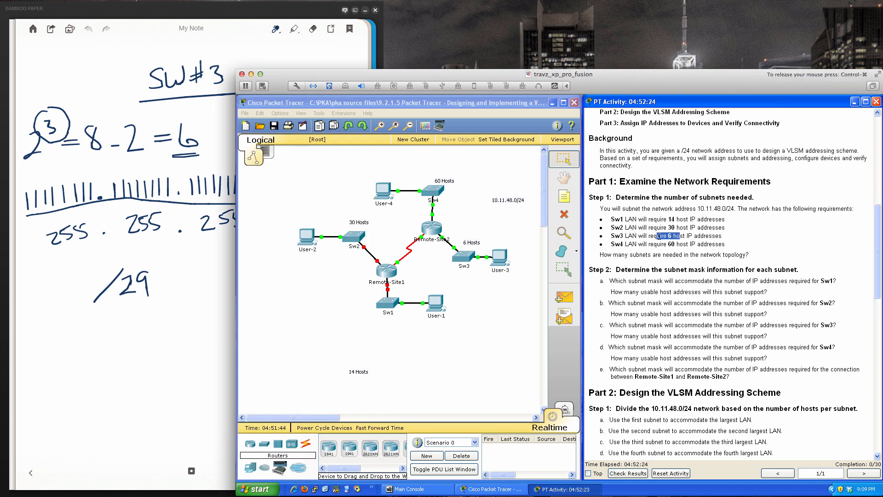
key("ctrl+super")
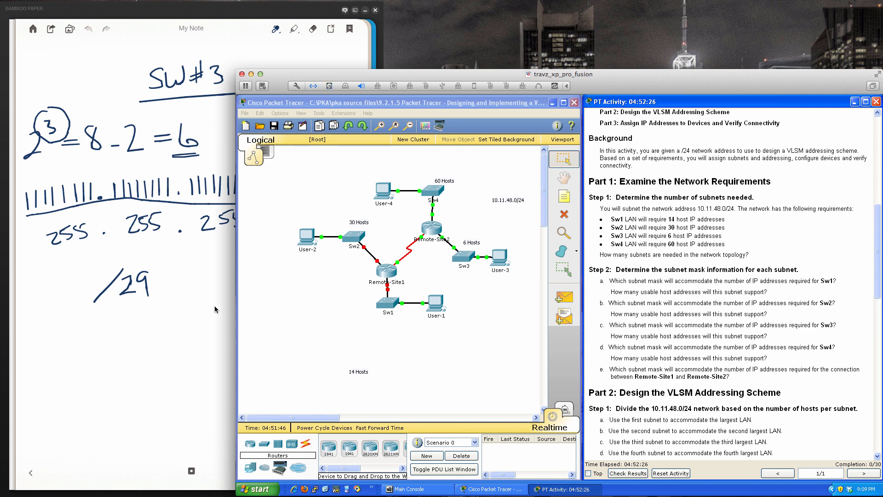
left_click(209, 312)
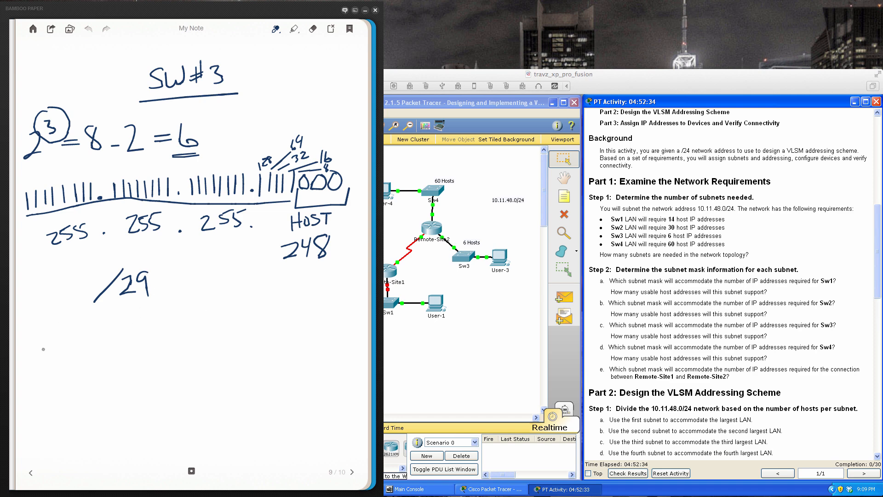
left_click_drag(34, 353, 34, 372)
mouse_move(51, 353)
left_mouse_down()
mouse_move(45, 368)
mouse_move(50, 354)
mouse_move(97, 371)
mouse_move(114, 355)
left_mouse_up()
left_click(68, 367)
mouse_move(113, 345)
left_mouse_down()
mouse_move(112, 369)
mouse_move(127, 351)
mouse_move(140, 366)
left_mouse_up()
mouse_move(148, 344)
left_mouse_down()
mouse_move(147, 366)
mouse_move(170, 366)
left_mouse_up()
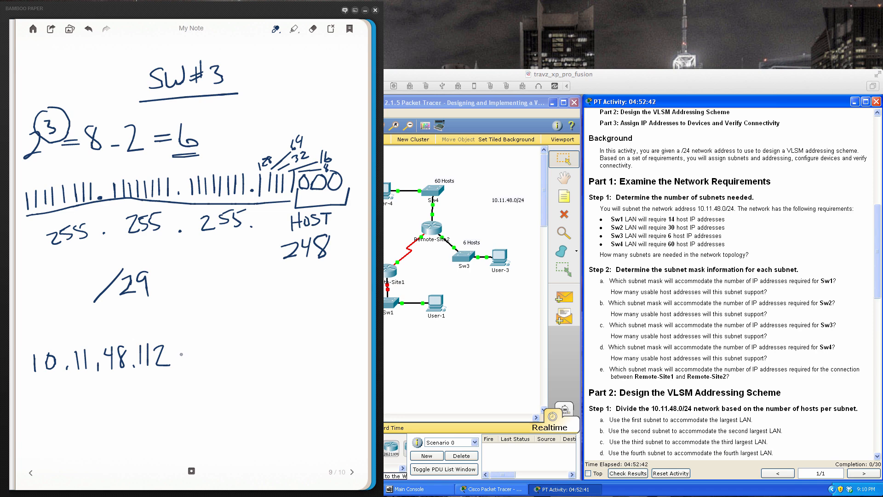
- Write .117 beneath the last octet of 10.11.48.112 and label the pair EVEN and ODD, joined by a brace
left_click(135, 396)
mouse_move(143, 382)
left_mouse_down()
mouse_move(142, 401)
mouse_move(152, 401)
mouse_move(158, 380)
mouse_move(168, 397)
mouse_move(167, 387)
mouse_move(178, 385)
left_mouse_up()
left_click_drag(171, 329, 162, 343)
mouse_move(161, 336)
left_mouse_down()
mouse_move(163, 343)
mouse_move(182, 325)
mouse_move(177, 314)
mouse_move(202, 313)
mouse_move(212, 296)
left_mouse_up()
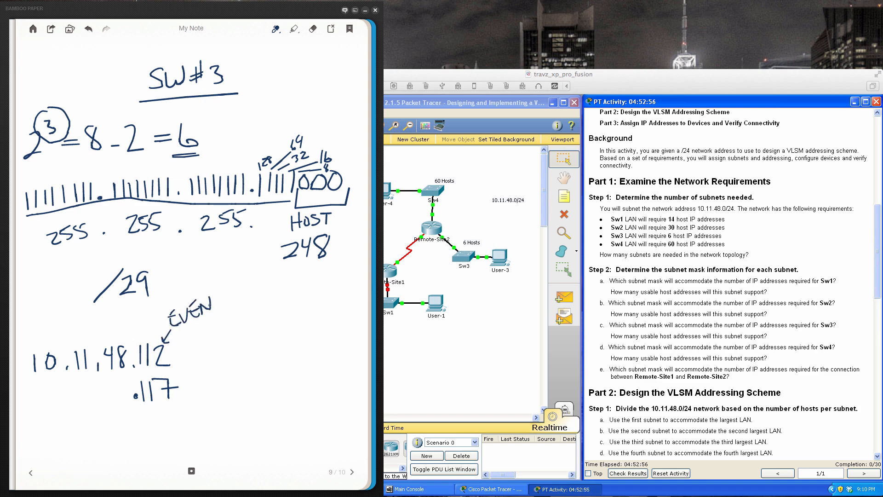
mouse_move(177, 395)
left_mouse_down()
mouse_move(193, 418)
mouse_move(206, 408)
mouse_move(219, 419)
left_mouse_up()
mouse_move(220, 295)
left_mouse_down()
mouse_move(239, 362)
mouse_move(227, 407)
left_mouse_up()
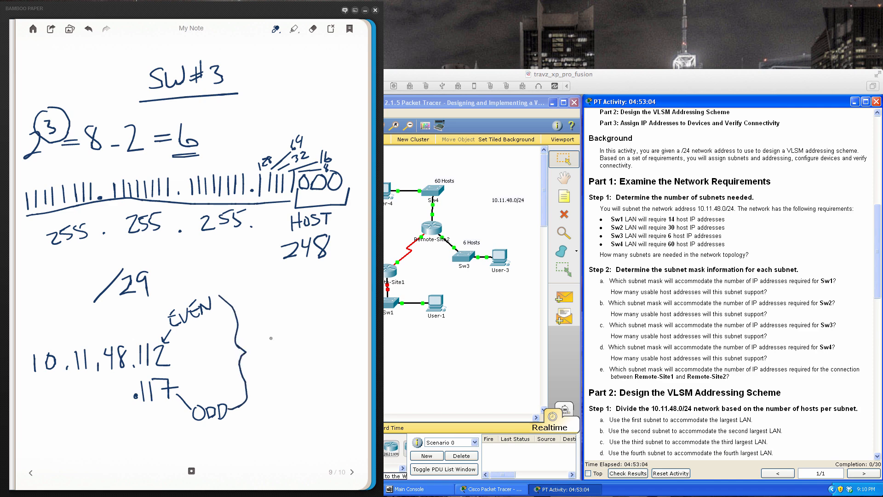
- Write the host range .113 – .116 beside the SW#3 brace and overwrite the .117 broadcast octet as .119
left_click(260, 349)
mouse_move(270, 337)
left_mouse_down()
mouse_move(269, 349)
mouse_move(282, 352)
left_mouse_up()
mouse_move(286, 337)
left_mouse_down()
mouse_move(287, 352)
mouse_move(310, 343)
mouse_move(320, 352)
left_mouse_up()
right_click(326, 335)
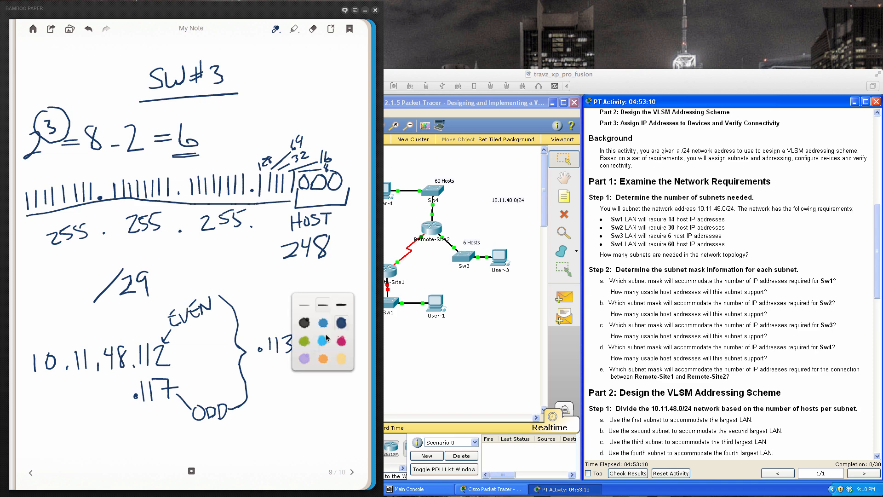
left_click(310, 382)
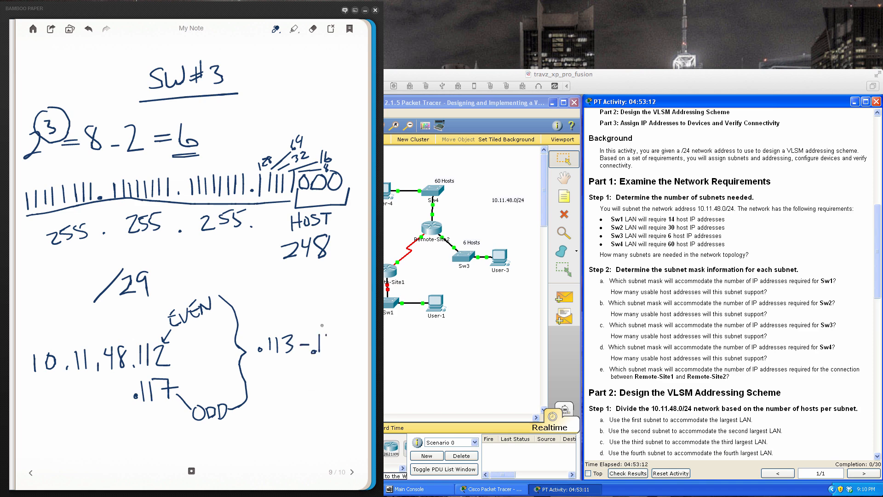
mouse_move(328, 333)
left_mouse_down()
mouse_move(327, 353)
mouse_move(339, 347)
left_mouse_up()
mouse_move(169, 378)
left_mouse_down()
mouse_move(160, 374)
mouse_move(167, 390)
mouse_move(172, 379)
mouse_move(172, 407)
left_mouse_up()
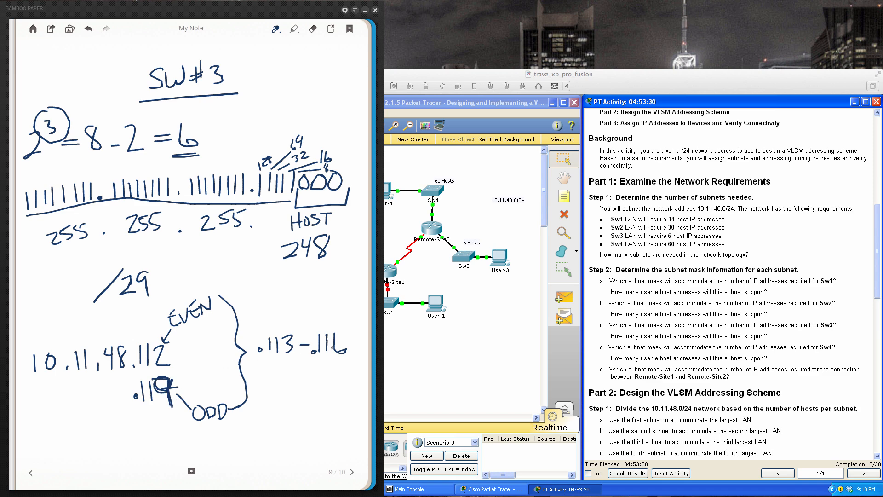
mouse_move(331, 347)
left_mouse_down()
mouse_move(340, 333)
mouse_move(327, 333)
mouse_move(340, 362)
left_mouse_up()
mouse_move(339, 330)
left_mouse_down()
mouse_move(339, 358)
mouse_move(314, 355)
left_mouse_up()
left_click_drag(320, 333, 322, 351)
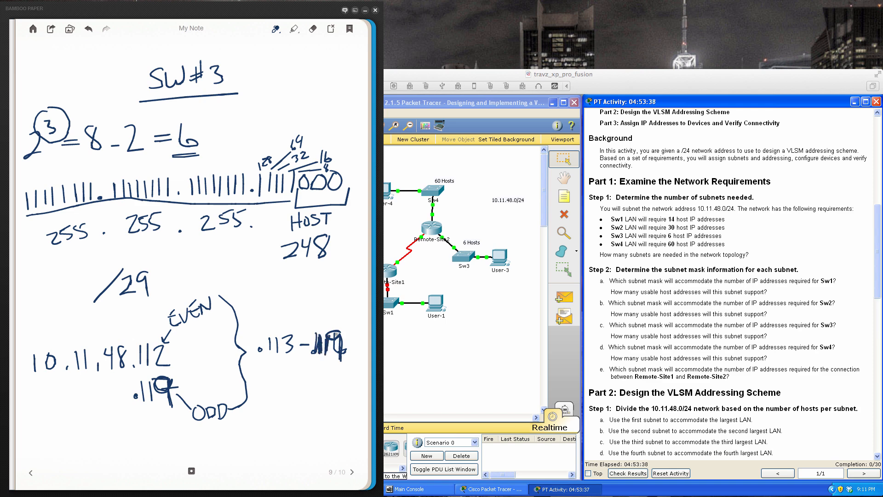
mouse_move(319, 334)
left_mouse_down()
mouse_move(340, 335)
mouse_move(322, 347)
left_mouse_up()
left_click_drag(321, 346, 339, 357)
- Erase the upper limit of the SW#3 host range and the scribbled last digit of the .119 broadcast octet
left_click(313, 30)
mouse_move(337, 329)
left_mouse_down()
mouse_move(345, 353)
mouse_move(325, 352)
mouse_move(332, 331)
mouse_move(312, 350)
left_mouse_up()
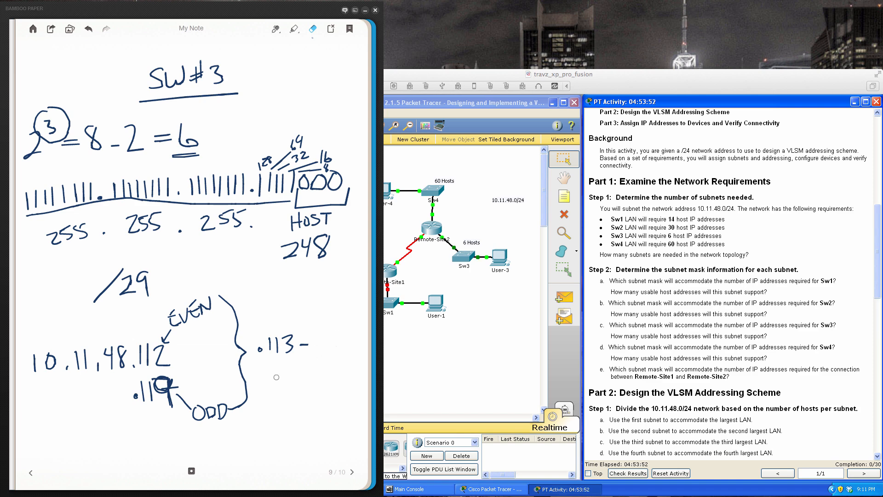
mouse_move(159, 383)
left_mouse_down()
mouse_move(171, 378)
mouse_move(173, 405)
mouse_move(178, 387)
mouse_move(155, 384)
left_mouse_up()
- Write 11 after the dash of the .113 host range and complete the broadcast octet as .119
left_click(295, 29)
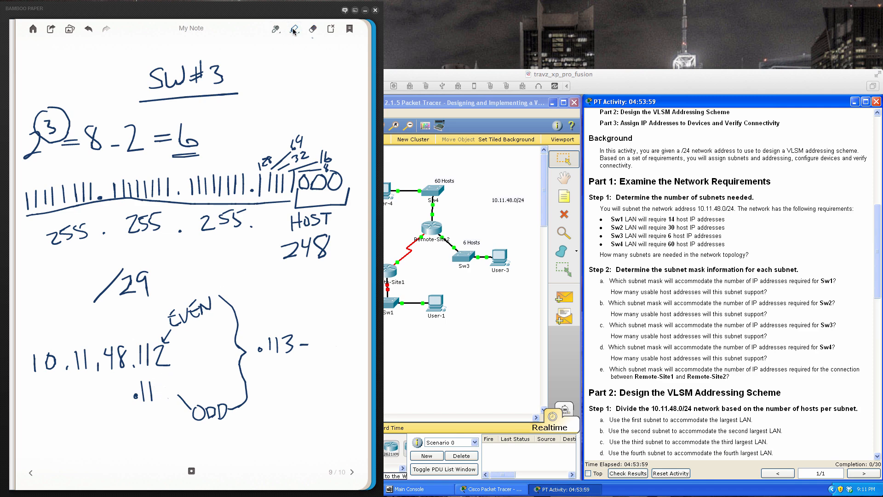
left_click(294, 32)
left_click(309, 339)
left_click(275, 30)
mouse_move(316, 333)
left_mouse_down()
mouse_move(314, 355)
mouse_move(322, 356)
left_mouse_up()
left_click(211, 358)
mouse_move(163, 378)
left_mouse_down()
mouse_move(156, 383)
mouse_move(167, 401)
left_mouse_up()
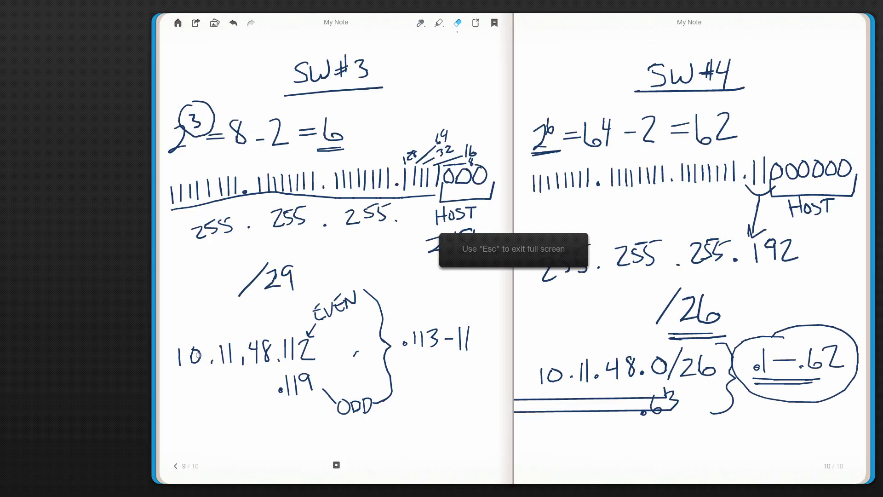
- Leave full screen, return to the SW#3 notes page and underline the 8 in the host calculation
key("Escape")
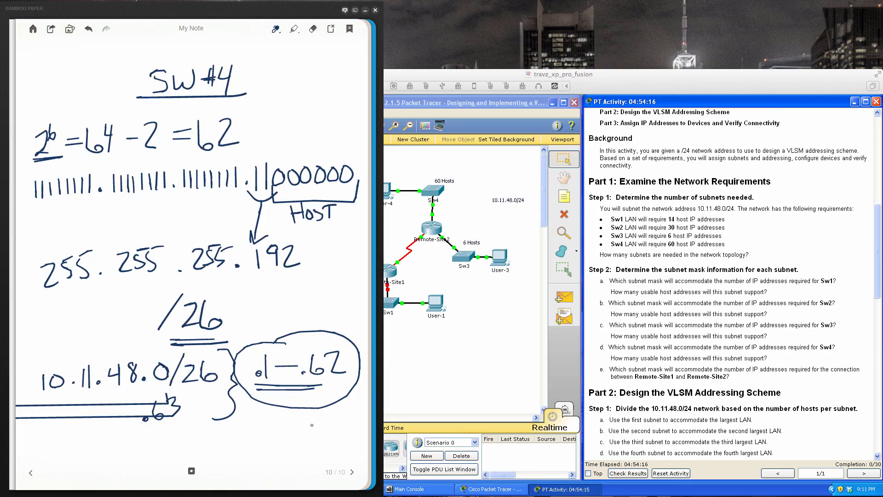
left_click(352, 472)
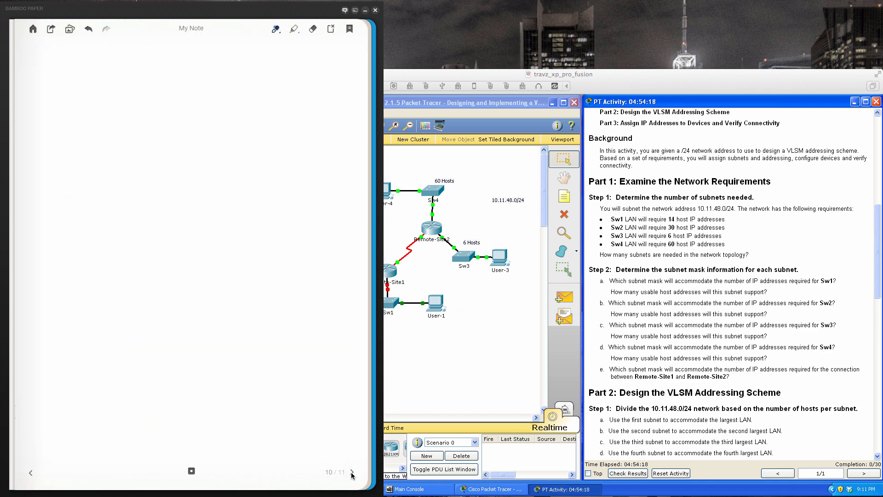
left_click(30, 472)
left_click(31, 472)
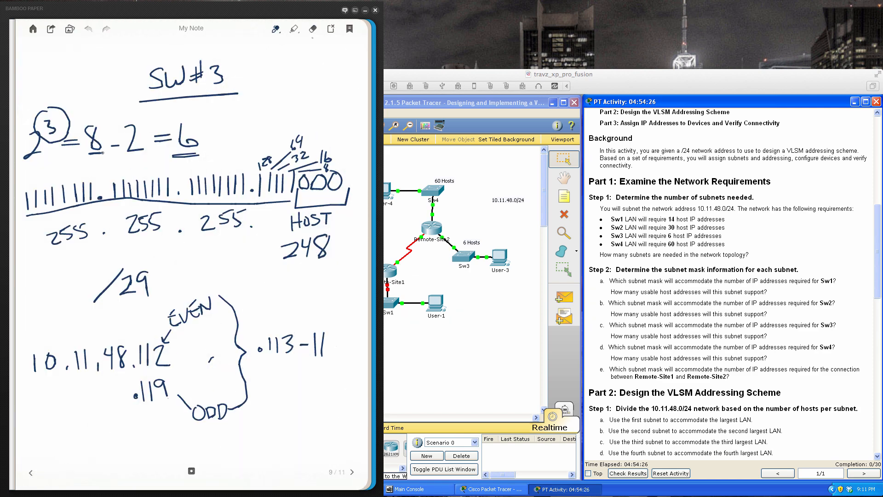
left_click_drag(90, 153, 103, 151)
- Complete the SW#3 host range as .113 – .118, circle it and retrace the final 8
mouse_move(331, 337)
left_mouse_down()
mouse_move(329, 352)
mouse_move(336, 333)
mouse_move(258, 330)
mouse_move(252, 364)
mouse_move(347, 359)
mouse_move(283, 308)
left_mouse_up()
left_click(309, 352)
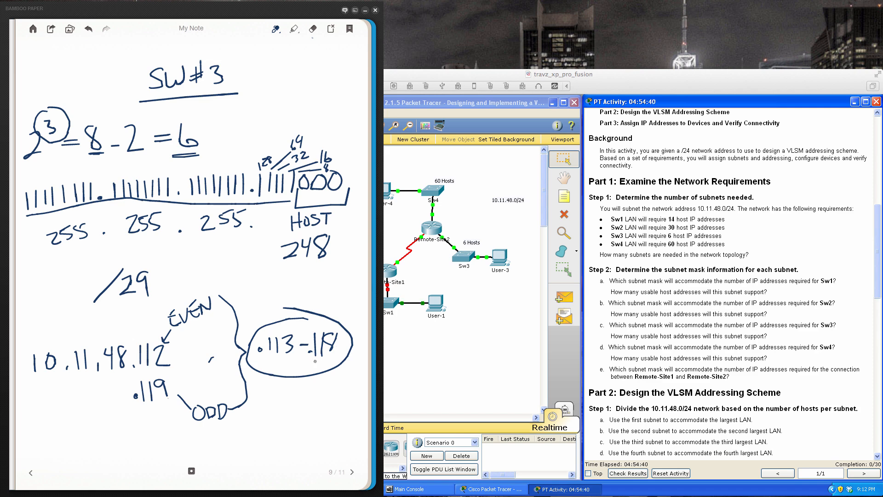
right_click(330, 345)
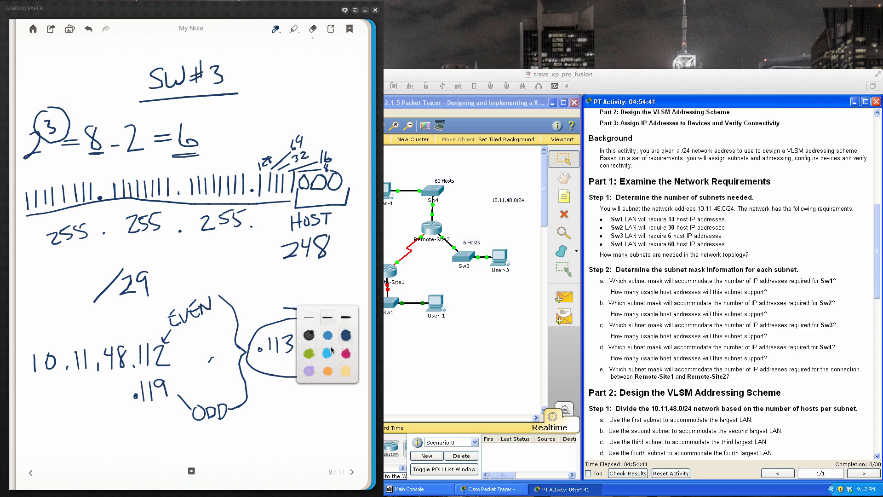
left_click(336, 430)
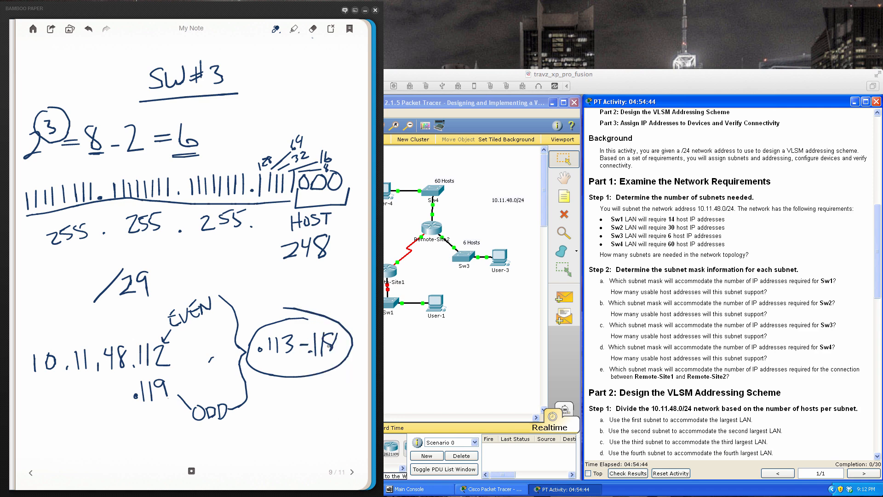
left_click_drag(329, 346, 332, 363)
- Check the activity's fifth subnet requirement and title the blank page after the SW#4 notes P-2-P, underlined
left_click(834, 384)
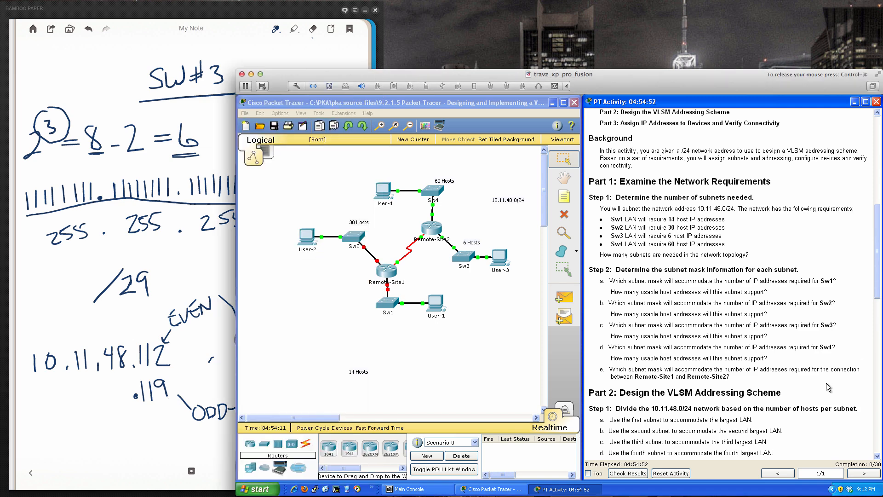
scroll(828, 386, "down", 4)
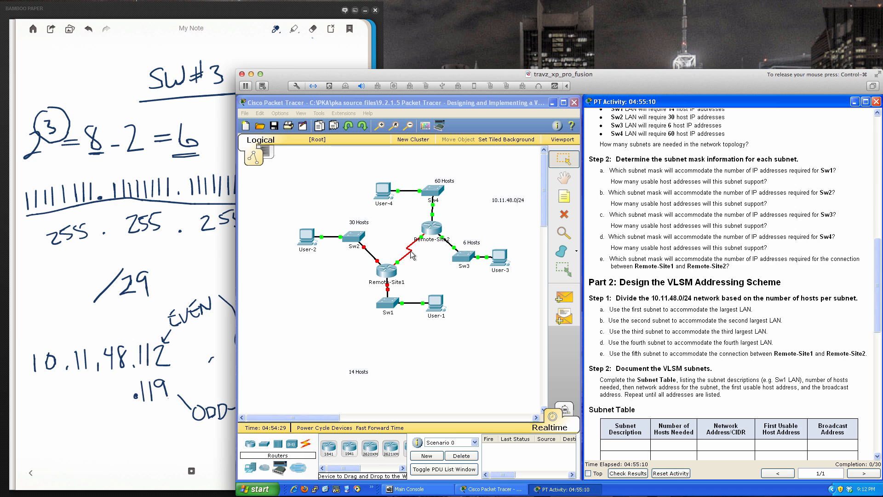
left_click(232, 266)
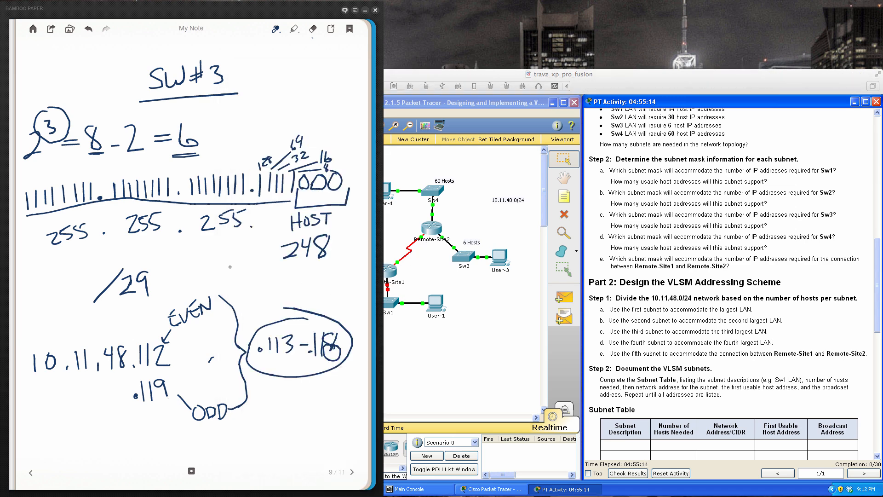
left_click(351, 473)
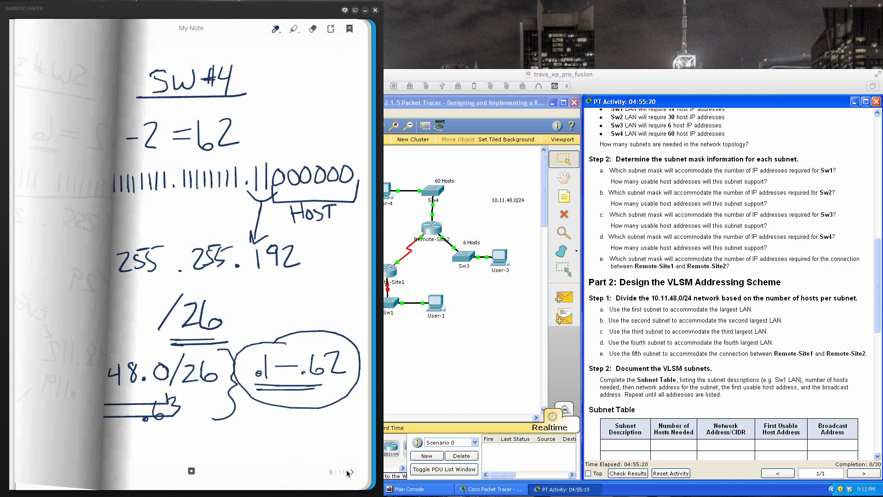
left_click(352, 471)
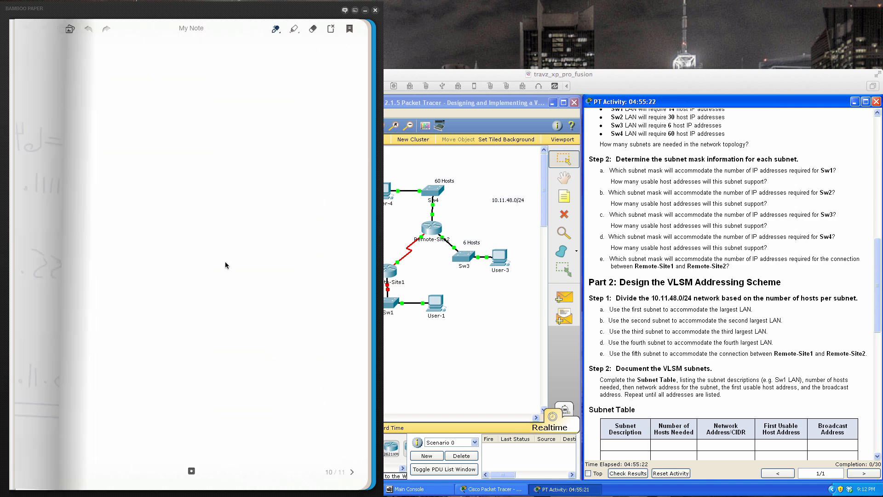
left_click_drag(156, 70, 158, 89)
mouse_move(157, 67)
left_mouse_down()
mouse_move(164, 58)
mouse_move(183, 87)
mouse_move(197, 86)
left_mouse_up()
left_click_drag(200, 78, 209, 75)
left_click_drag(218, 63, 227, 82)
left_click_drag(220, 61, 224, 70)
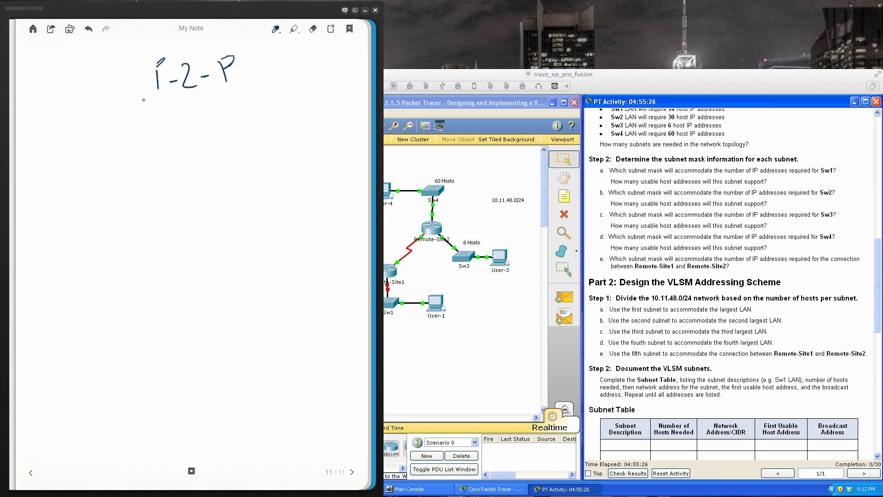
left_click_drag(137, 101, 263, 94)
- Write the fifth subnet address 10.11.48.120 below the P-2-P heading
left_click_drag(41, 146, 40, 165)
mouse_move(48, 145)
left_mouse_down()
mouse_move(48, 160)
mouse_move(68, 159)
left_mouse_up()
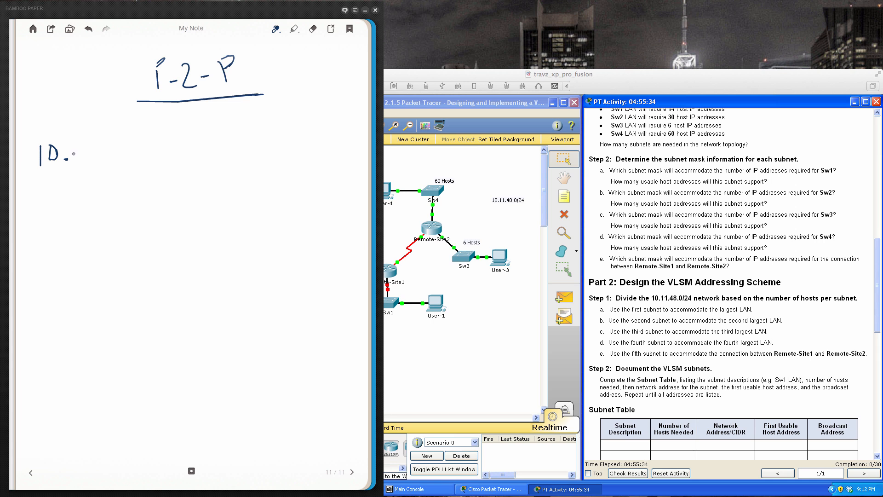
mouse_move(74, 145)
left_mouse_down()
mouse_move(74, 158)
mouse_move(106, 148)
mouse_move(110, 157)
mouse_move(122, 135)
mouse_move(143, 157)
left_mouse_up()
left_click(92, 155)
mouse_move(153, 143)
left_mouse_down()
mouse_move(155, 157)
mouse_move(170, 155)
left_mouse_up()
left_click_drag(180, 140, 179, 141)
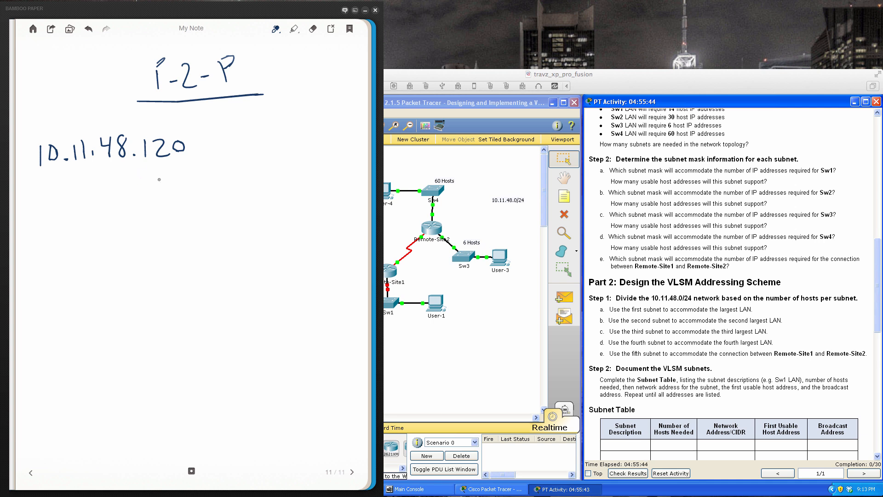
- List .121 and .122 under the subnet address with a brace labelled HOST IPs, and write .123 beneath them
left_click_drag(146, 171, 182, 179)
left_click_drag(187, 162, 167, 205)
mouse_move(175, 191)
left_mouse_down()
mouse_move(178, 205)
mouse_move(190, 204)
left_mouse_up()
left_click_drag(192, 190, 205, 197)
mouse_move(196, 153)
left_mouse_down()
mouse_move(220, 202)
mouse_move(205, 203)
left_mouse_up()
mouse_move(236, 170)
left_mouse_down()
mouse_move(242, 186)
mouse_move(266, 184)
mouse_move(245, 207)
mouse_move(266, 200)
mouse_move(265, 210)
left_mouse_up()
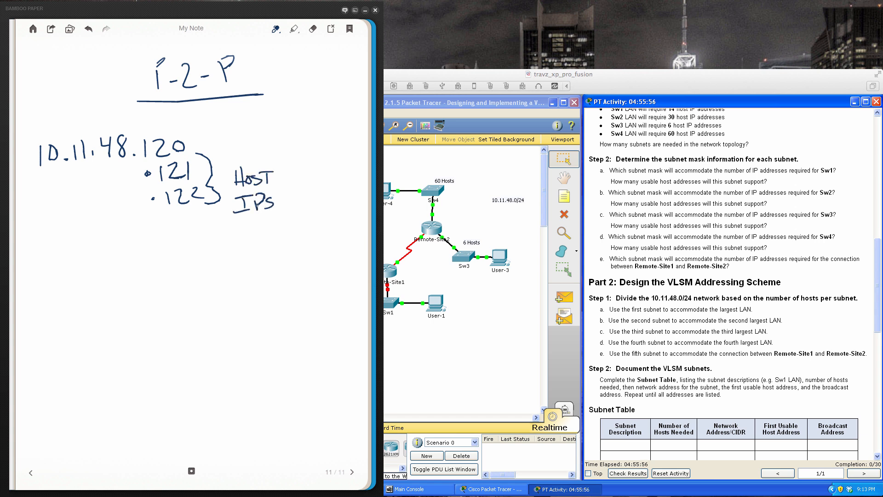
left_click(158, 241)
mouse_move(170, 226)
left_mouse_down()
mouse_move(168, 246)
mouse_move(189, 225)
mouse_move(199, 239)
left_mouse_up()
- Draw a divider line below .123 and write /30 with the subnet mask 255.255.255.252 underneath
left_click_drag(38, 266, 253, 270)
mouse_move(92, 293)
left_mouse_down()
mouse_move(76, 318)
mouse_move(113, 308)
mouse_move(100, 316)
left_mouse_up()
left_click_drag(123, 297, 120, 297)
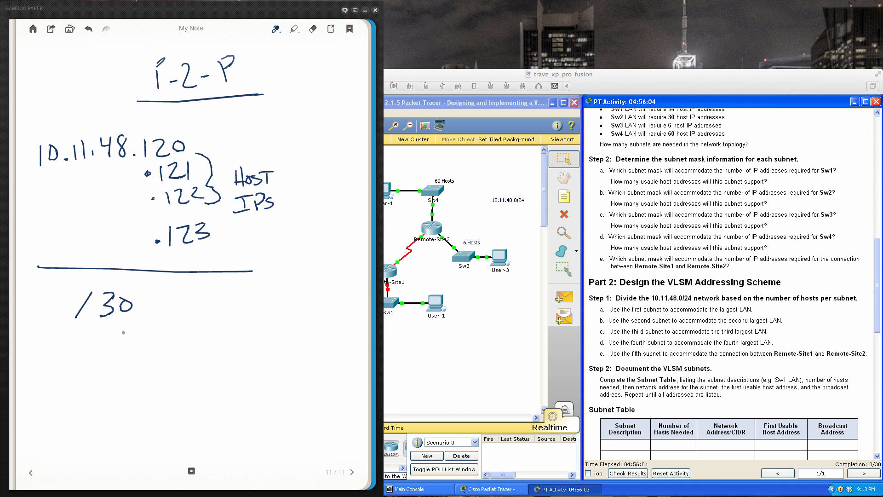
left_click_drag(57, 341, 76, 355)
mouse_move(79, 341)
left_mouse_down()
mouse_move(80, 355)
mouse_move(94, 338)
left_mouse_up()
mouse_move(93, 341)
left_mouse_down()
mouse_move(92, 356)
mouse_move(113, 336)
mouse_move(138, 355)
left_mouse_up()
left_click(113, 352)
mouse_move(140, 339)
left_mouse_down()
mouse_move(151, 337)
mouse_move(152, 355)
left_mouse_up()
left_click_drag(158, 336, 193, 352)
mouse_move(197, 336)
left_mouse_down()
mouse_move(207, 334)
mouse_move(208, 353)
mouse_move(228, 331)
mouse_move(252, 351)
mouse_move(271, 329)
left_mouse_up()
mouse_move(270, 336)
left_mouse_down()
mouse_move(274, 348)
mouse_move(291, 350)
left_mouse_up()
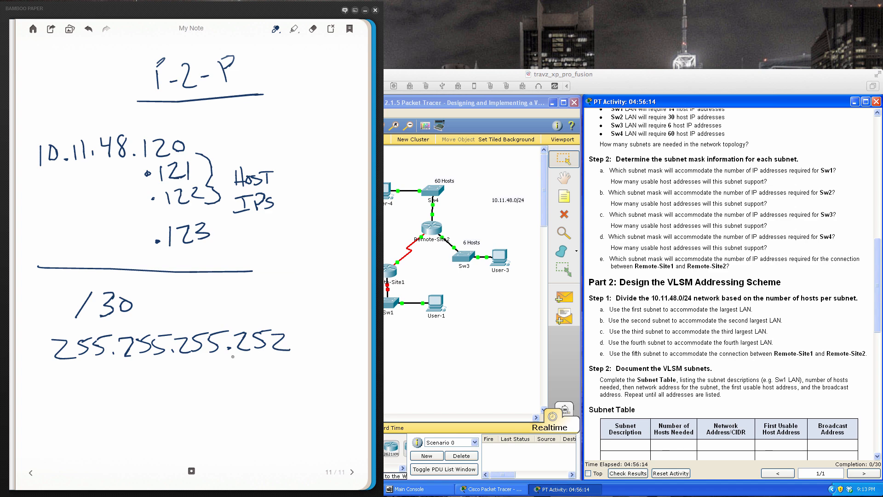
- Underline the mask's .252 octet twice and write its binary form 11111100 above it
left_click_drag(227, 359, 279, 357)
left_click_drag(221, 364, 275, 363)
right_click(237, 303)
left_click(283, 306)
left_click_drag(236, 299, 240, 321)
mouse_move(253, 300)
left_mouse_down()
mouse_move(247, 318)
mouse_move(266, 307)
mouse_move(272, 320)
left_mouse_up()
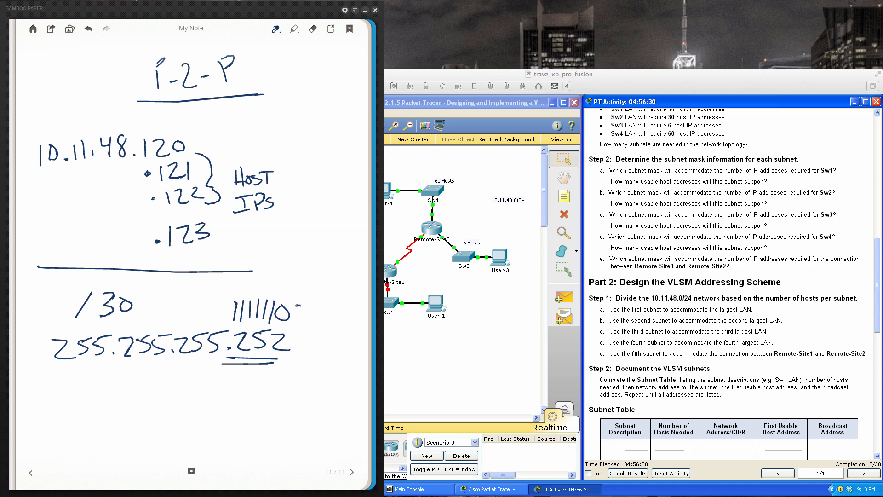
left_click_drag(298, 305, 308, 324)
- Review the addressing scheme and Part 3 instructions in the activity and open the Remote-Site1 router's command line
left_click(817, 393)
scroll(777, 379, "down", 7)
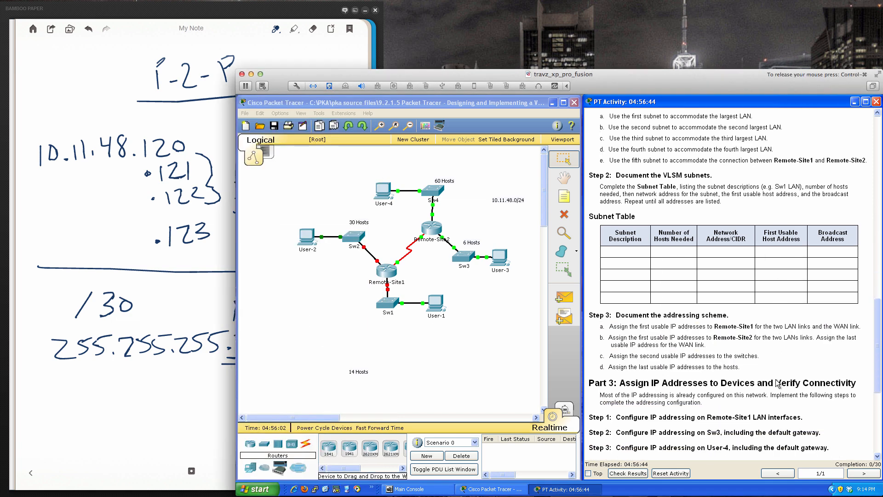
scroll(776, 381, "down", 7)
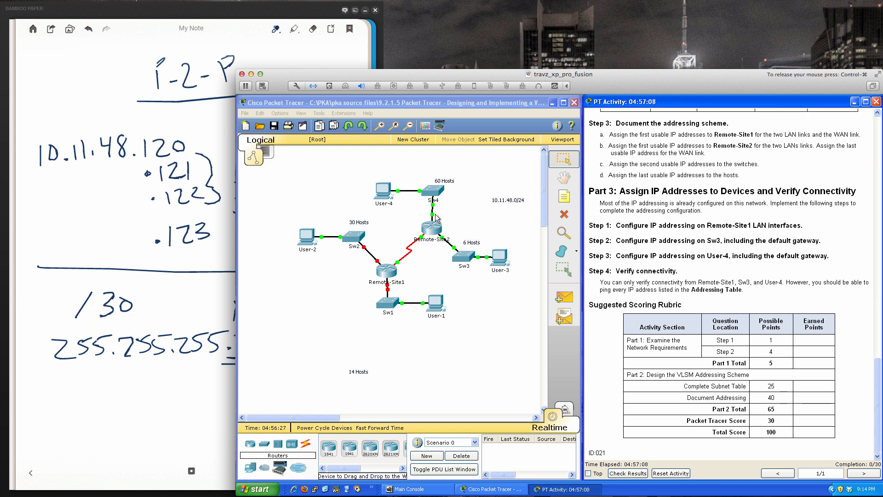
left_click(389, 272)
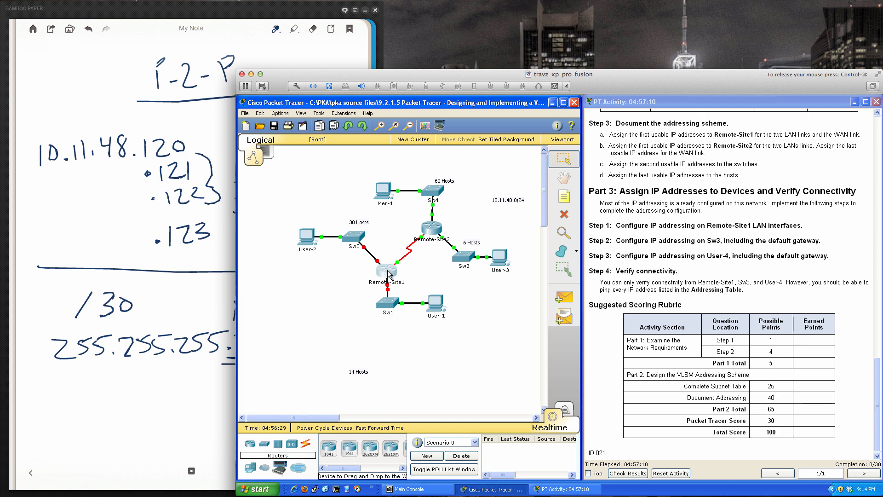
left_click(388, 271)
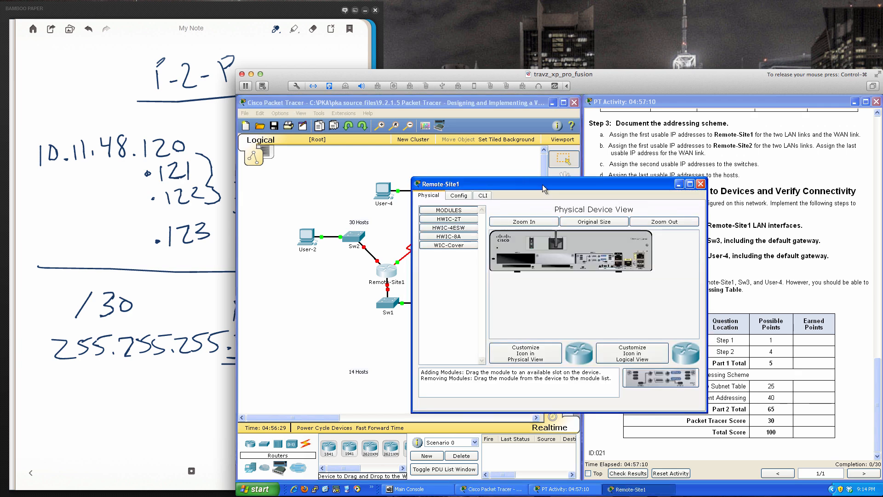
left_click_drag(542, 184, 653, 222)
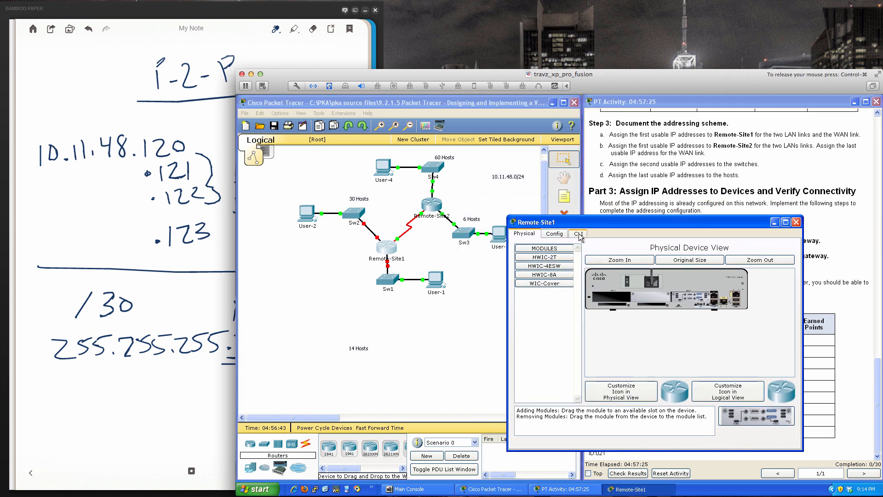
left_click(578, 234)
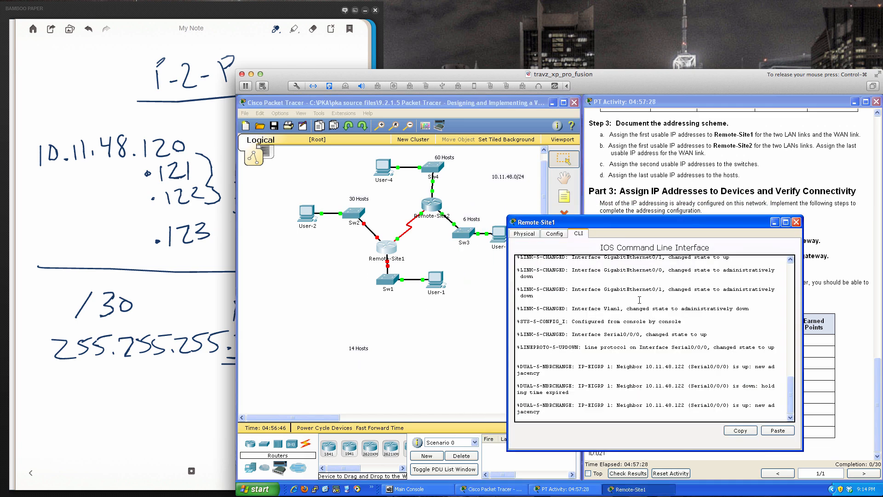
- Enter privileged mode on Remote-Site1 with en and global configuration mode with conf t
key("Return")
key("Return")
key("Return")
key("Return")
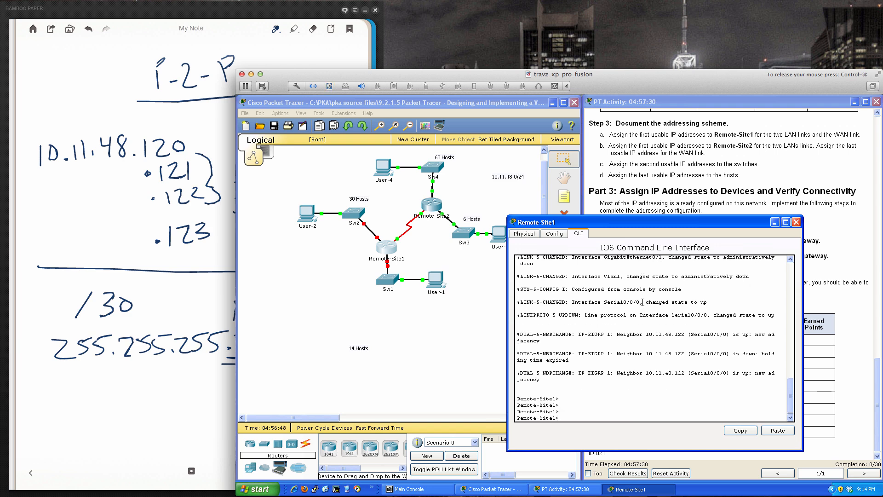
key("Return")
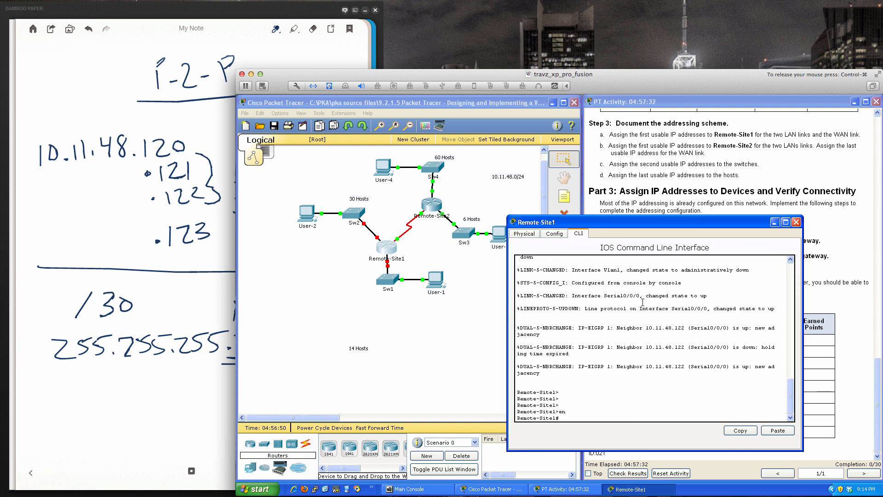
key("Return")
key("Return")
key("Return")
key("Return")
key("Return")
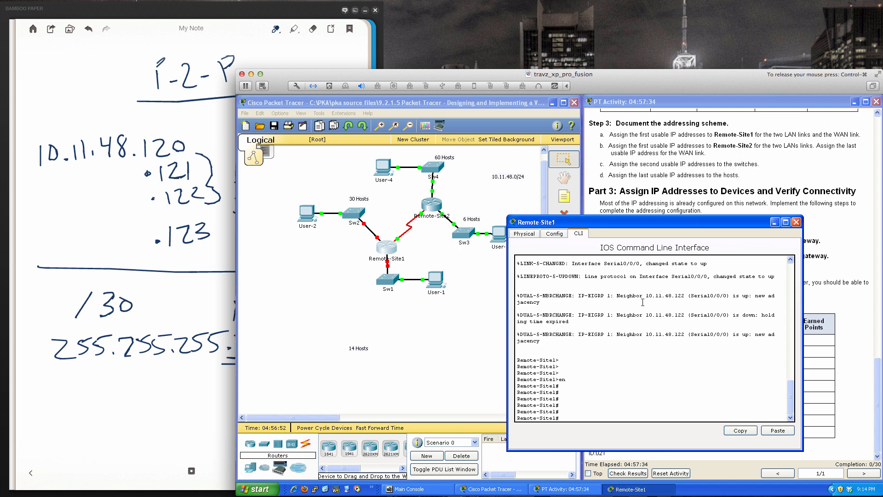
type("conf t")
key("Return")
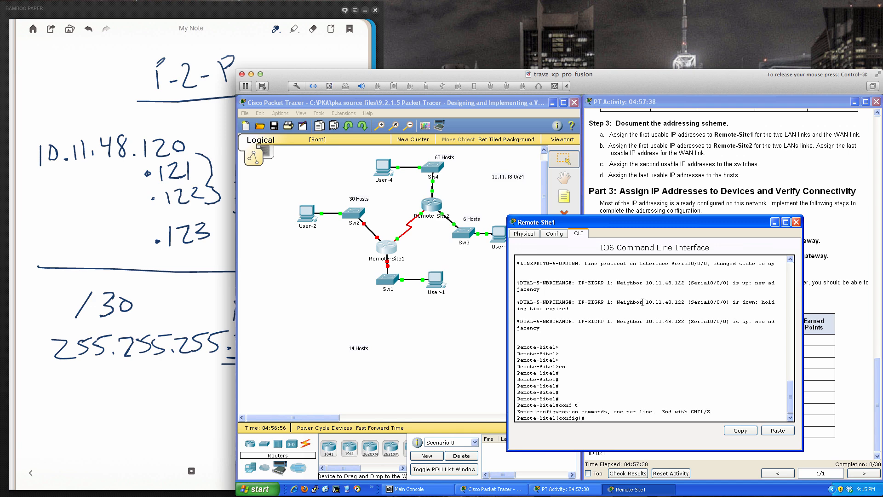
key("Return")
key("Return")
key("Return")
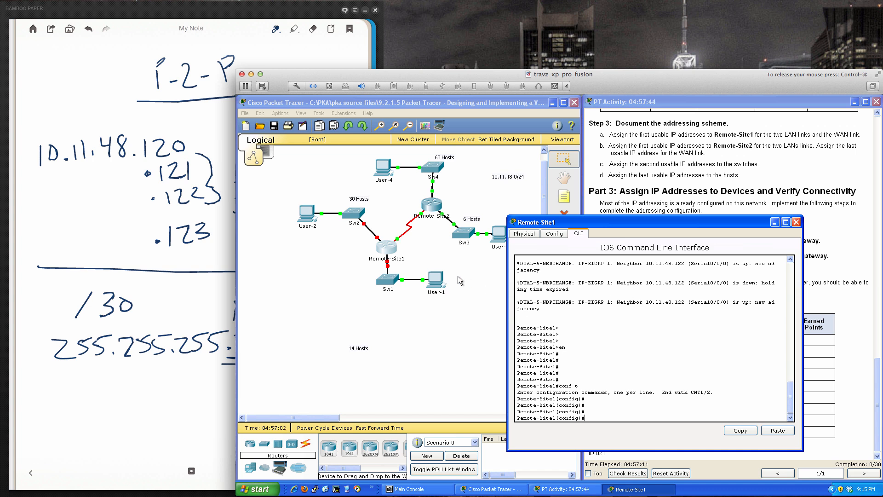
- Check Remote-Site1's port labels in the topology, and enable its serial interface with int s0/0/0 and no shut
left_click(363, 280)
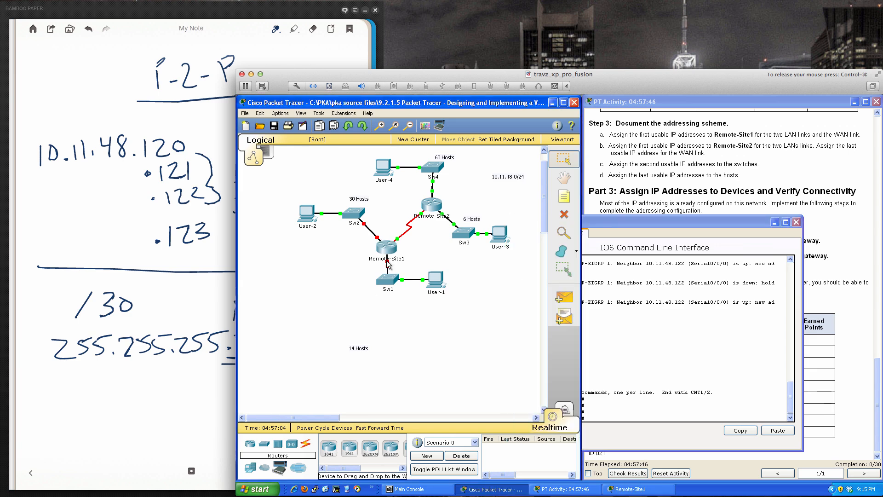
mouse_move(388, 265)
mouse_move(377, 239)
left_click(713, 331)
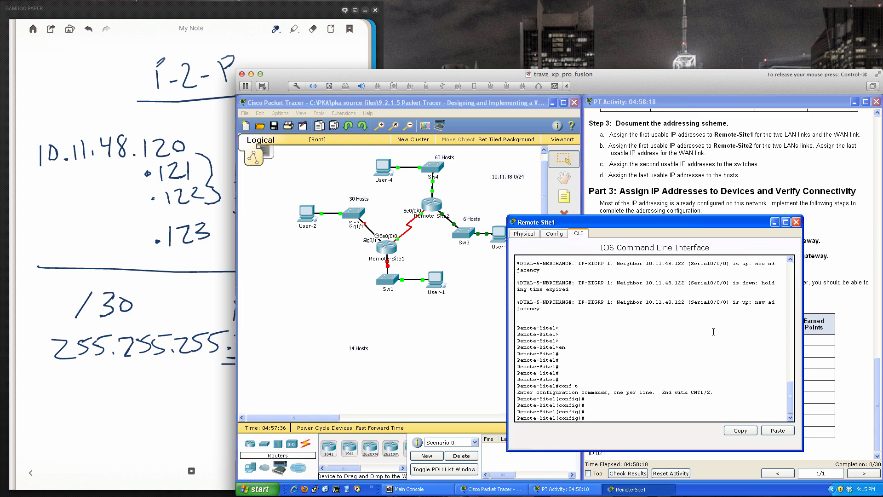
key("Return")
key("Return")
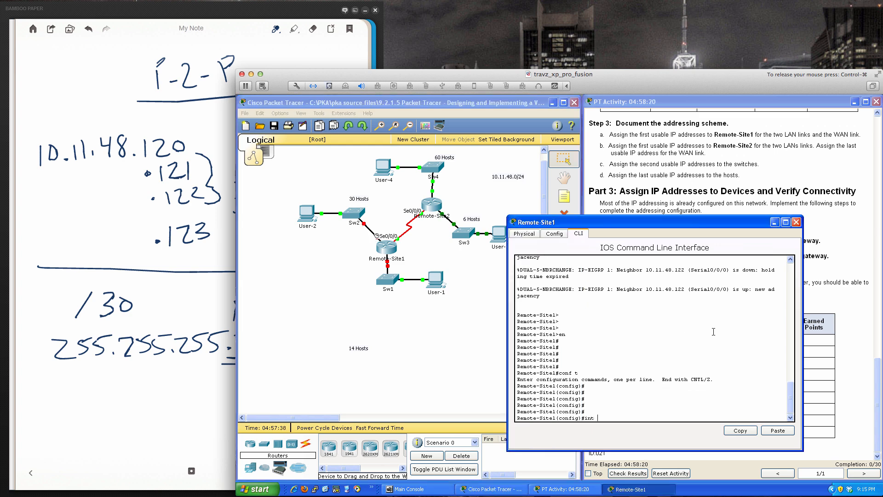
type("int s0/0/0")
key("Return")
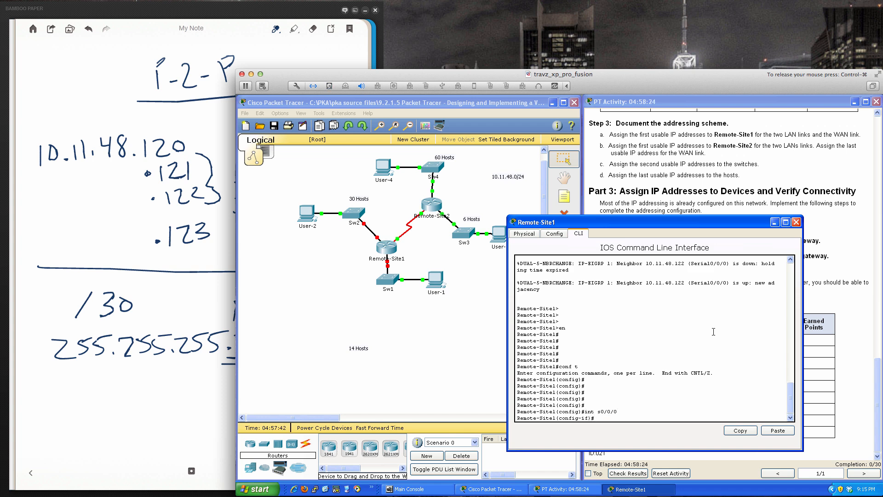
type("no shut")
key("Return")
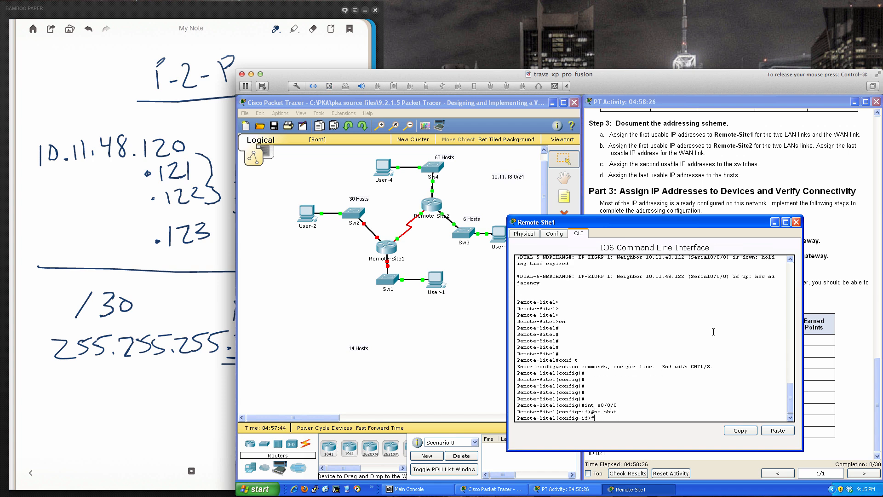
key("Return")
key("Return")
key("Return")
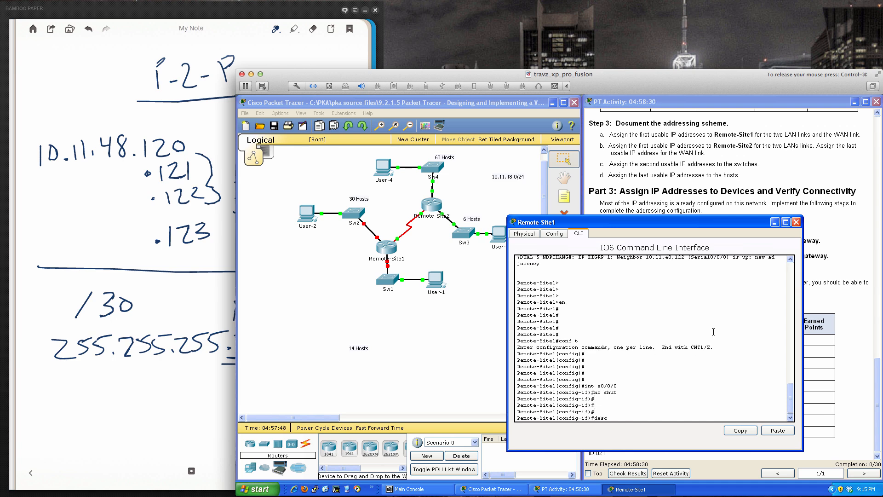
- Set the description of Remote-Site1's s0/0/0 interface to "Serial Interface to Remote Site 2"
type("desc")
key("Tab")
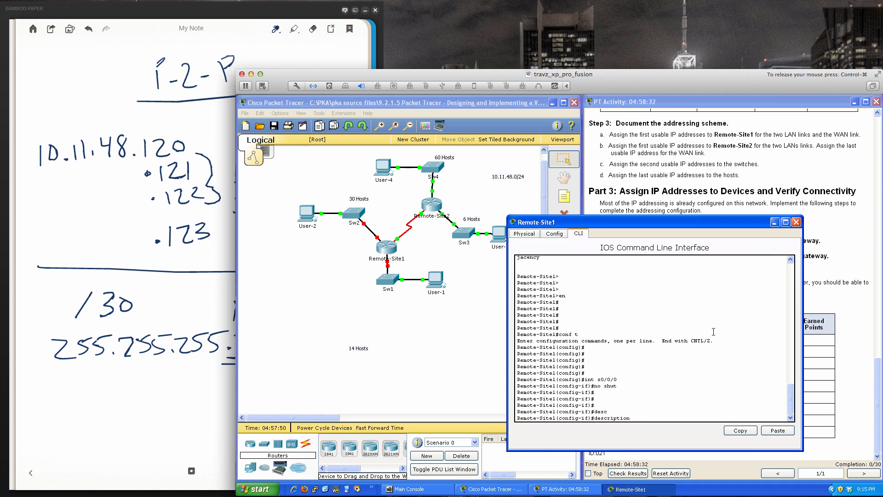
type("Serial Interface to Remote Site 2")
key("Return")
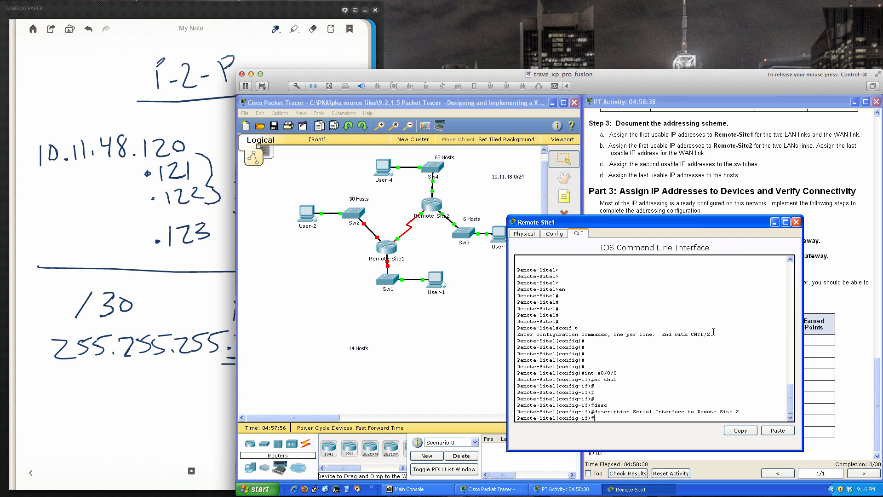
- Assign IP address 10.11.48.121 with mask 255.255.255.252 to Remote-Site1's s0/0/0 interface
type("ip")
type("add")
key("Tab")
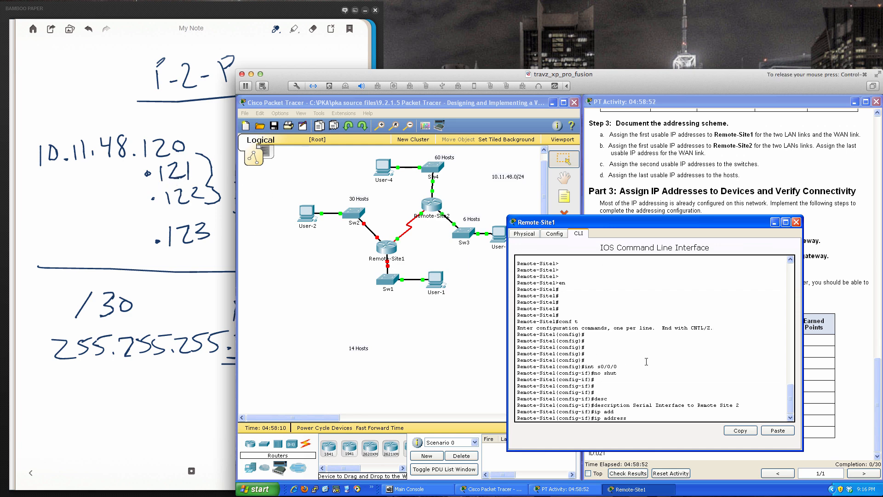
type("10.11.48.121 255.255.255.252")
key("Return")
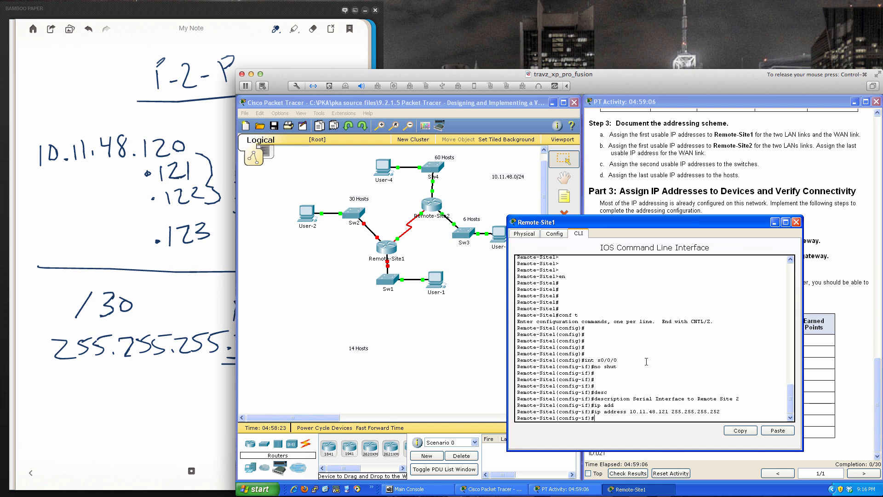
key("Return")
key("Return")
key("Return")
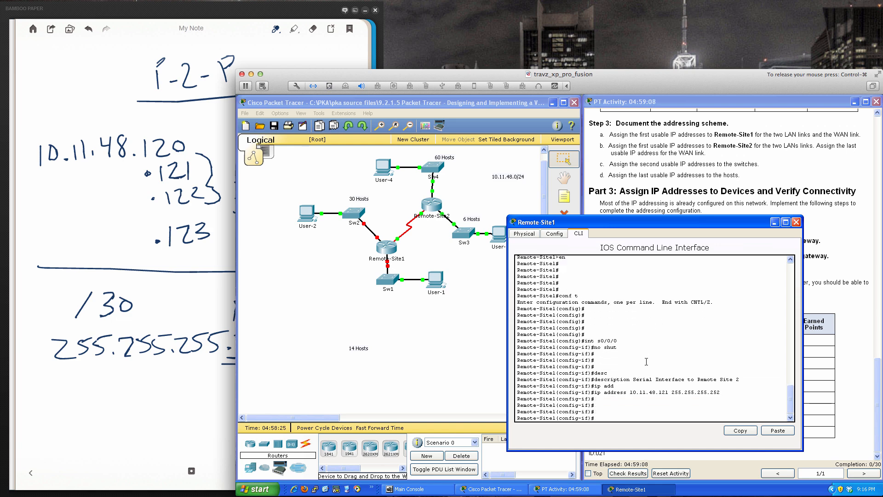
- Enter configuration of interface gi0/0 on Remote-Site1 and enable it with no shut
type("int gi0/0")
key("Return")
type("no shut")
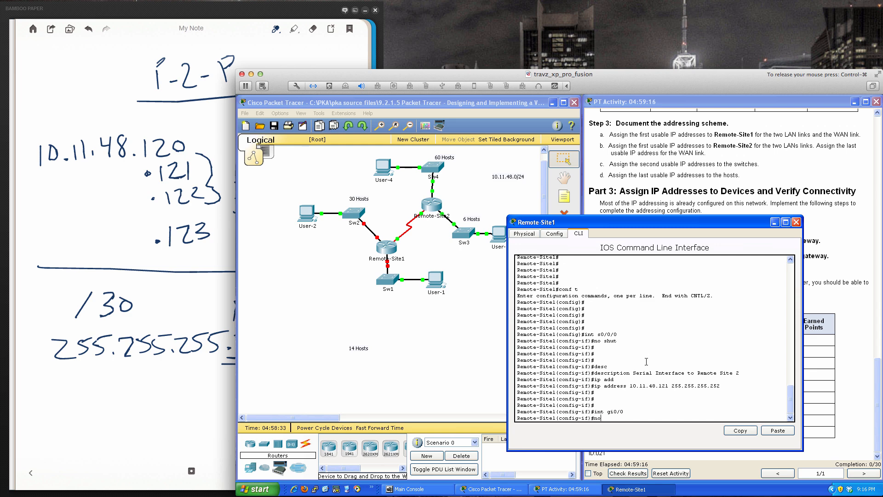
key("Return")
key("Return")
key("Return")
key("Return")
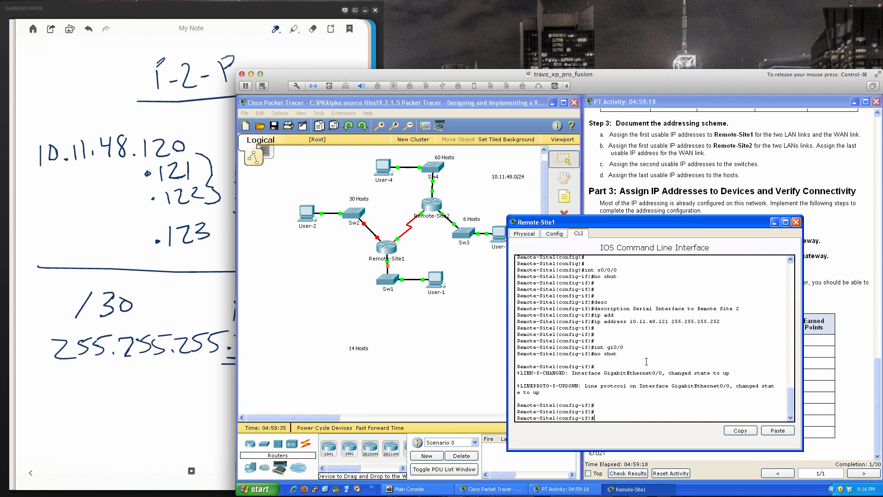
- Set the description of Remote-Site1's gi0/0 interface to "To Switch 1 Network"
type("desc")
key("Tab")
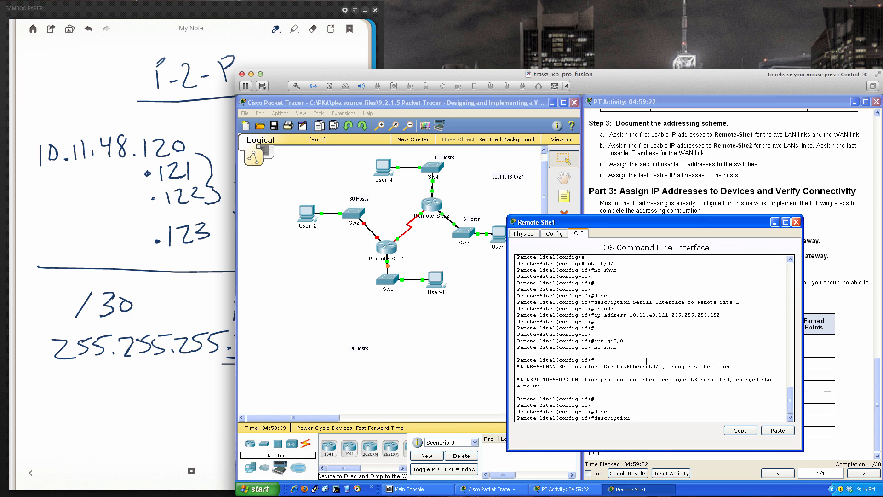
type("To ")
type("Switch 1")
type(" Remote Networ")
key("BackSpace")
key("BackSpace")
key("BackSpace")
key("BackSpace")
key("BackSpace")
key("BackSpace")
key("BackSpace")
key("BackSpace")
key("BackSpace")
key("BackSpace")
key("BackSpace")
key("BackSpace")
key("BackSpace")
key("BackSpace")
key("BackSpace")
key("BackSpace")
type("1 Network")
key("Return")
key("Return")
key("Return")
key("Return")
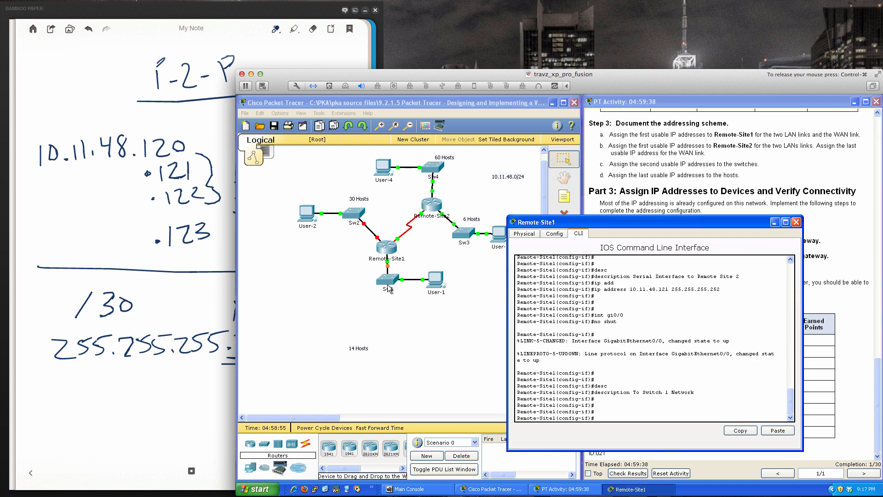
- Switch to the Bamboo Paper notes, go back to the SW#1 page and underline the first usable address .97
left_click(190, 378)
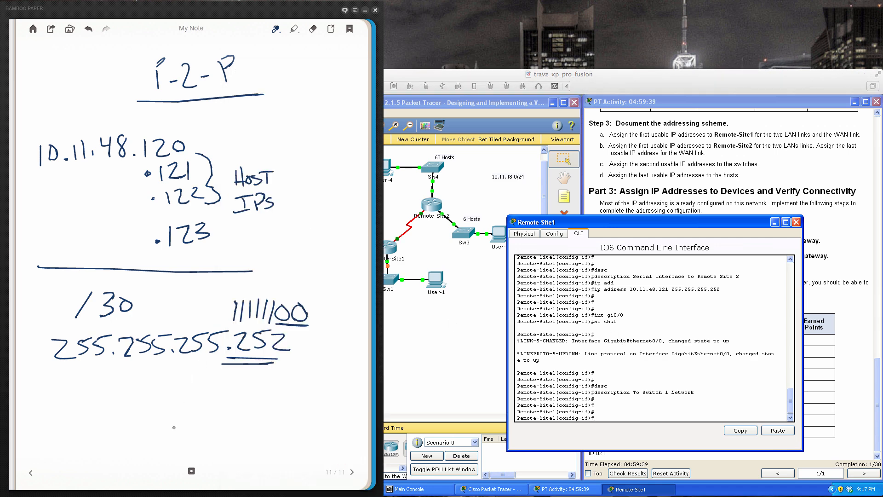
left_click(31, 474)
left_click(31, 473)
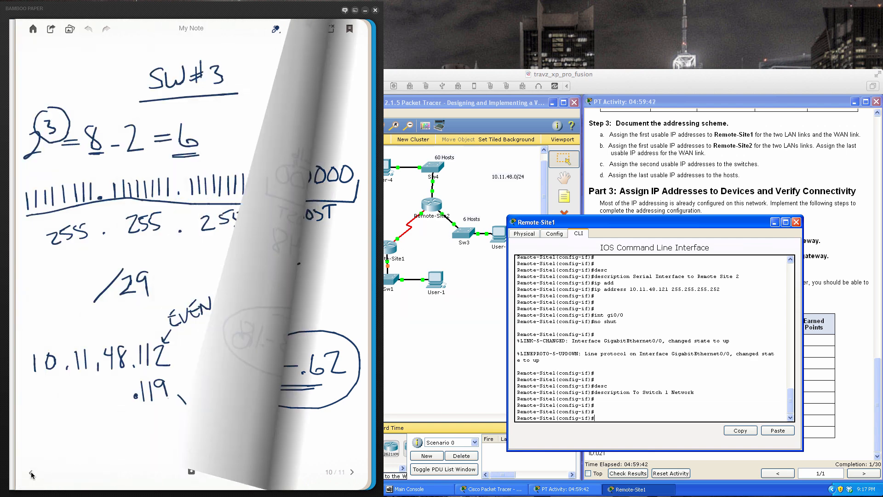
left_click(31, 473)
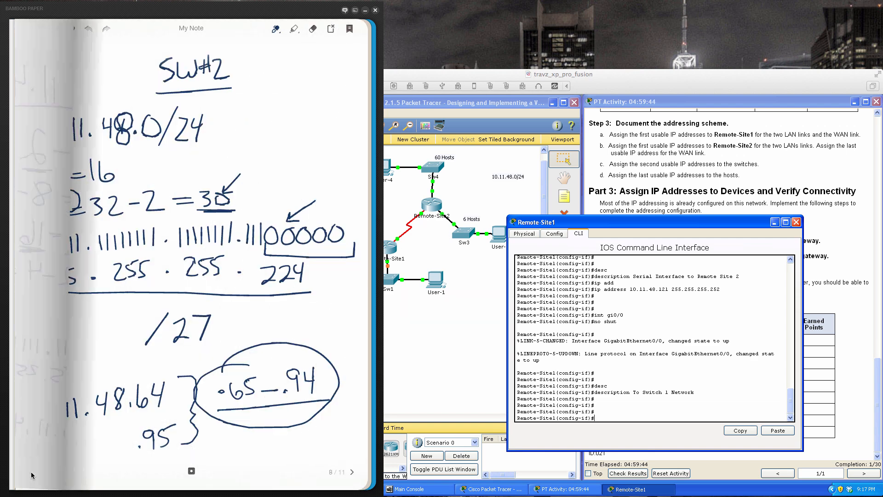
left_click(31, 472)
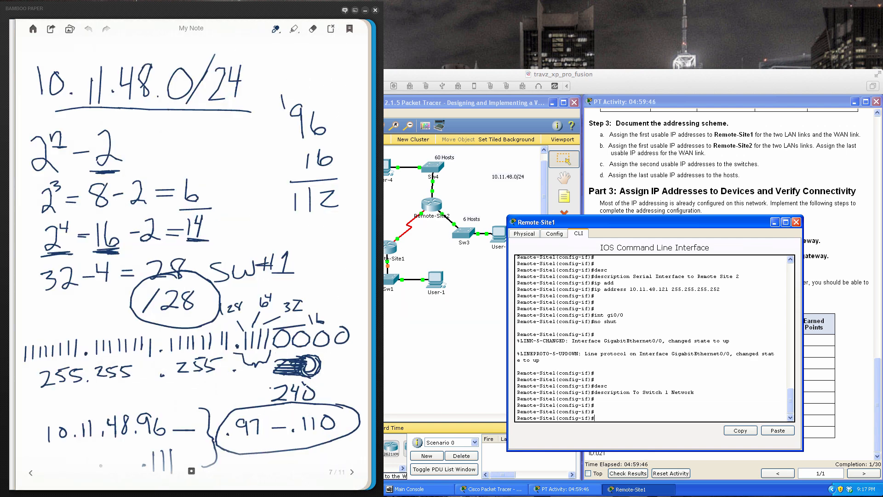
left_click_drag(238, 441, 263, 441)
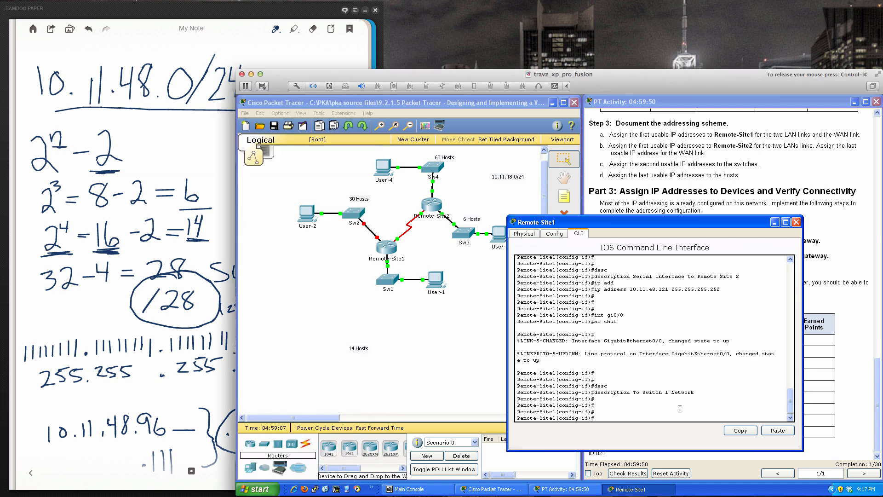
- In Packet Tracer, assign IP address 10.11.48.97 with mask 255.255.255.240 to Remote-Site1's gi0/0 interface, checking it against the SW#1 notes
type("ip add")
key("Tab")
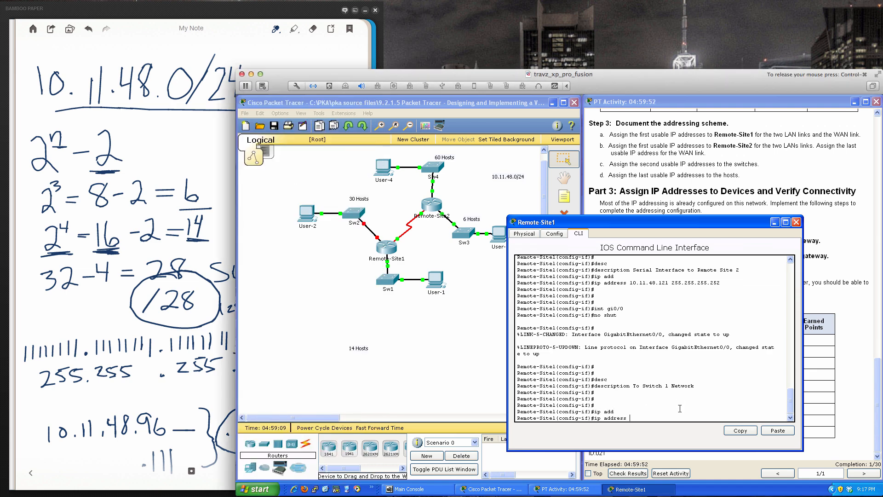
type("10.11.48.97 255.255.255.240")
left_click(204, 396)
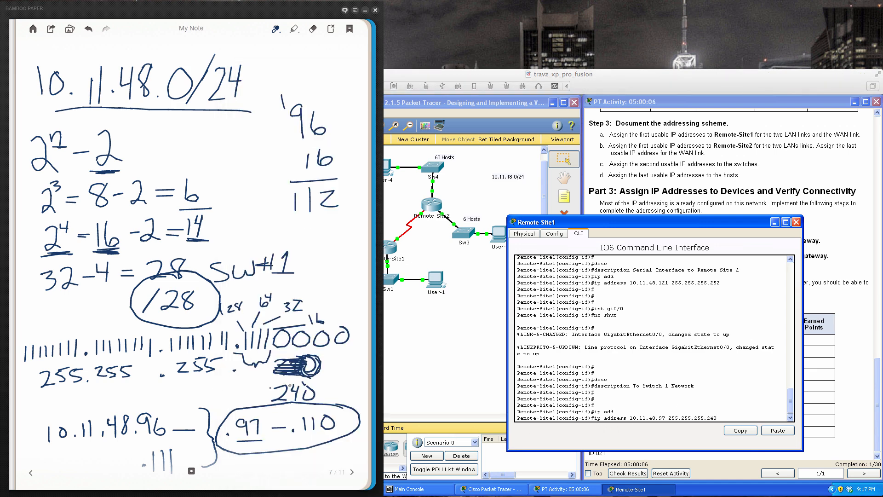
left_click(705, 405)
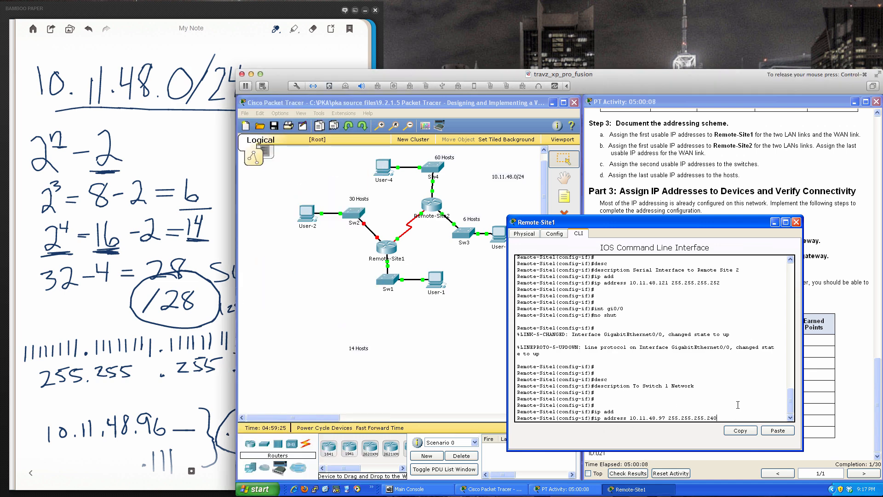
key("Return")
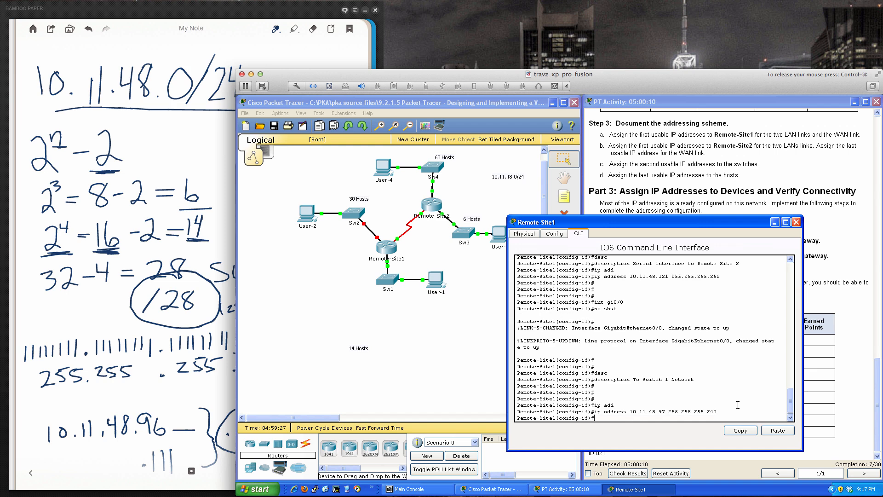
- Enter configuration of interface gi0/1 on Remote-Site1 and enable it with no shut
type("int gi0/1")
key("Return")
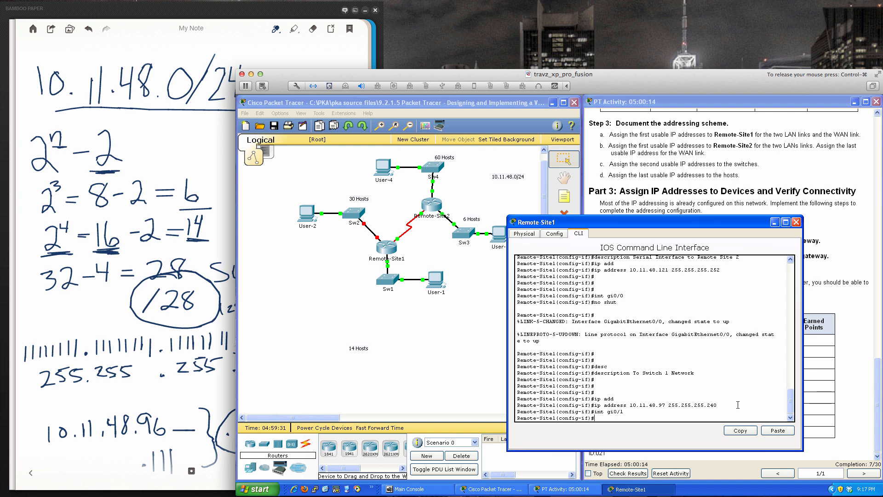
key("Return")
key("Return")
key("Return")
type("no shut")
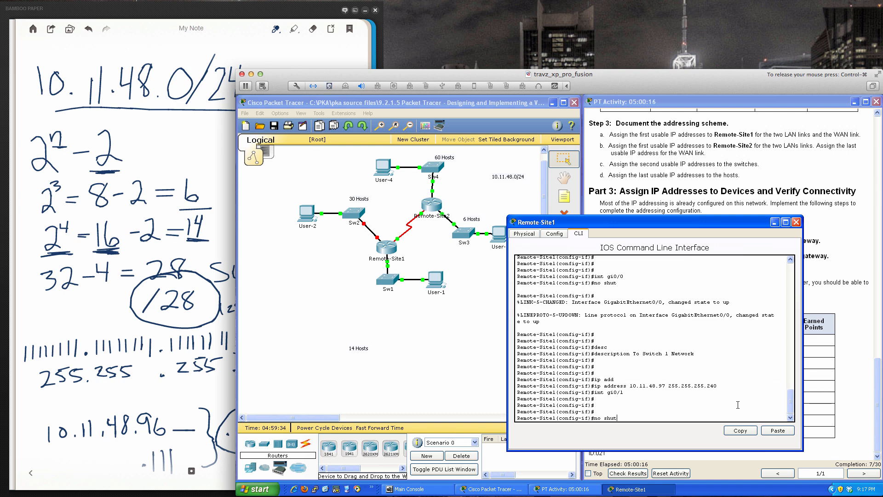
key("Return")
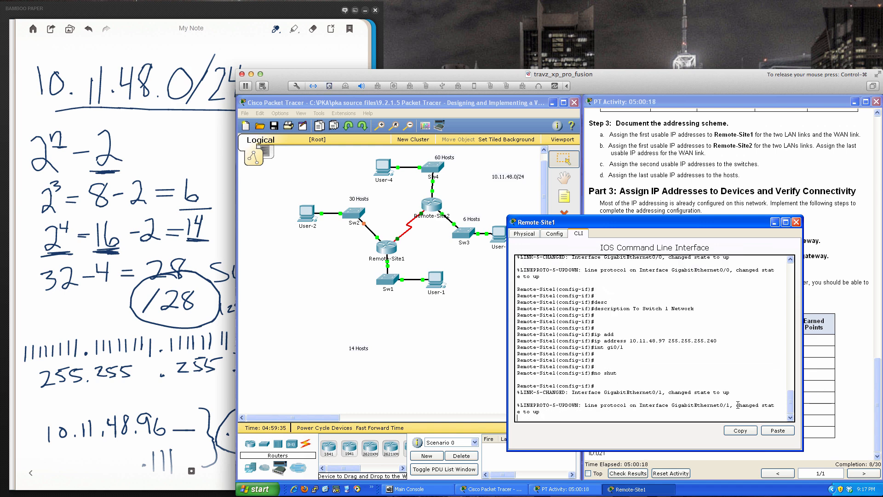
key("Return")
key("Return")
key("Return")
key("Return")
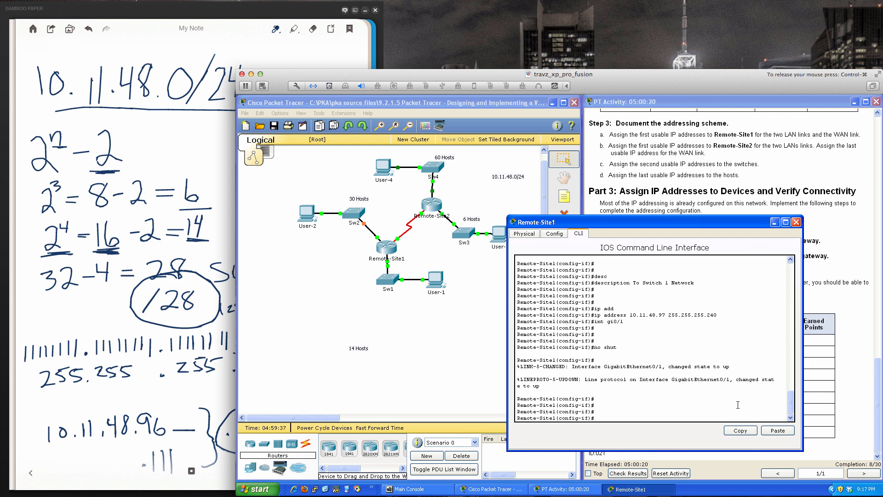
- Set the description of Remote-Site1's gi0/1 interface to "To Switch 2 Network"
type("desc")
key("Tab")
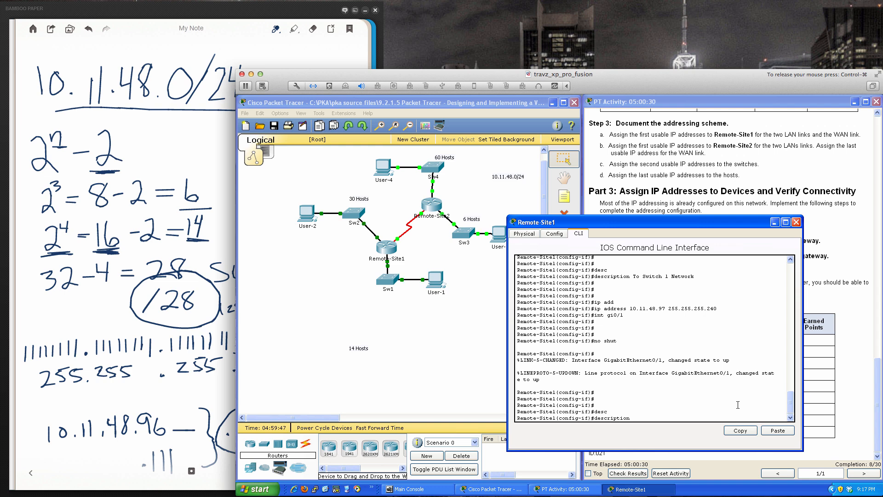
type("o Site 2 Network")
key("BackSpace")
key("BackSpace")
key("BackSpace")
key("BackSpace")
key("BackSpace")
key("BackSpace")
key("BackSpace")
key("BackSpace")
key("BackSpace")
key("BackSpace")
key("BackSpace")
key("BackSpace")
type("witch 2 Network")
key("Return")
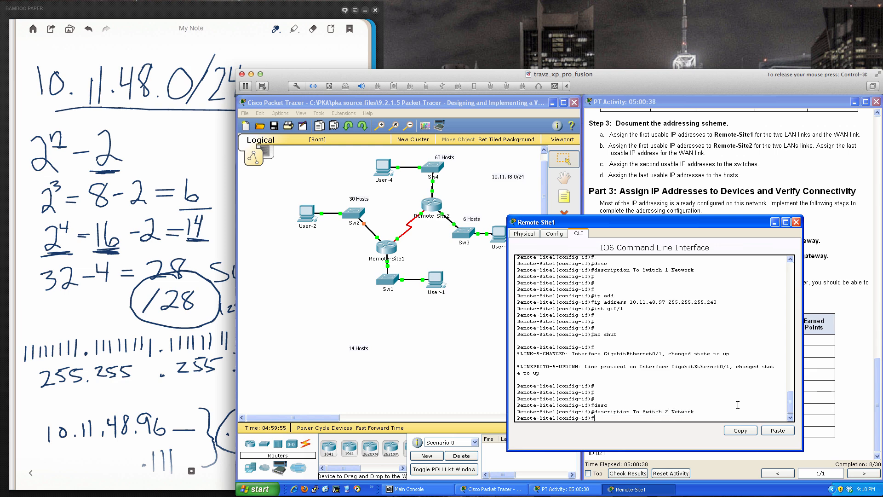
key("Return")
key("Return")
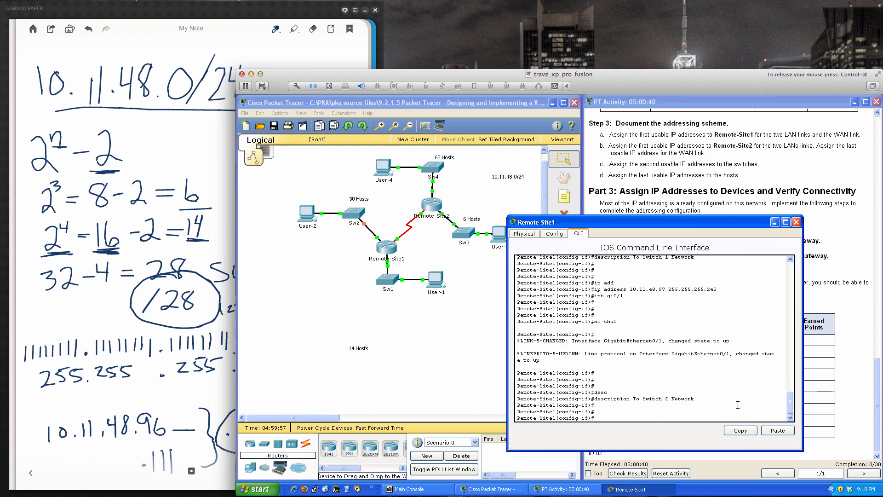
- Switch to the Bamboo Paper notes, turn to the SW#2 page and underline the first usable address .65
left_click(213, 385)
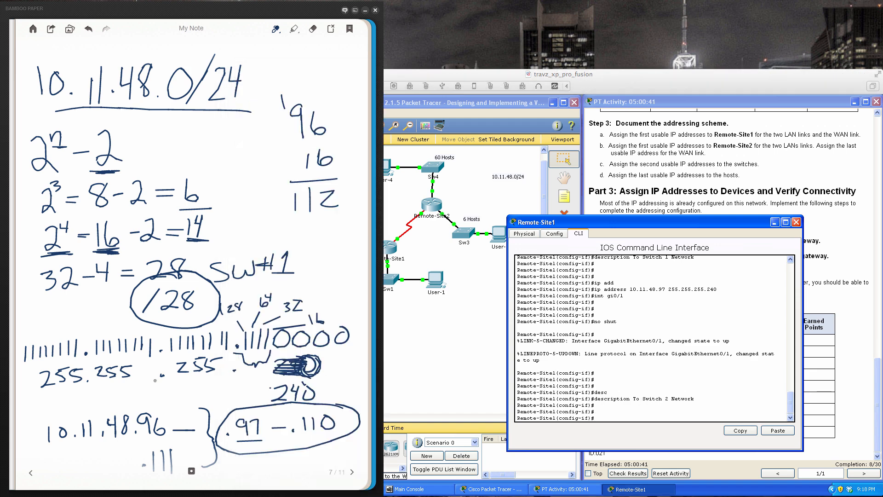
left_click(353, 472)
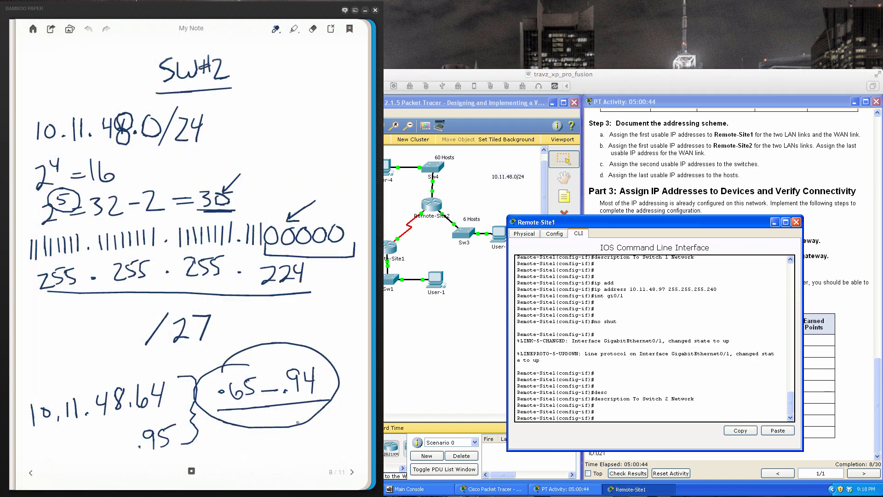
left_click_drag(229, 401, 257, 402)
- In Packet Tracer, assign IP address 10.11.48.65 with mask 255.255.255.224 to Remote-Site1's gi0/1 interface, checking the mask against the SW#2 notes
left_click(694, 390)
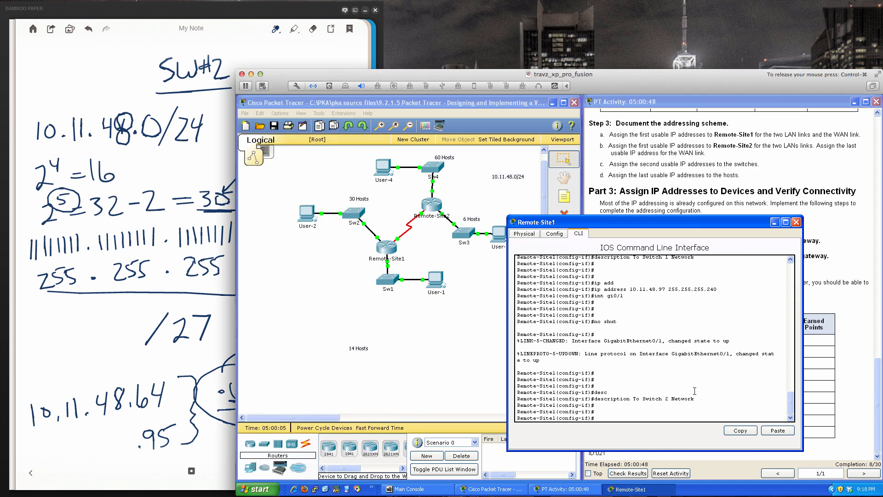
type("ip addre")
key("Tab")
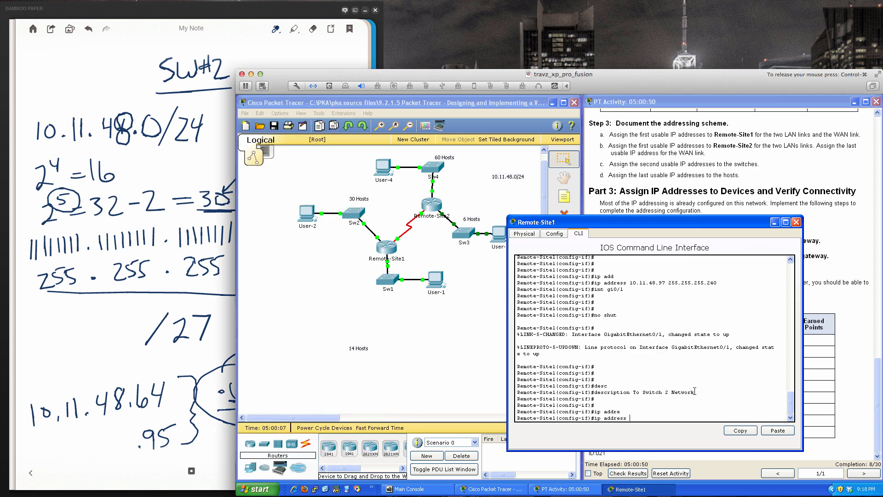
type("10.11.48.65 255.255.255.")
left_click(212, 325)
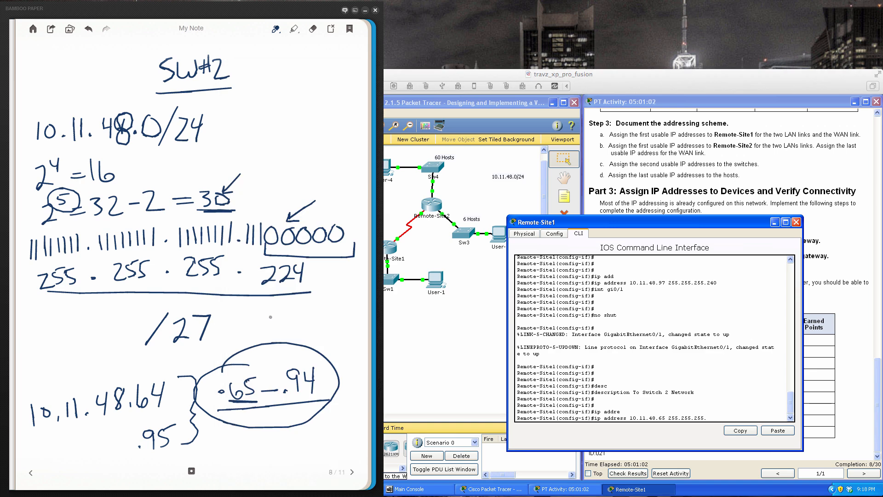
left_click(754, 404)
type(".")
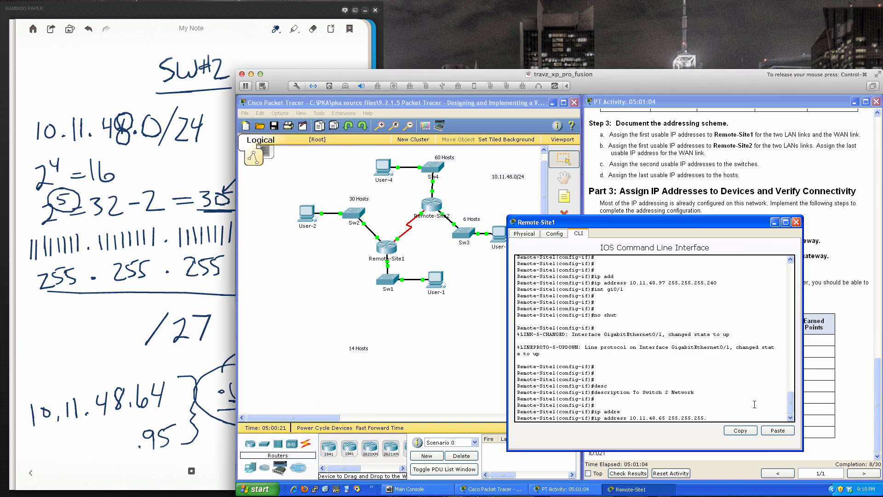
type("224")
key("Return")
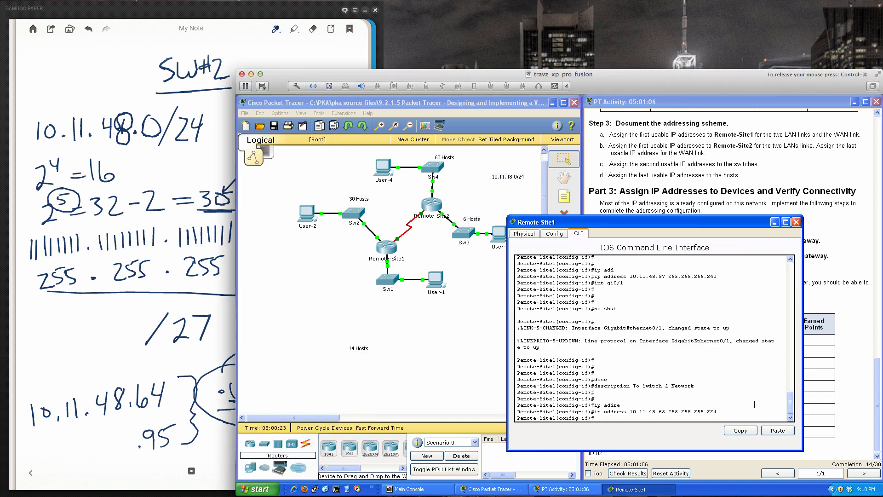
- End configuration mode on Remote-Site1, save the configuration with wri mem, and close the router's window
type("end")
key("Return")
key("Return")
key("Return")
key("Return")
key("Return")
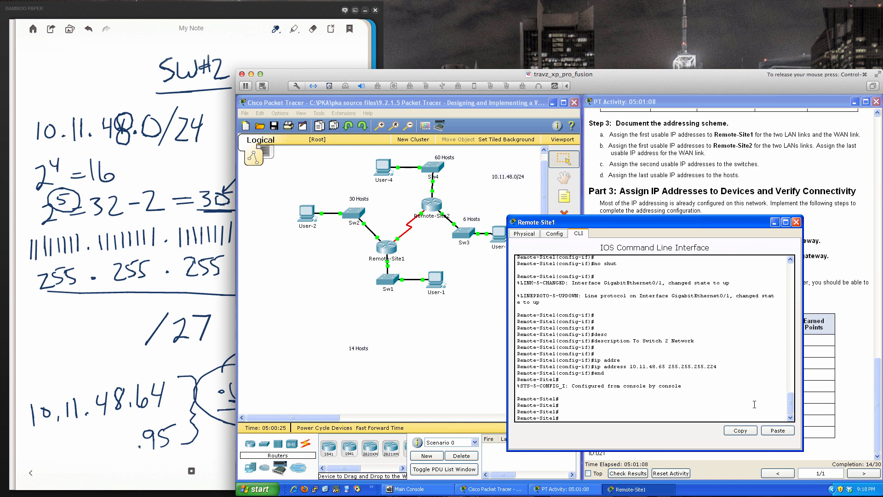
type("wri mem")
key("Return")
key("Return")
key("Return")
key("Return")
key("Return")
key("Return")
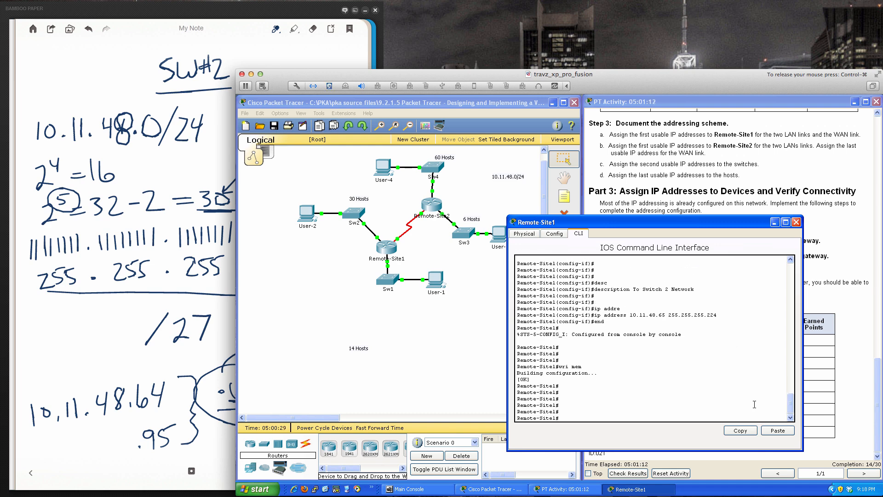
left_click(796, 222)
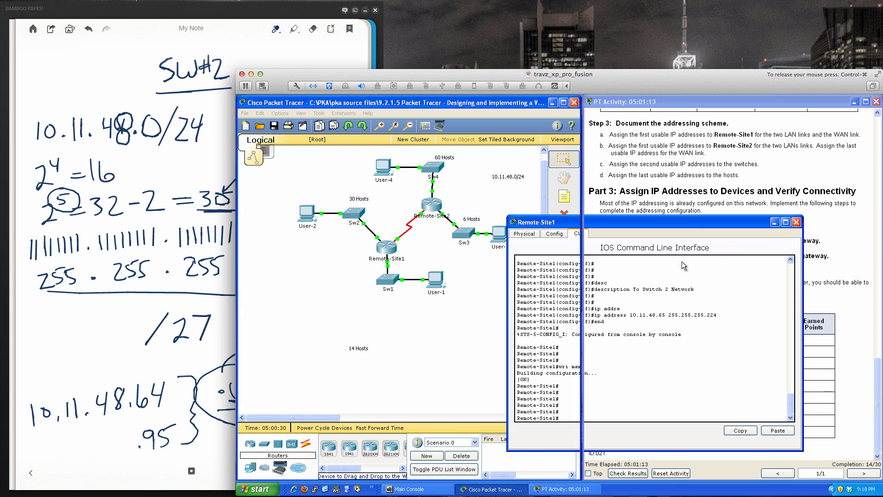
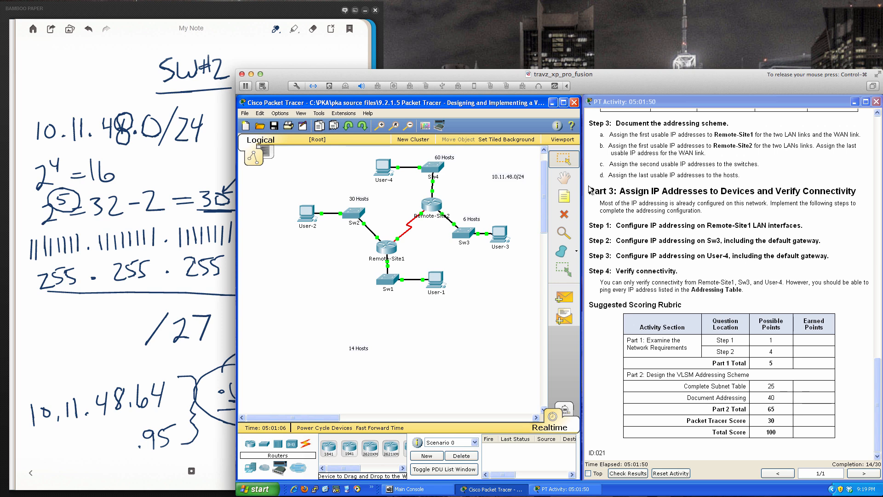
- Open Sw3's command line and enter global configuration mode
left_click(469, 234)
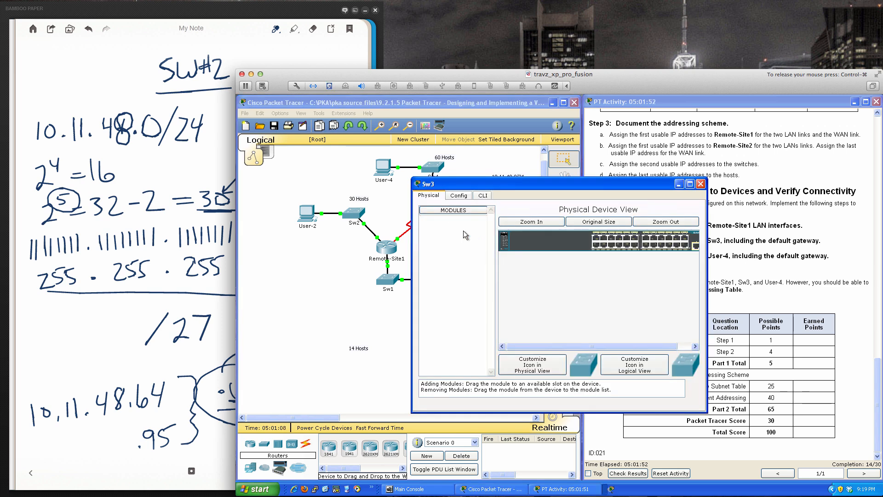
left_click_drag(559, 184, 456, 230)
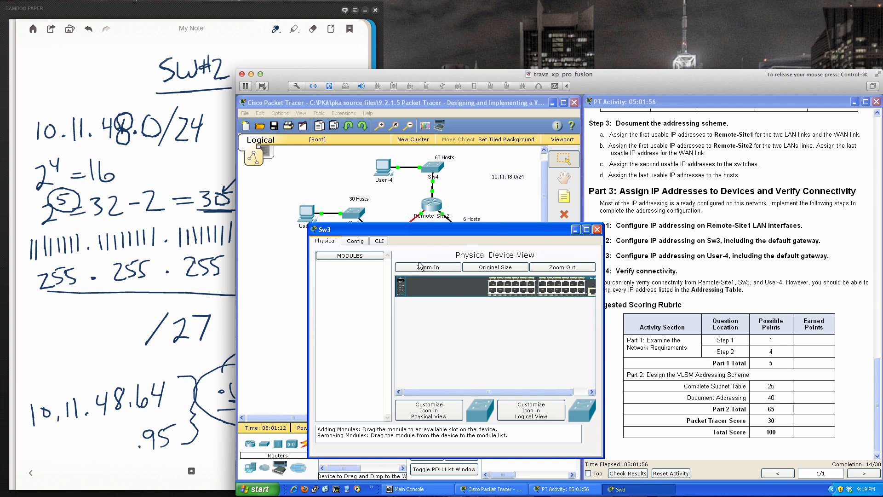
left_click(380, 241)
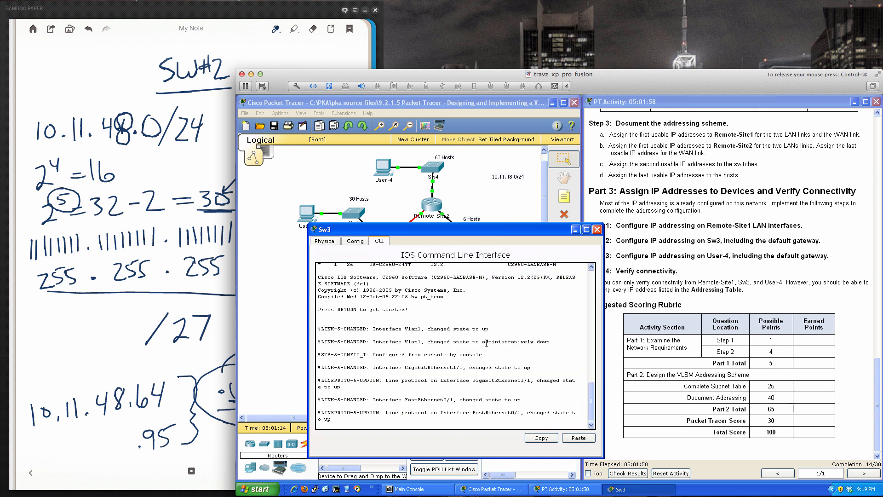
key("Return")
key("Return")
key("Return")
type("en")
key("Return")
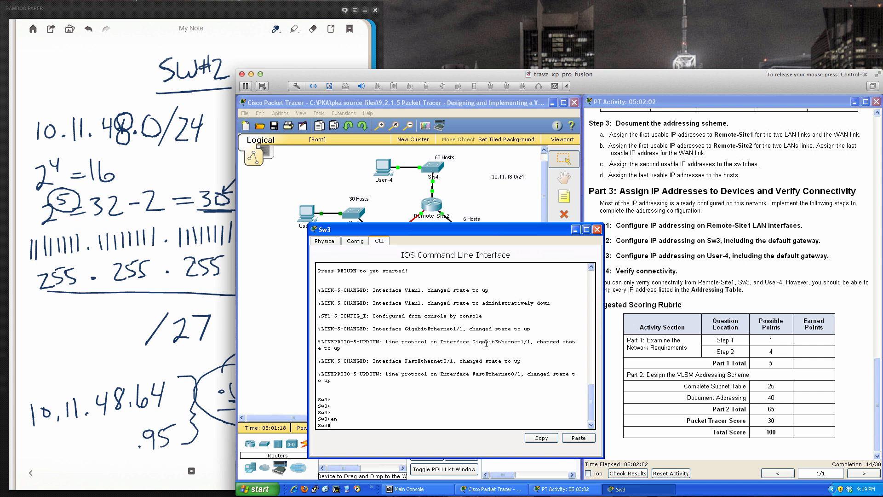
type("conf t")
key("Return")
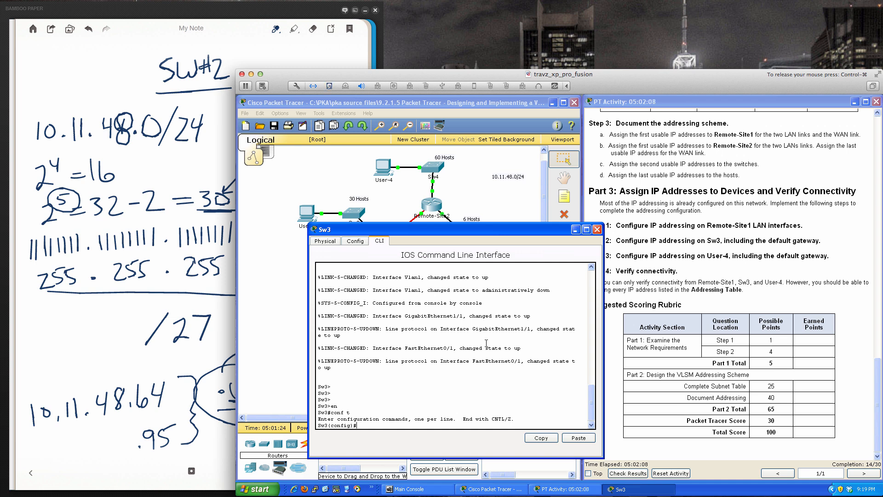
- Display Sw3's running configuration from configuration mode with do sh run and page through to its end
type("sh run")
key("Return")
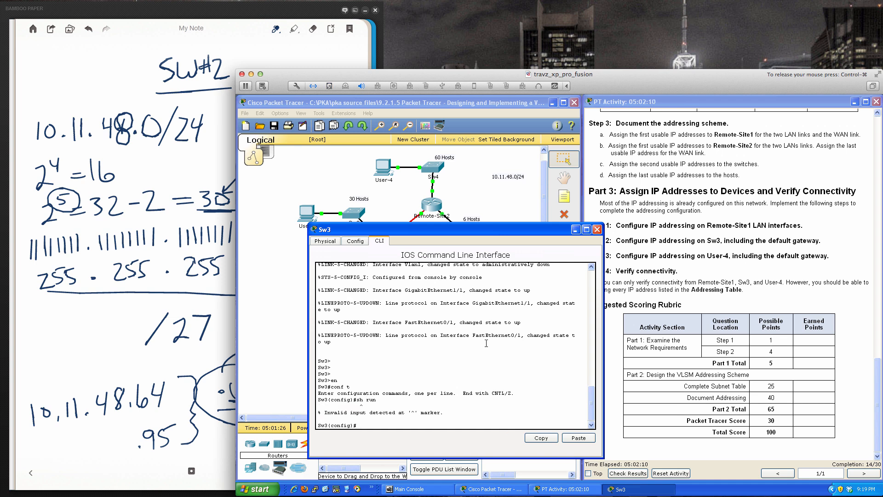
type("do sh run")
key("Return")
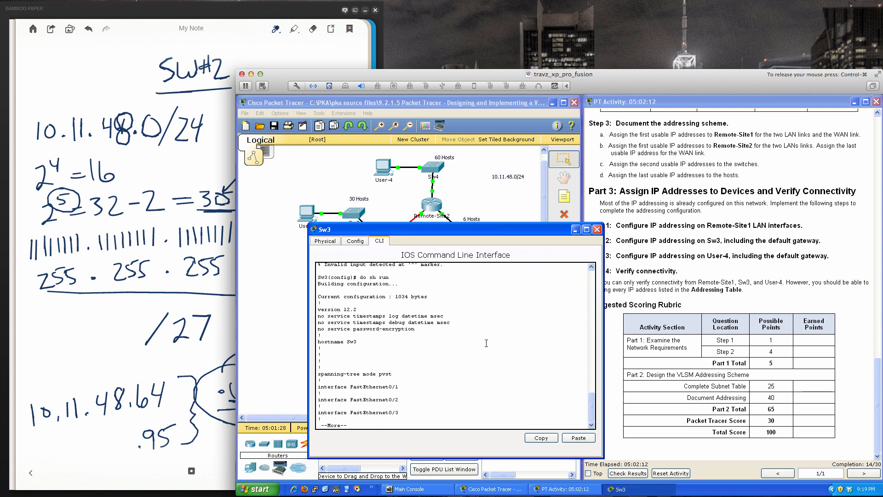
key("space")
key("space")
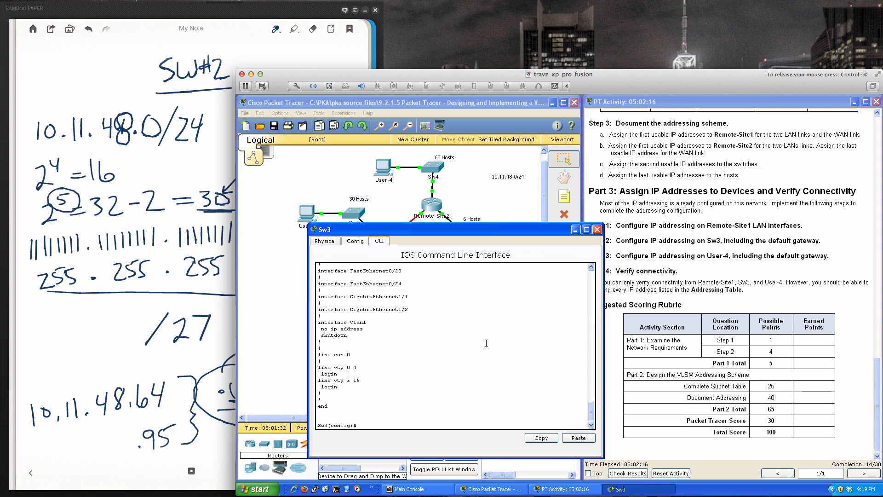
- Enable Sw3's VLAN 1 interface with no shut
type("int vlan 1")
key("Return")
type("no shut")
key("Return")
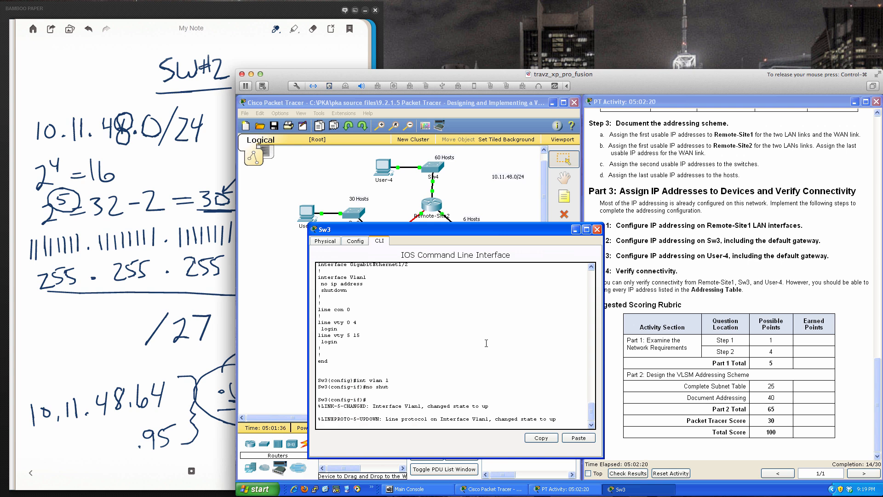
key("Return")
key("Return")
key("Return")
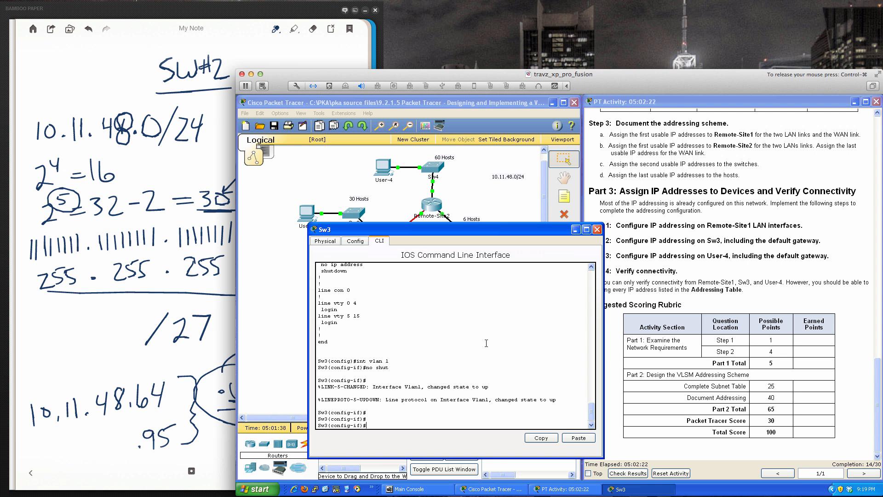
- Start the ip address command on Sw3's VLAN 1 interface, and switch to the Bamboo Paper notes to show the SW#3 page
type("ip add")
key("Tab")
left_click(162, 362)
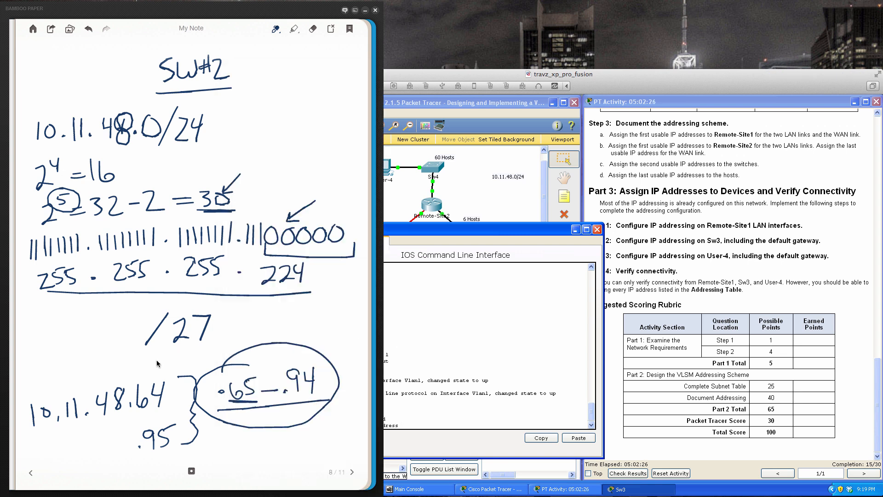
left_click(351, 473)
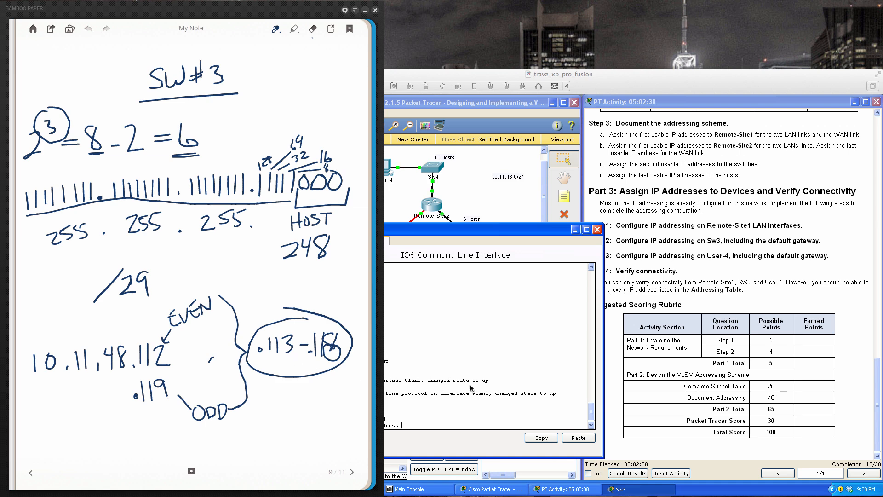
- In Packet Tracer, assign IP address 10.11.48.114 with mask 255.255.255.248 to Sw3's VLAN 1 interface, checking the mask against the SW#3 notes
left_click(480, 405)
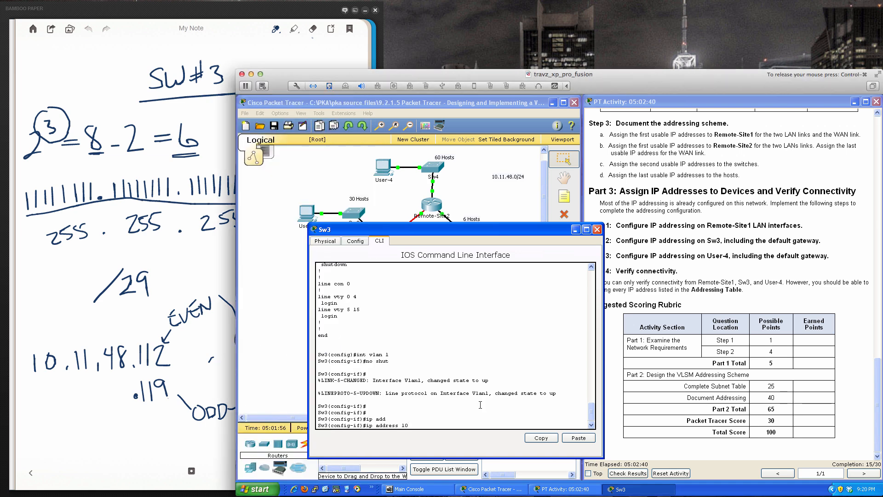
type(".11.48.114 255.255.255.")
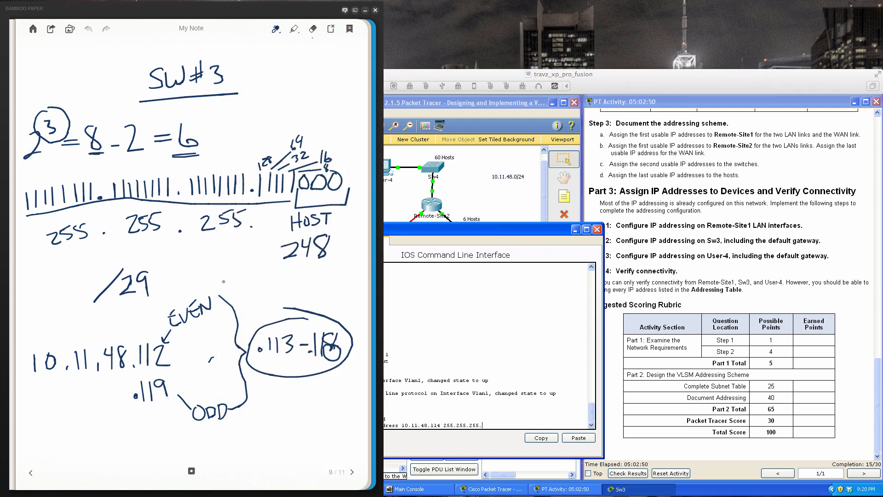
type("248")
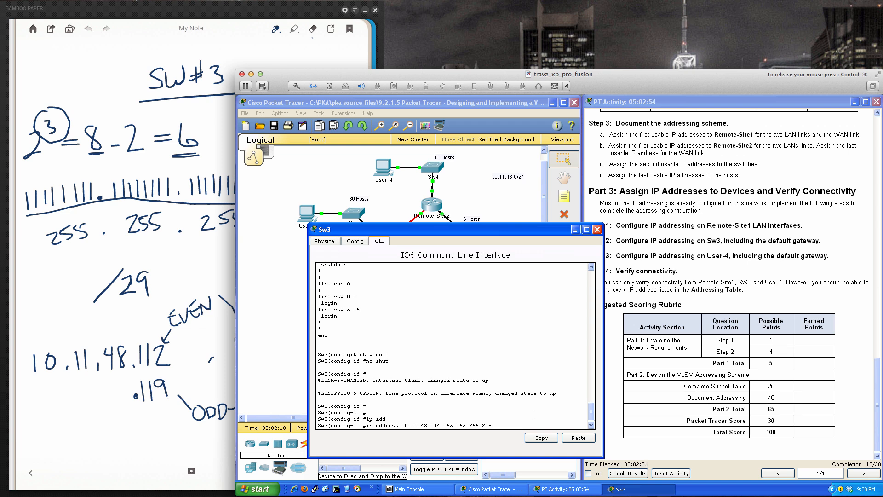
key("Return")
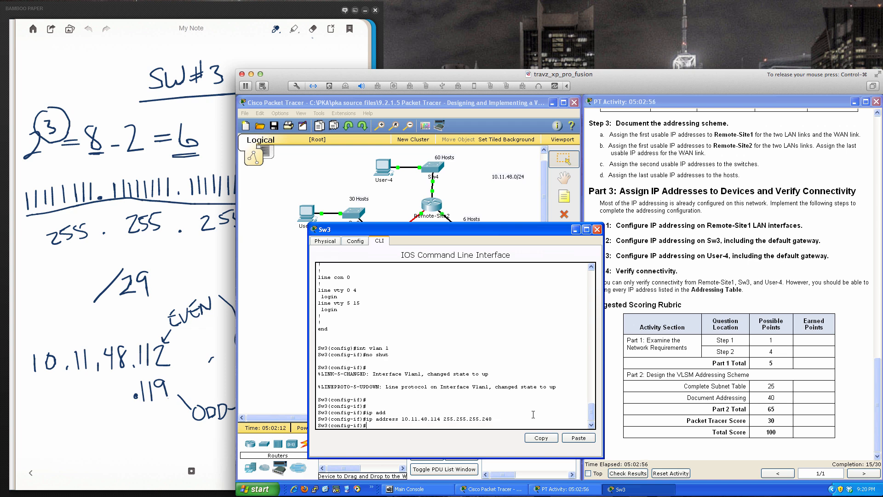
- Set the description of Sw3's VLAN 1 interface to "Switch Management IP Address VLAN 1"
type("desc")
key("Tab")
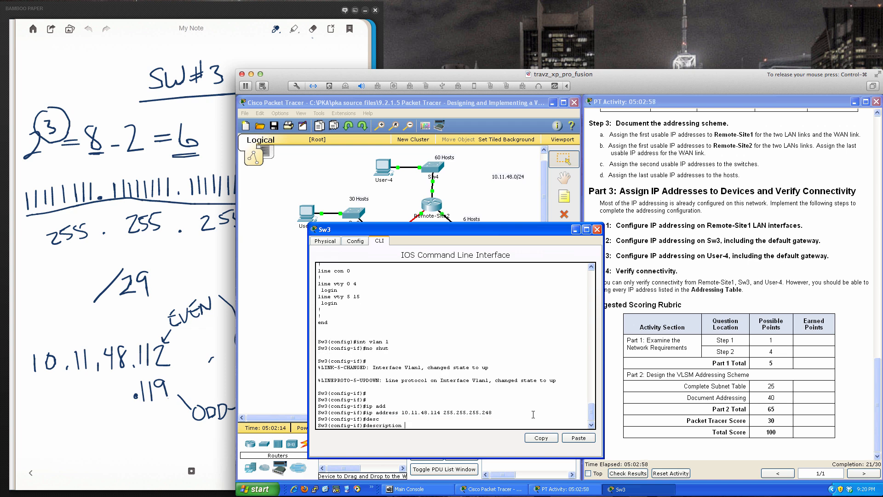
type("Switch Management IP Address VLAN 1")
key("Return")
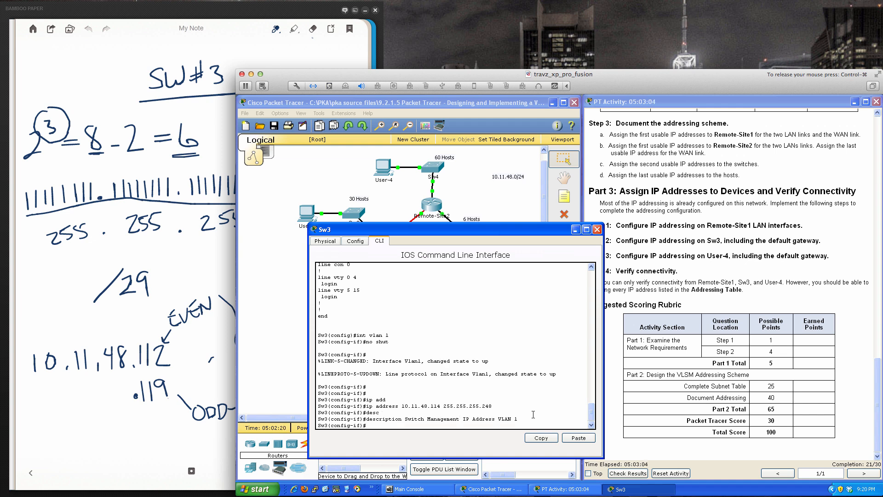
key("Return")
- Leave the VLAN 1 interface mode and set Sw3's default gateway to 10.11.48.113
type("exit")
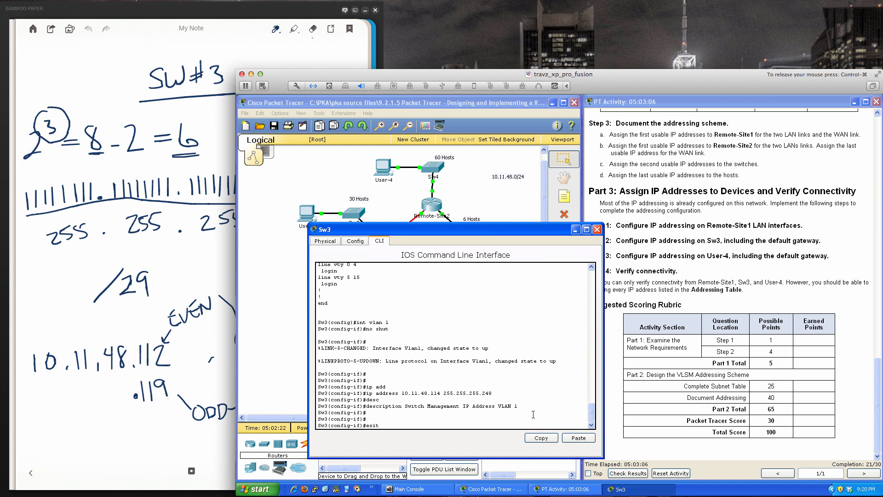
key("Return")
key("Return")
key("Return")
key("Return")
type("ip def")
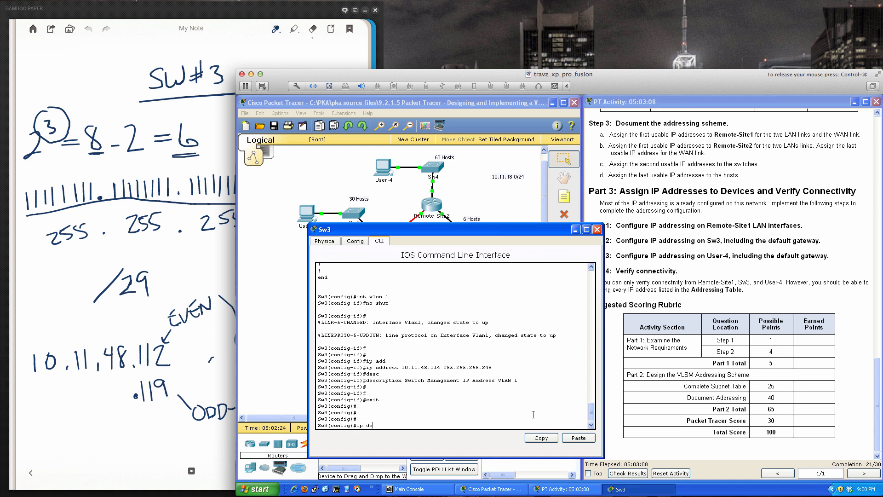
key("Tab")
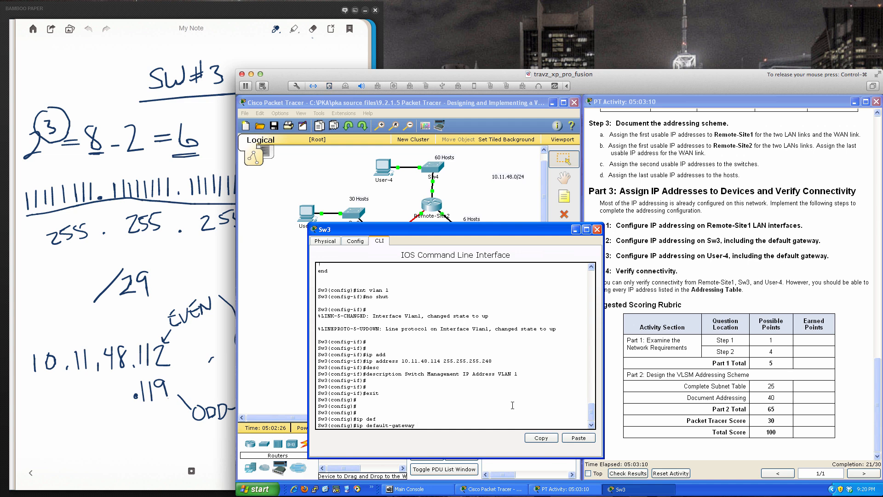
left_click_drag(472, 228, 464, 237)
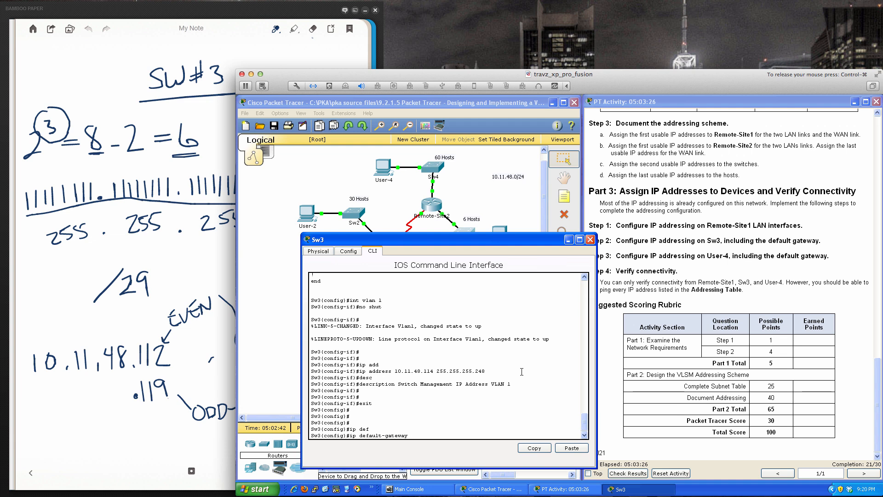
type("10.11.48.113")
key("Return")
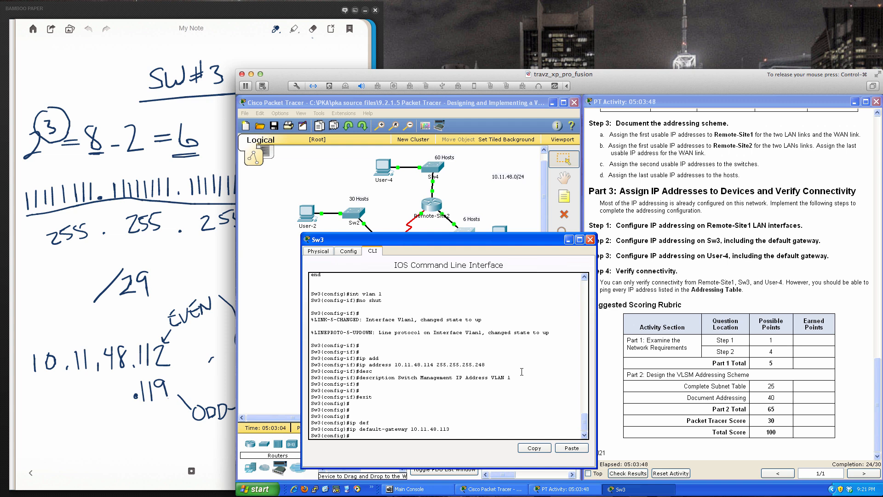
- End configuration mode on Sw3, save the configuration with wri mem, and close the switch's window
type("end")
key("Return")
key("Return")
key("Return")
key("Return")
type("wri mem")
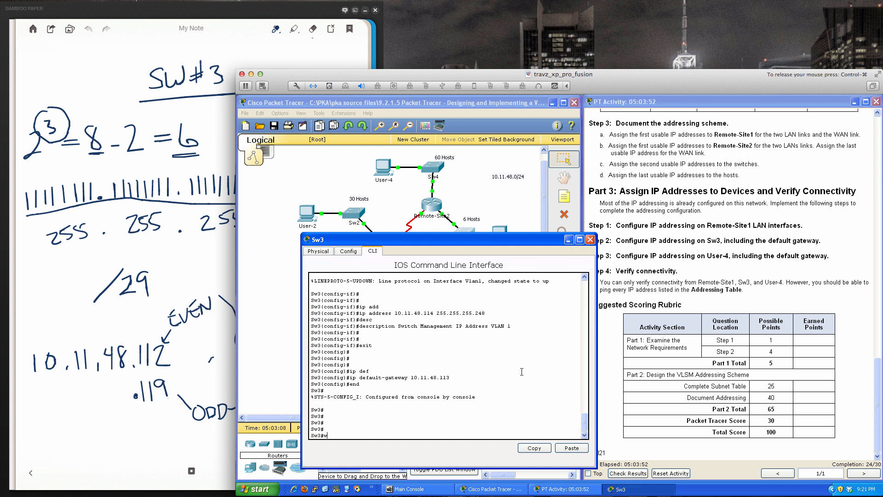
key("Return")
key("Return")
key("Return")
key("Return")
key("Return")
key("Return")
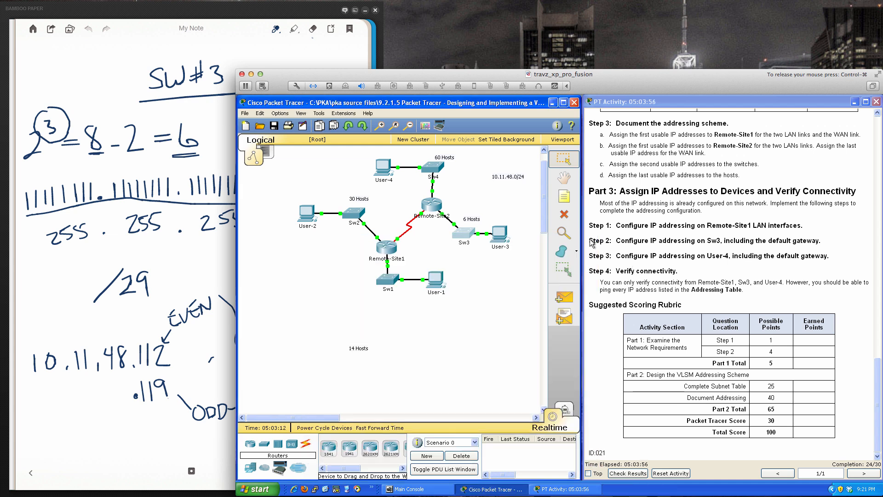
left_click(590, 240)
- Open User-4's device window, and switch to the Bamboo Paper notes to show the SW#4 page
left_click(385, 171)
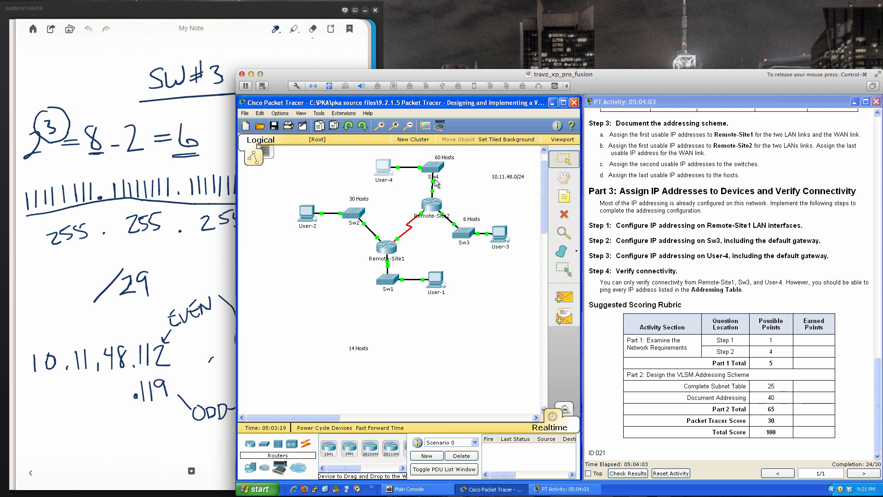
left_click(385, 169)
left_click(200, 246)
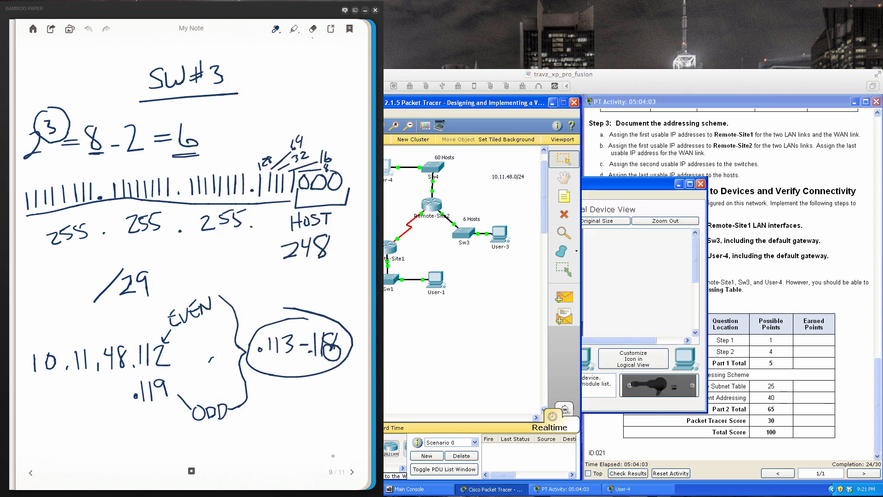
left_click(352, 472)
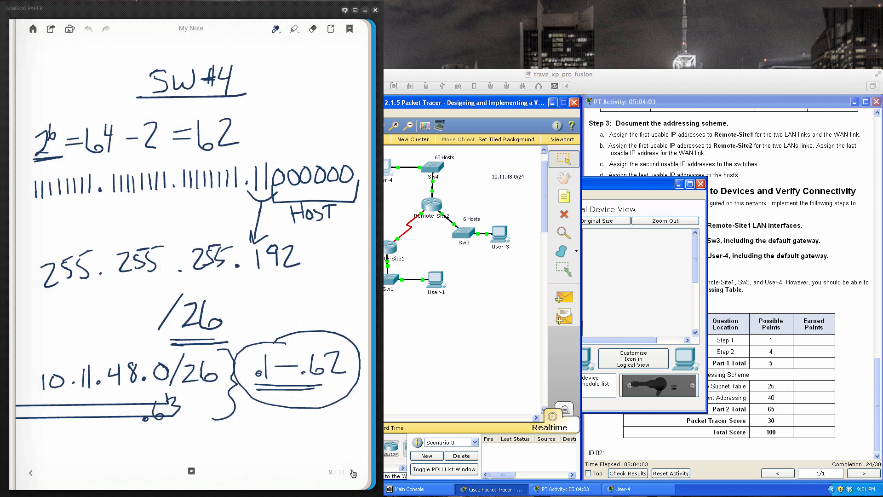
- Return to Packet Tracer, open User-4's IP Configuration, and move its window clear of the activity instructions
left_click(622, 185)
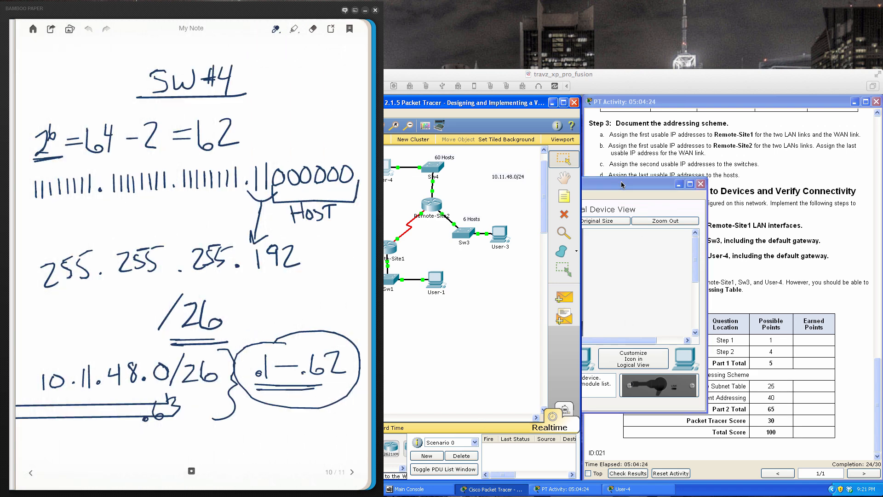
left_click(621, 185)
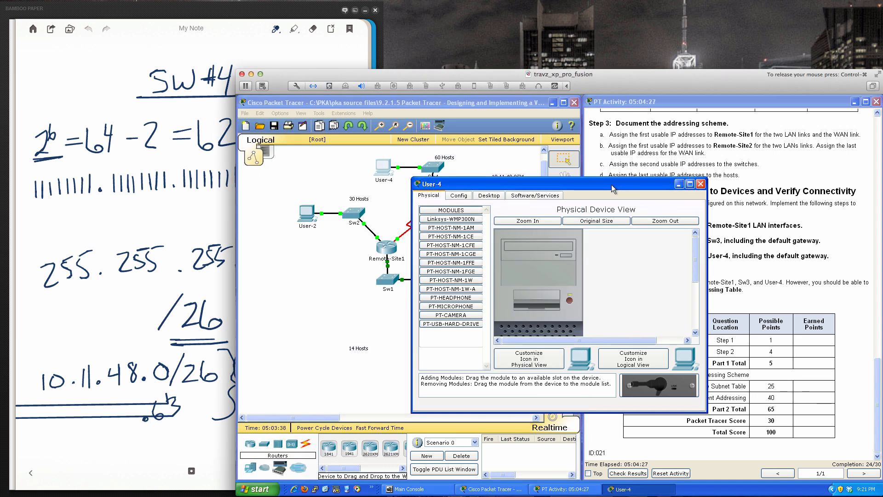
left_click(490, 195)
left_click(461, 233)
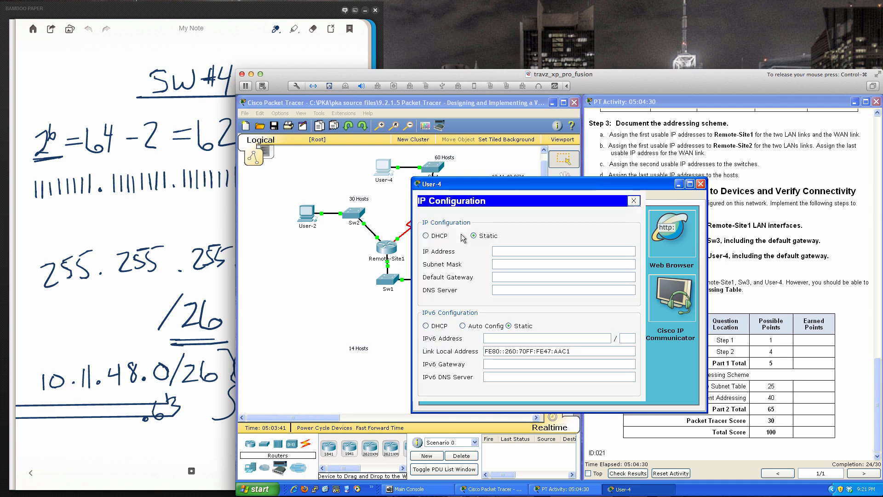
left_click(496, 250)
left_click_drag(557, 186, 479, 238)
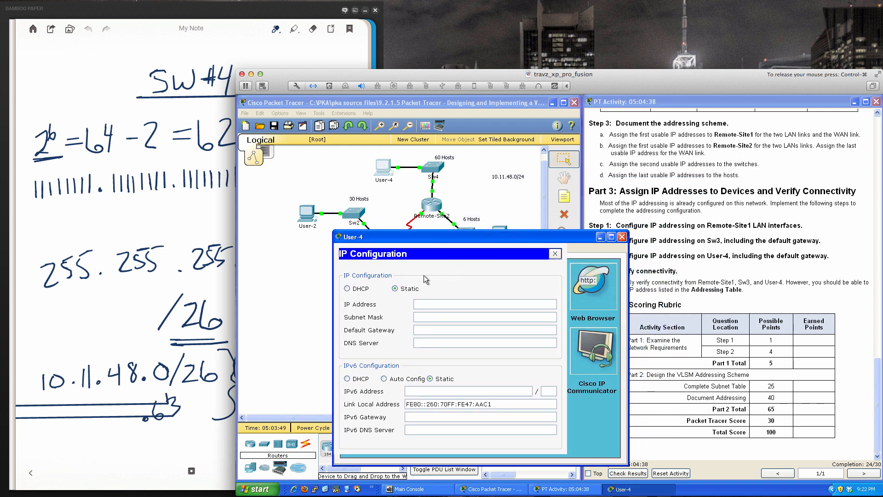
- Mark the last usable address .62 in the Bamboo Paper SW#4 notes, and set User-4's IP address to 10.11.48.62 in Packet Tracer
left_click(222, 307)
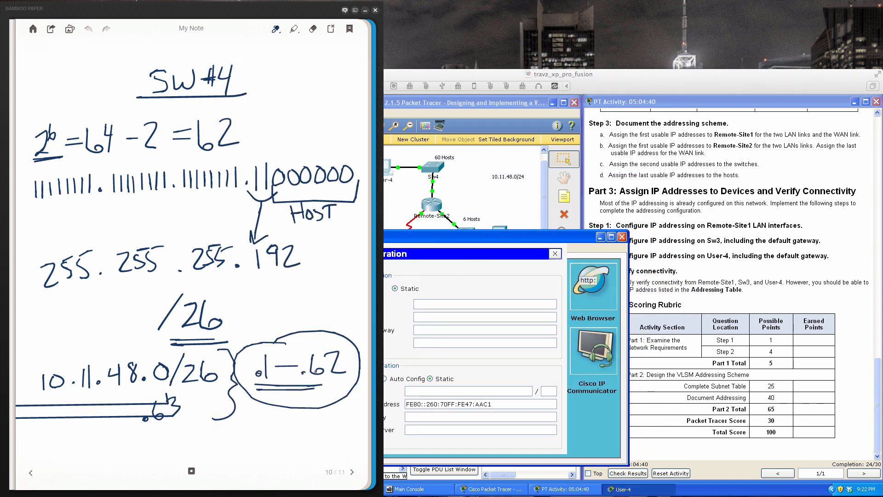
left_click_drag(313, 378, 335, 379)
left_click(427, 304)
type("10.11.48.")
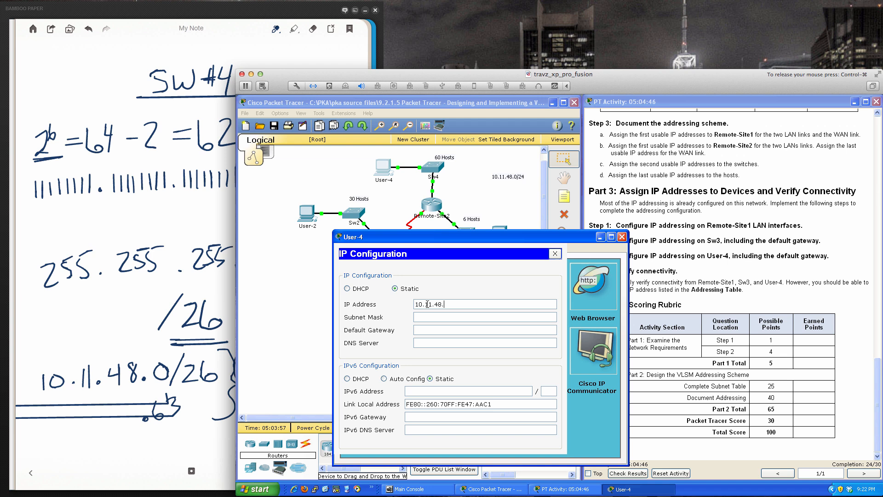
type("62")
key("Tab")
- Set User-4's subnet mask to 255.255.255.192 and default gateway to 10.11.48.1, and close IP Configuration
type("255.255.2")
type("55.")
type("192")
type("10")
type(".11.48.1")
left_click(555, 254)
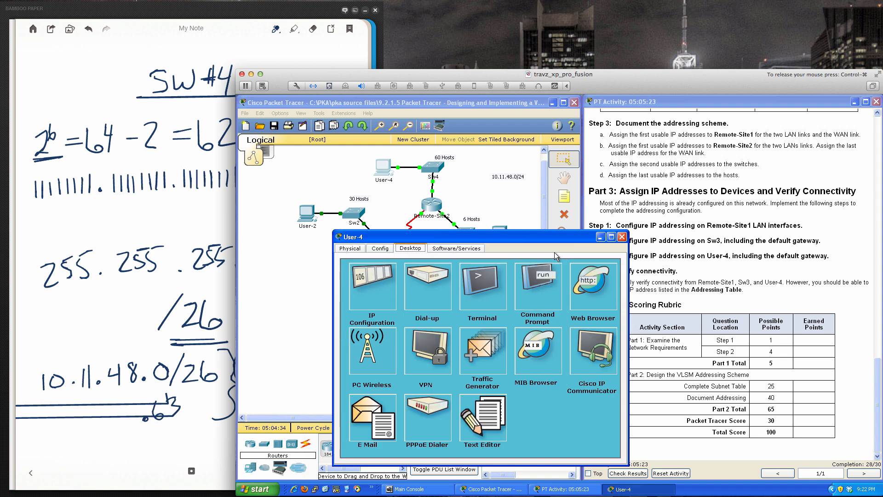
- Close User-4's device window, and try to open User-3's device window
left_click(621, 237)
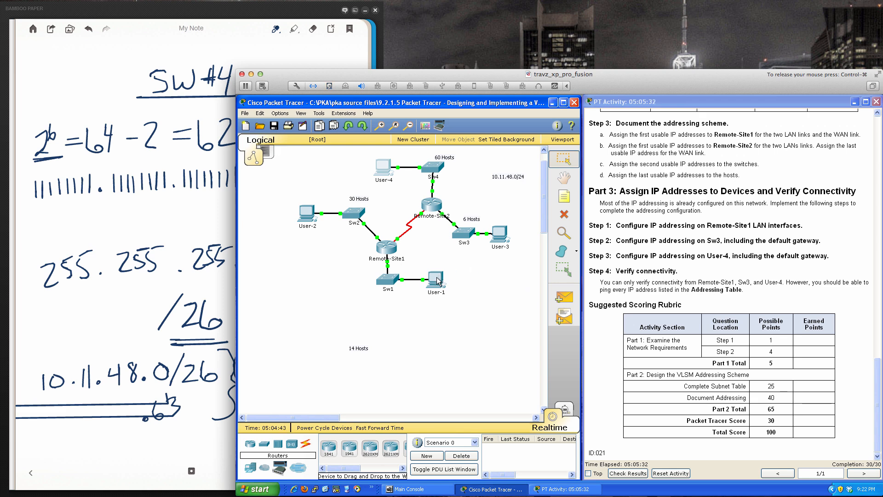
left_click(495, 235)
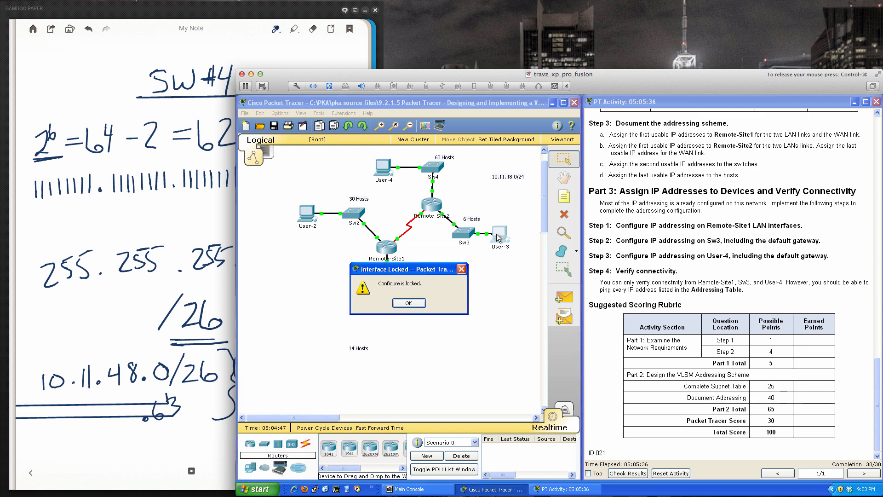
left_click(421, 302)
left_click(495, 237)
left_click(409, 307)
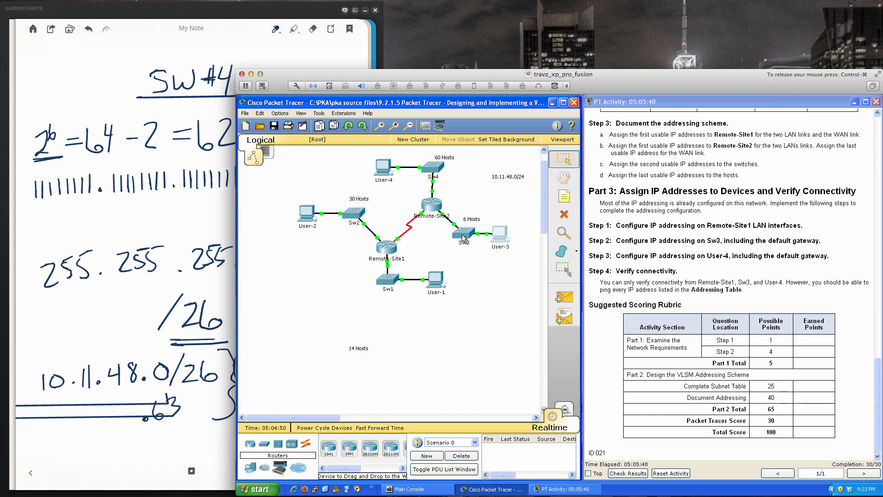
- Look briefly at Sw3's command line, and display Remote-Site1's running configuration through its interface addresses, keeping its window clear of the topology
left_click(462, 238)
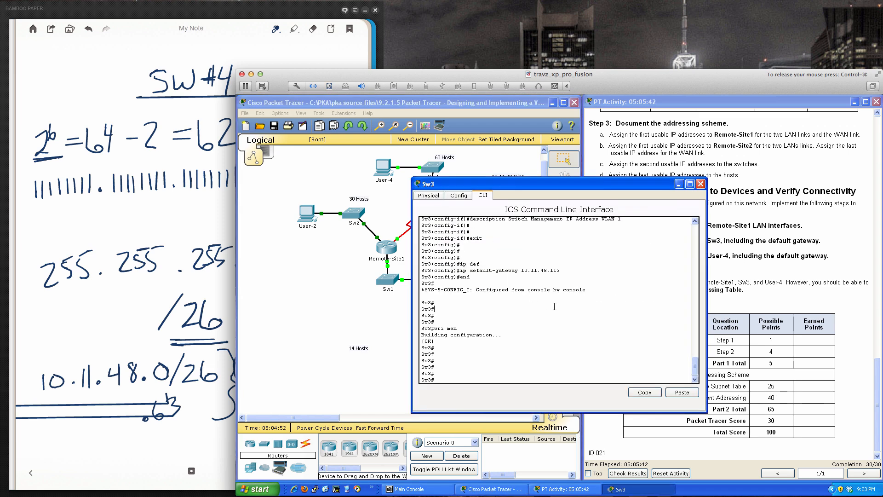
left_click(700, 184)
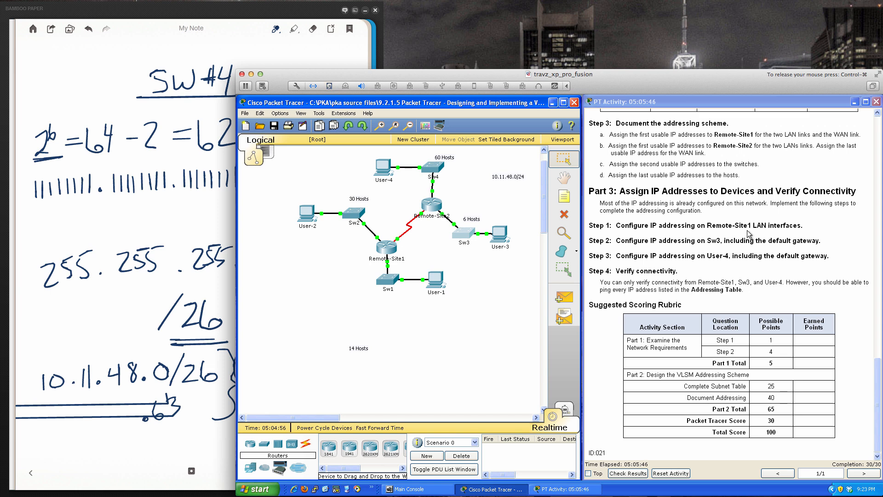
left_click(387, 249)
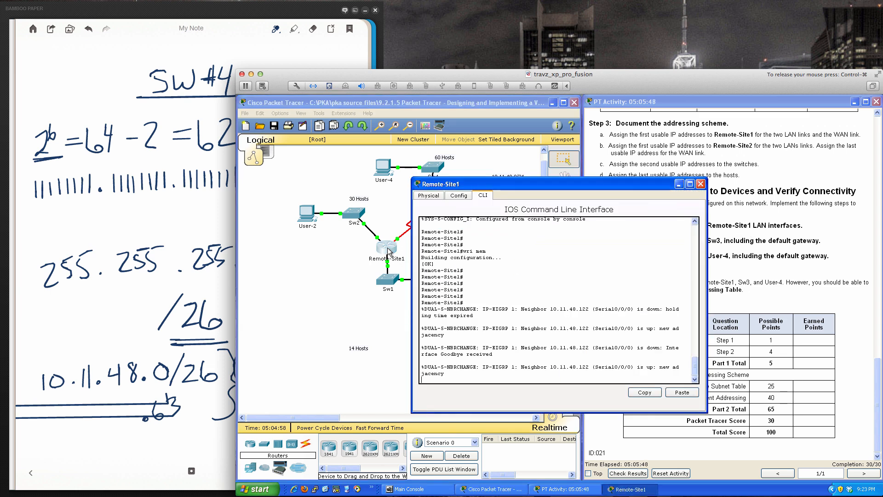
key("Return")
key("Return")
key("Return")
key("Return")
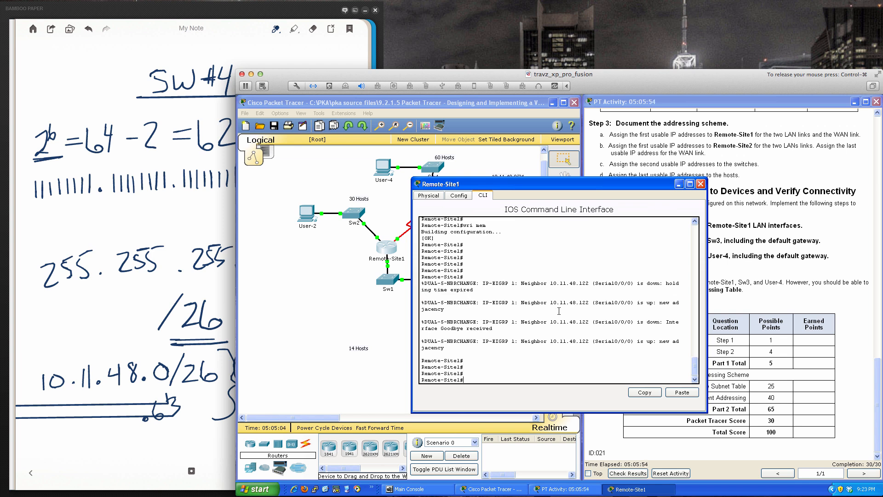
type("sh run")
key("Return")
key("space")
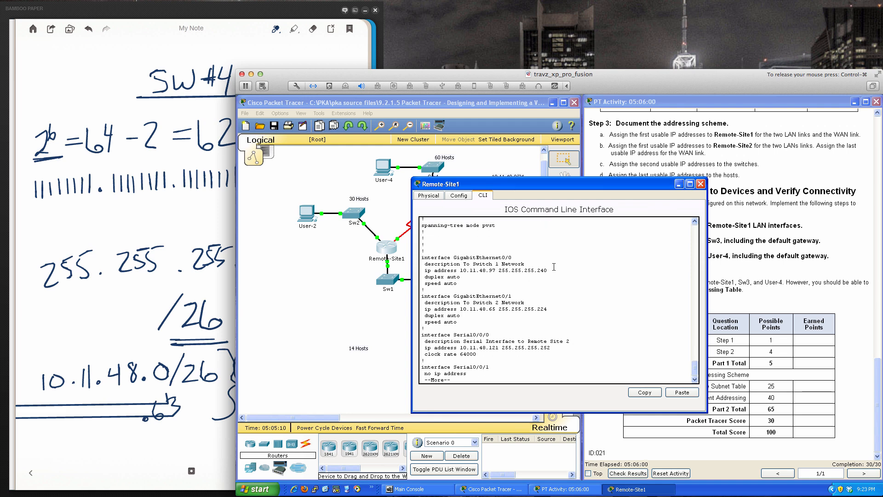
left_click_drag(529, 181, 611, 204)
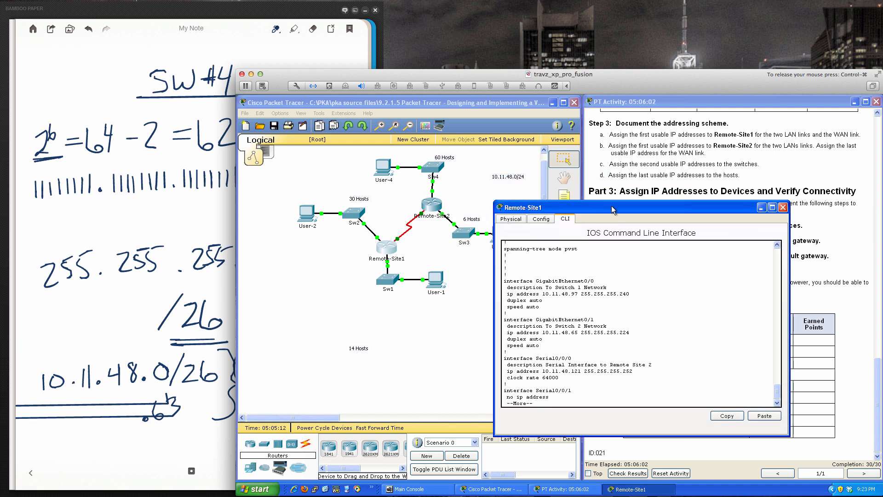
type("q")
type("pin")
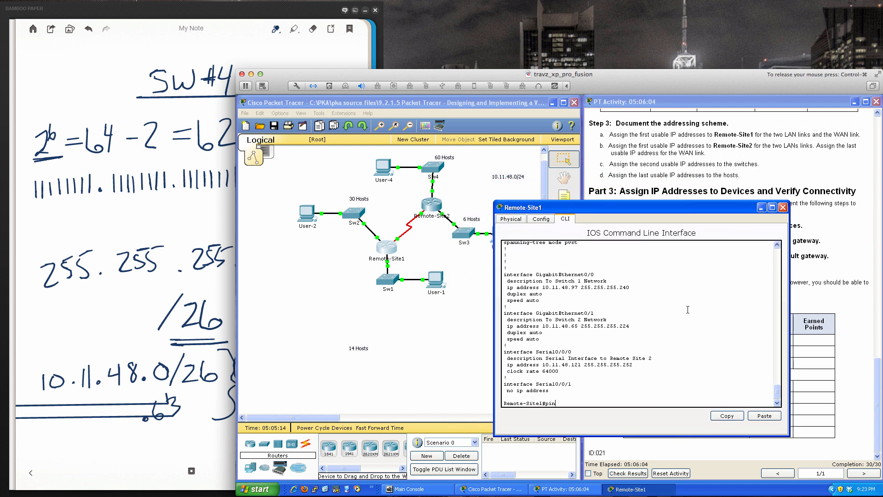
type("g 10.11.48.98")
- Ping 10.11.48.98 from Remote-Site1, and repeat the same ping once
key("Return")
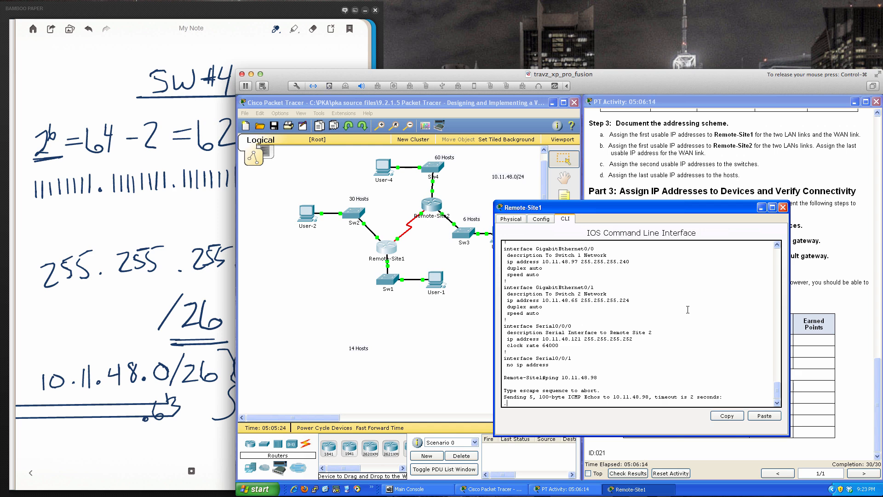
key("Up")
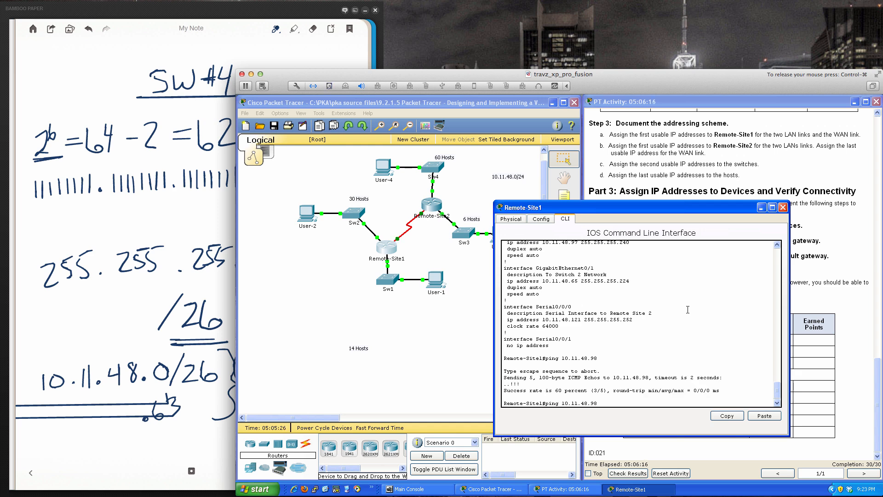
key("Return")
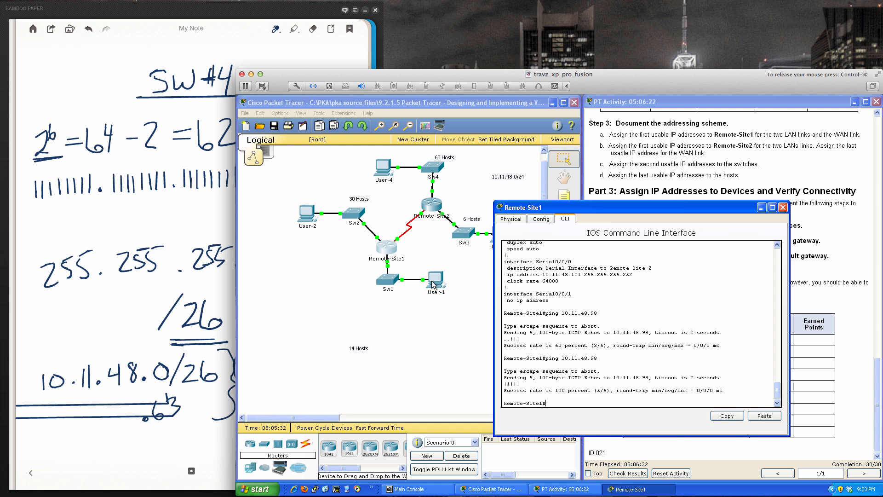
- Switch to the Bamboo Paper notes and go back to the SW#1 page with its usable address range
left_click(213, 445)
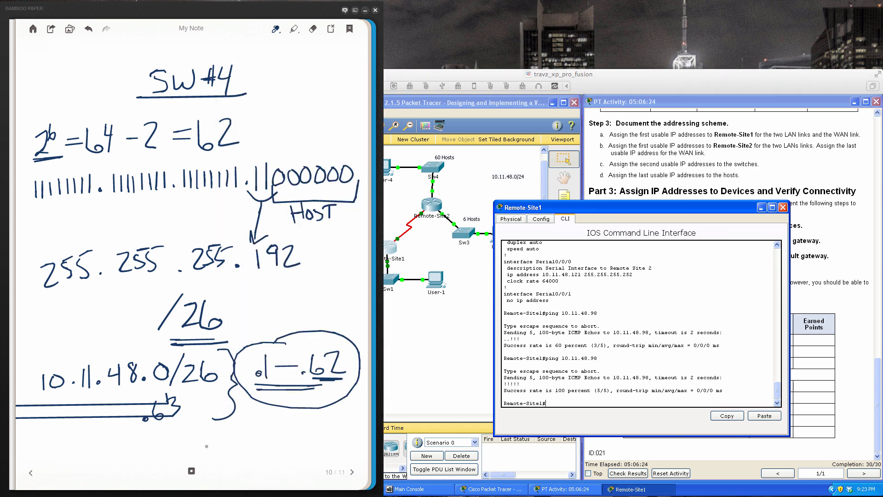
left_click(30, 473)
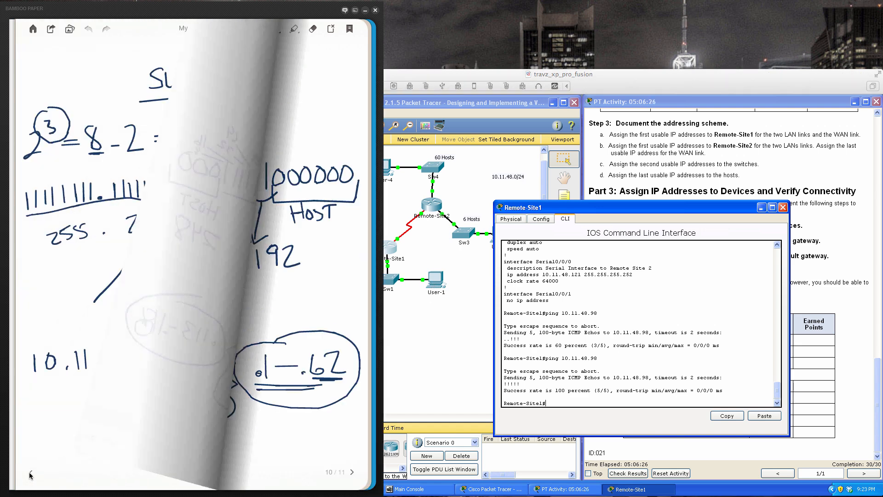
left_click(30, 474)
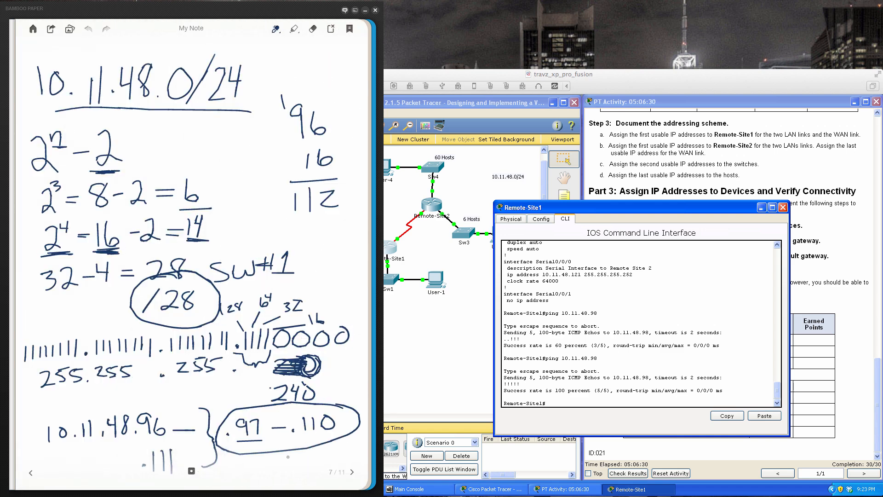
- Return to Packet Tracer and ping 10.11.48.110 from Remote-Site1 twice
left_click(678, 383)
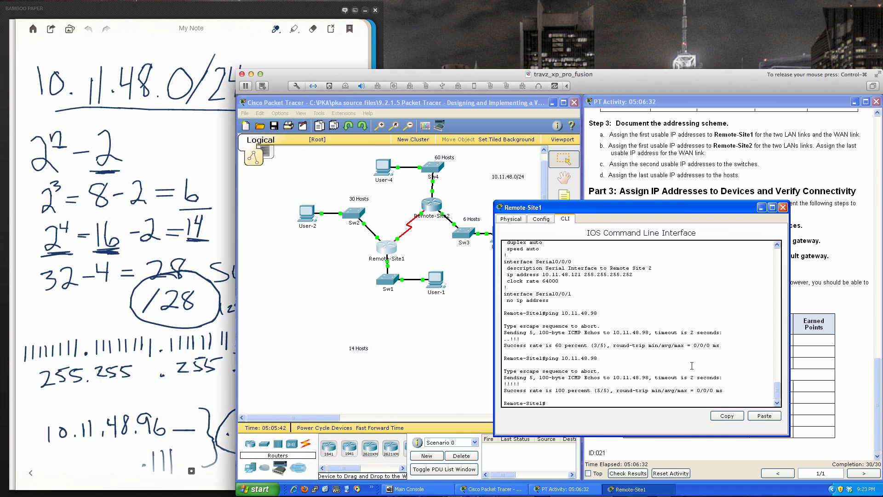
type("ping 10.11.48.110")
key("Return")
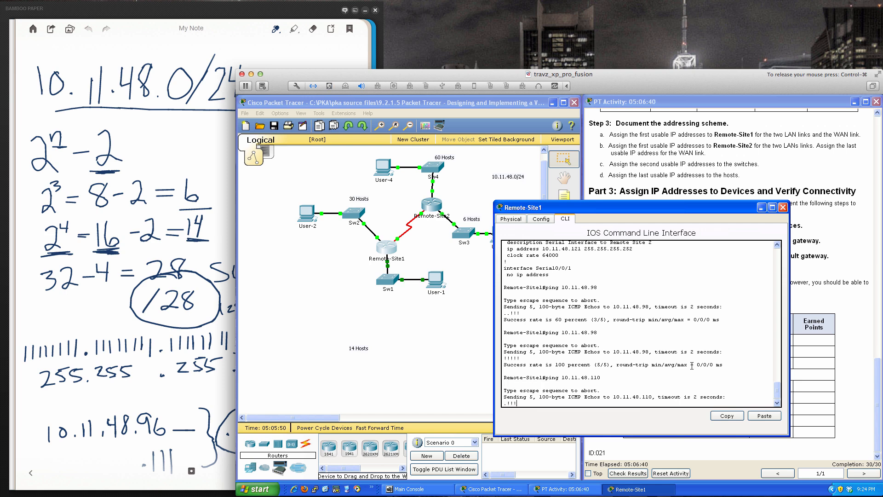
key("Up")
key("Return")
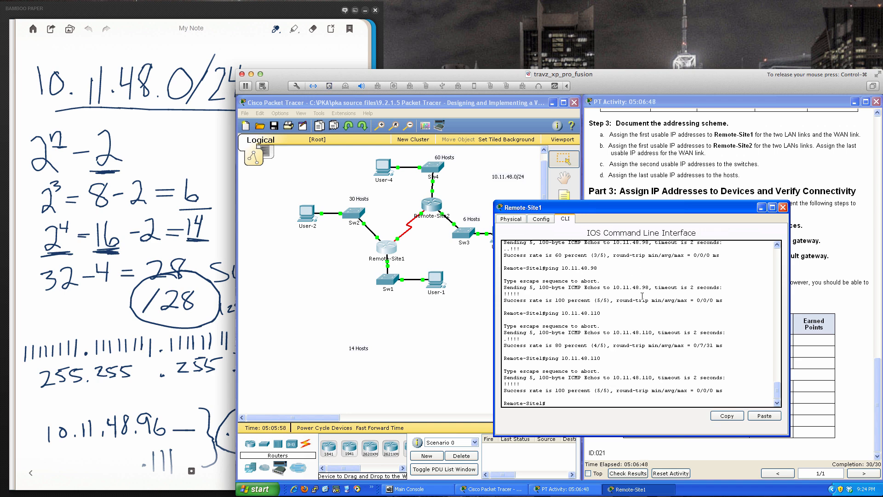
- Ping 10.11.48.122, the far end of the WAN link, from Remote-Site1
type("ping")
type("10.11.48.122")
key("Return")
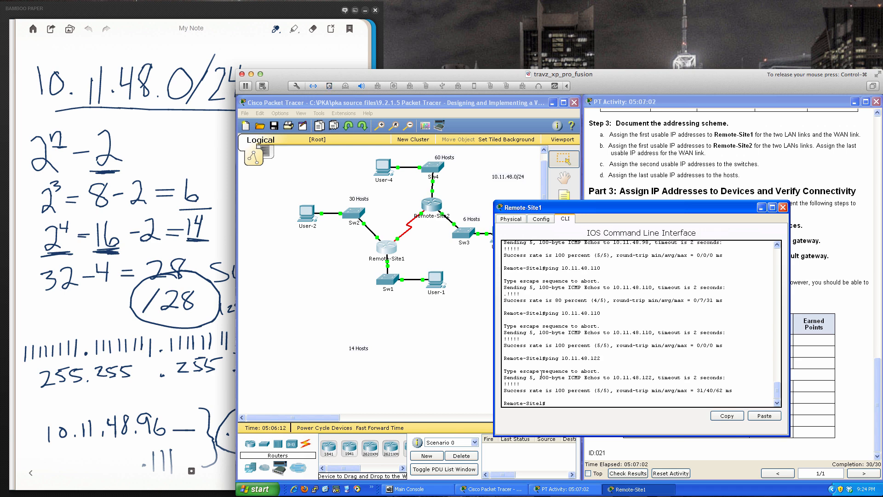
- List Remote-Site1's EIGRP neighbors with sh ip eigrp neighbors, and highlight the neighbor's address
type("sh ip eigrp ne")
key("Tab")
key("Return")
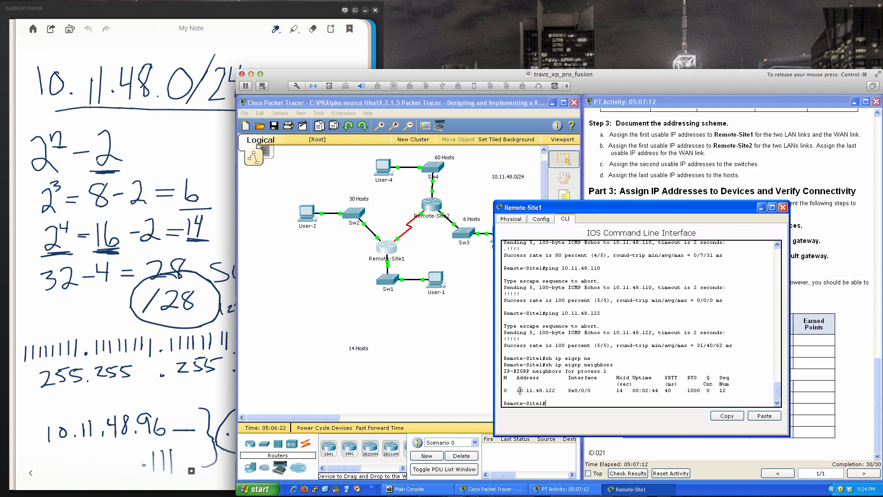
left_click_drag(516, 389, 557, 390)
left_click(741, 392)
- Show the SW#2 page of the Bamboo Paper notes, and ping 10.11.48.66 from Remote-Site1 twice in Packet Tracer
left_click_drag(719, 208, 703, 240)
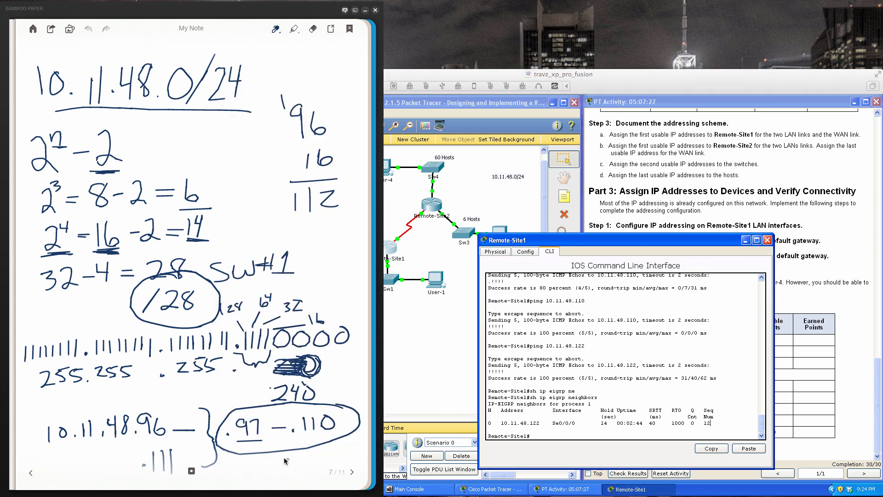
left_click(352, 472)
left_click(702, 395)
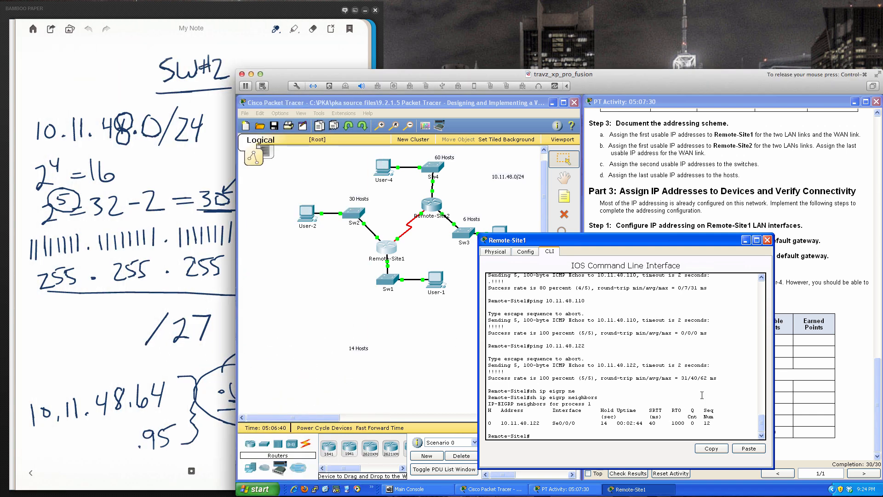
type("ping 10.11.48.66")
key("Return")
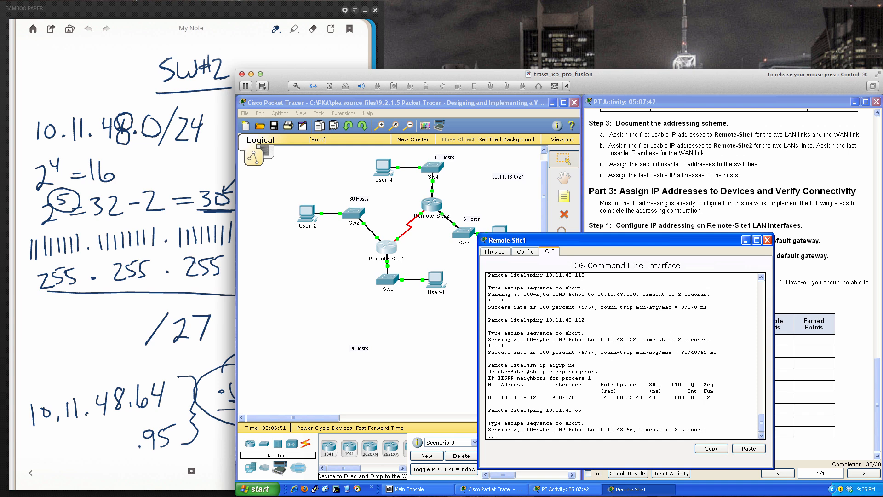
key("Up")
key("Return")
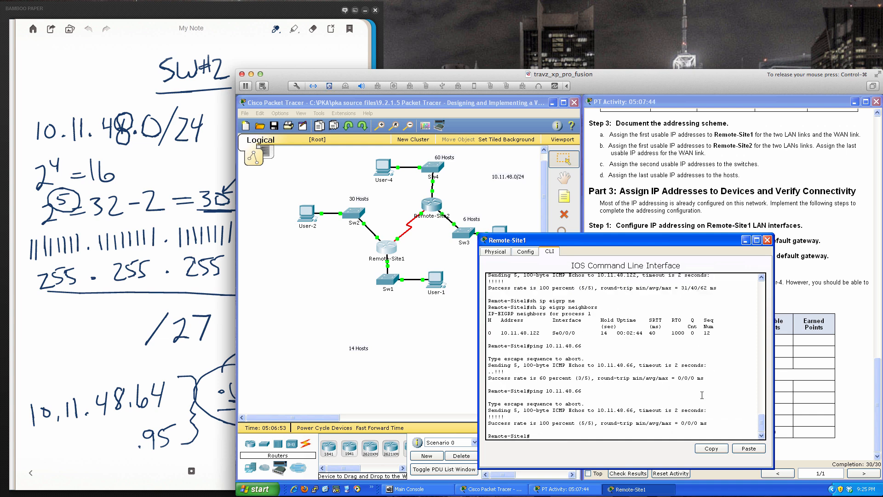
- Ping 10.11.48.94 from Remote-Site1, and close its device window
key("Return")
key("Return")
key("Return")
type("ping ")
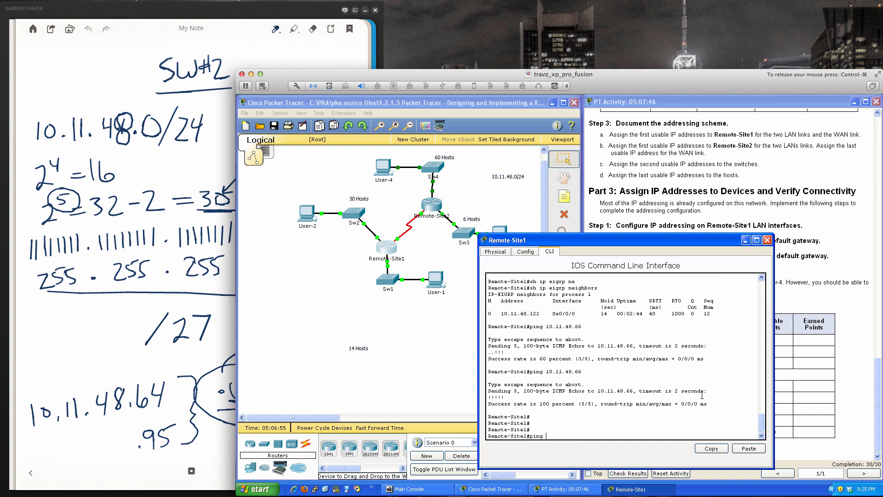
type("10.11.48.94")
key("Return")
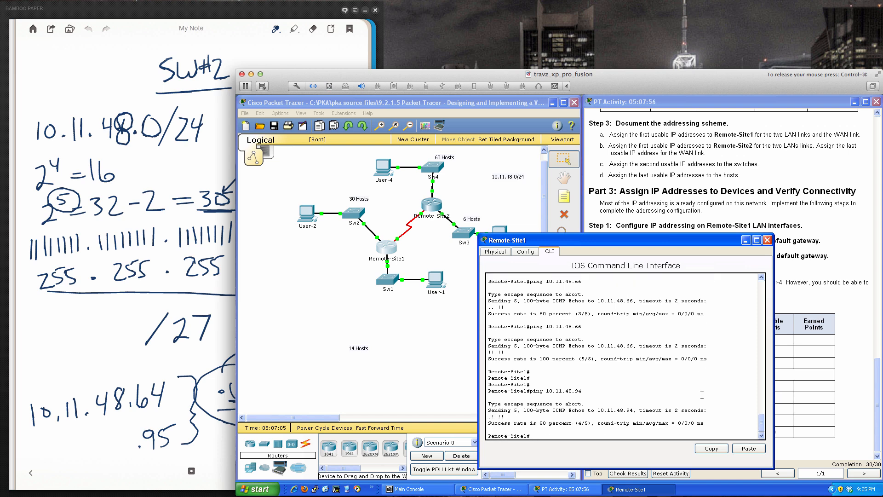
left_click(767, 241)
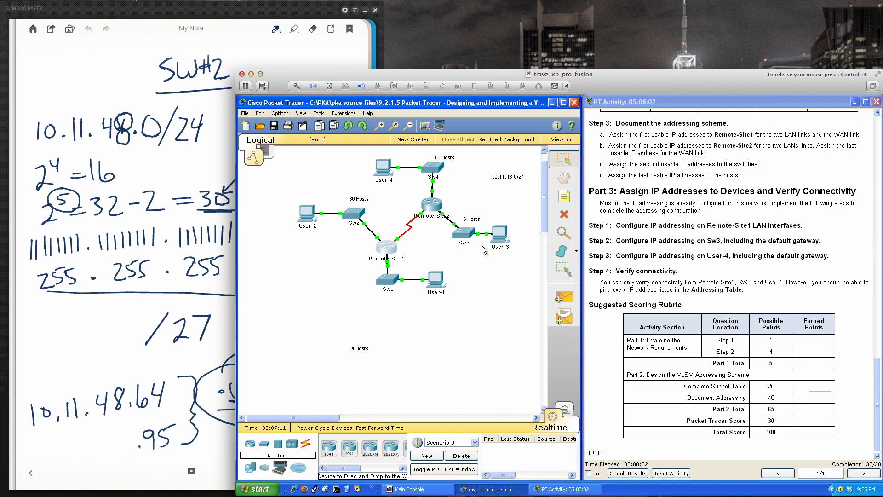
- Open Sw3's command line clear of the topology, begin a ping command, and show the SW#3 page in the Bamboo Paper notes
left_click(463, 235)
left_click_drag(542, 186, 622, 258)
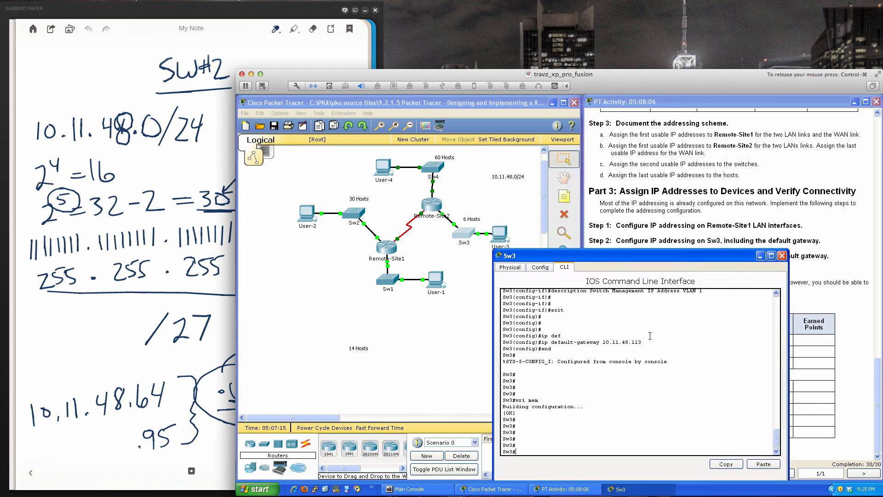
type("ping")
left_click(228, 441)
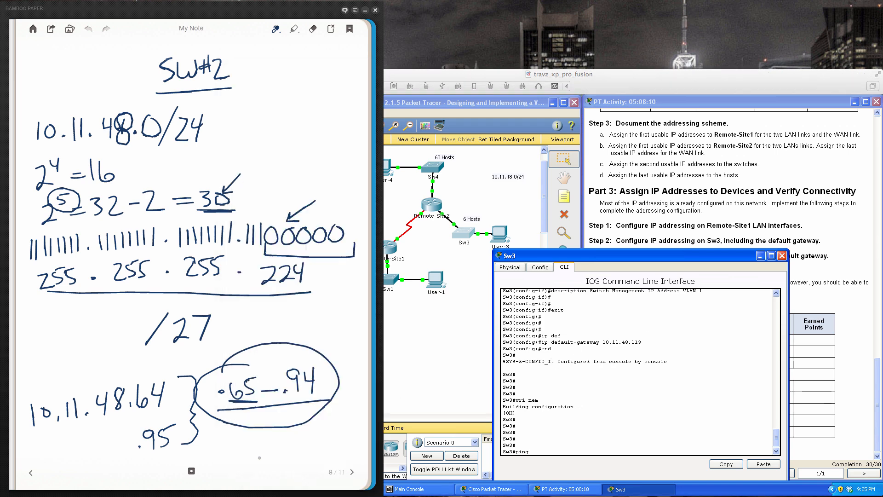
left_click(351, 472)
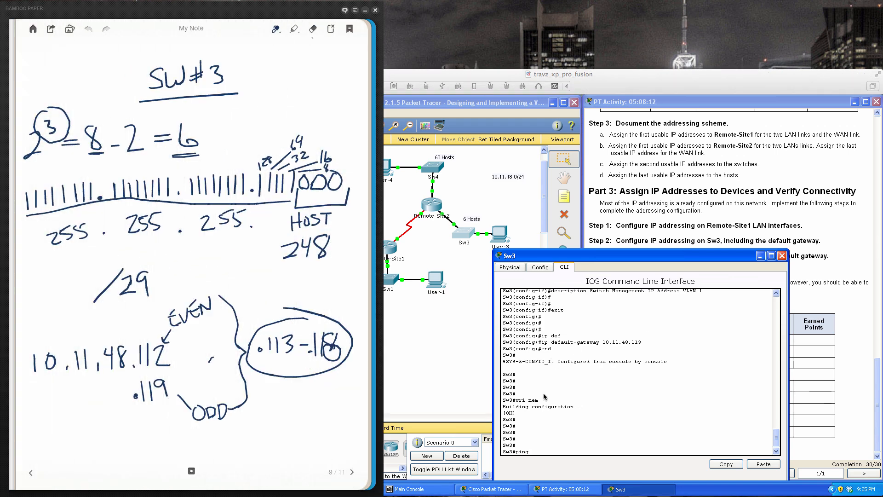
- Return to Packet Tracer and ping the default gateway 10.11.48.113 from Sw3 twice
left_click(646, 351)
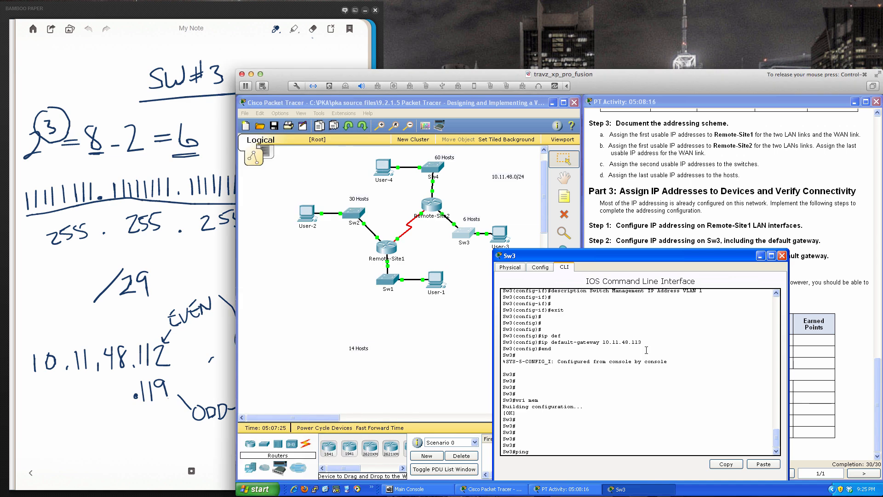
type("ping 10.11.48.113")
key("Return")
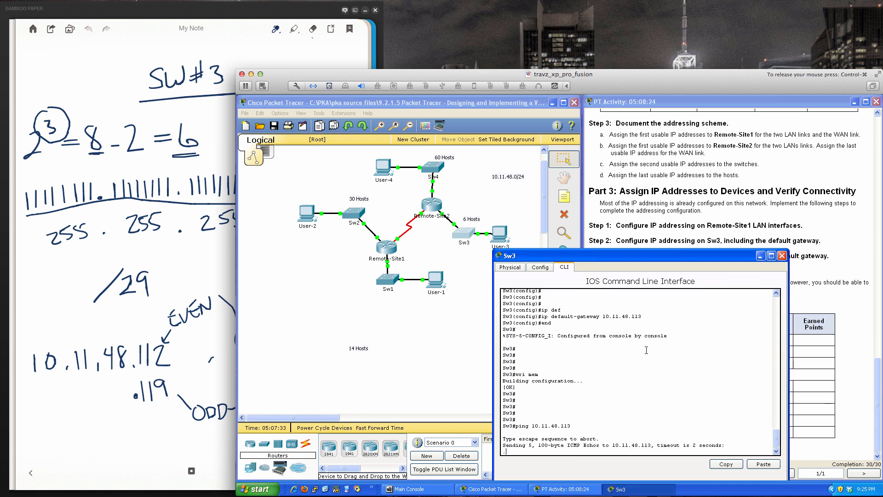
key("Up")
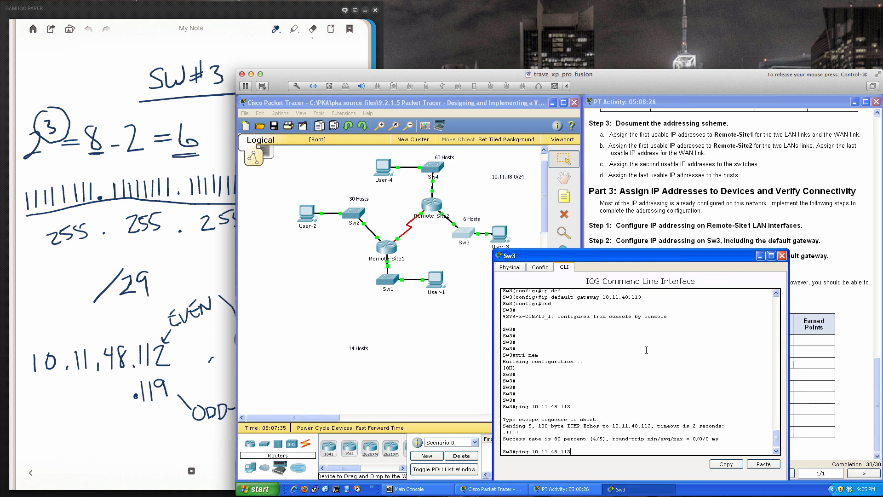
key("Return")
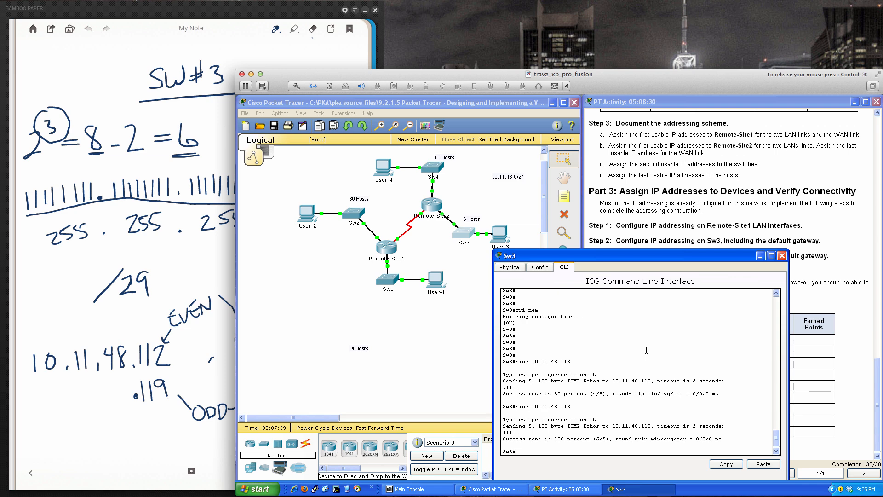
- Ping 10.11.48.118 from Sw3 twice
type("ping 10.11.48.118")
key("Return")
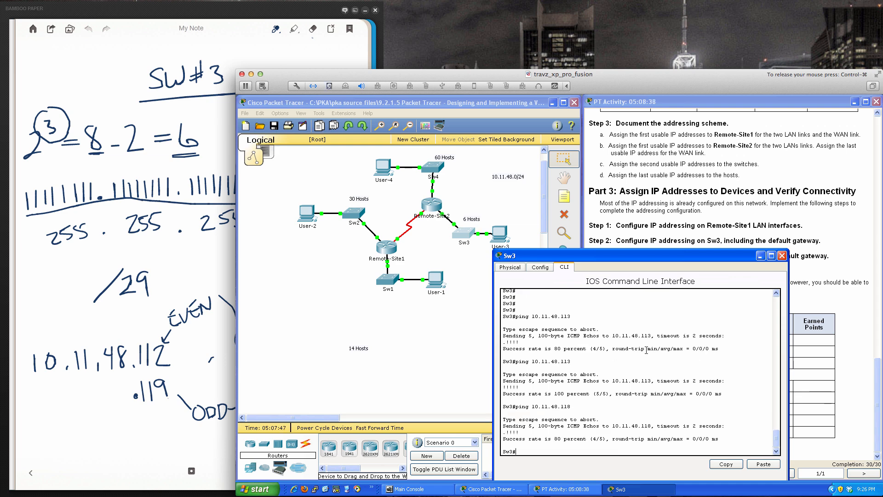
key("Up")
key("Return")
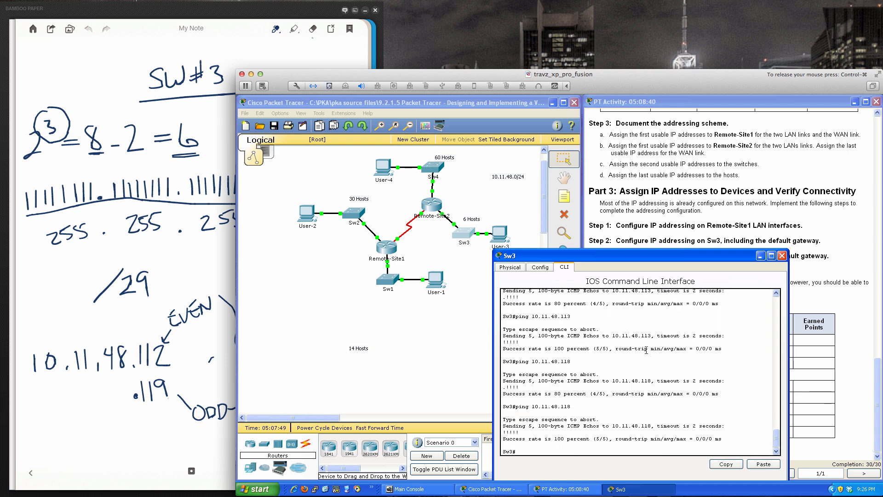
- Ping 10.11.48.1 and 10.11.48.62 from Sw3, and close its device window
type("ping 10.11.48.1")
key("Return")
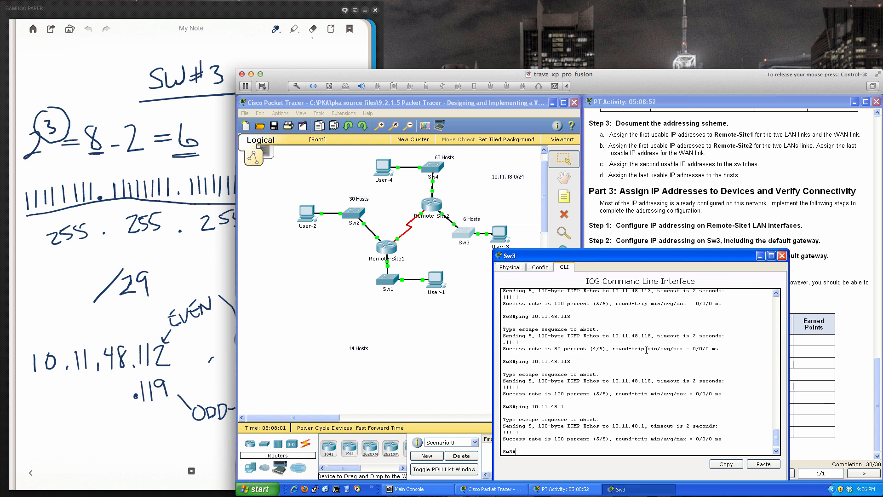
key("Up")
key("BackSpace")
type("62")
key("Return")
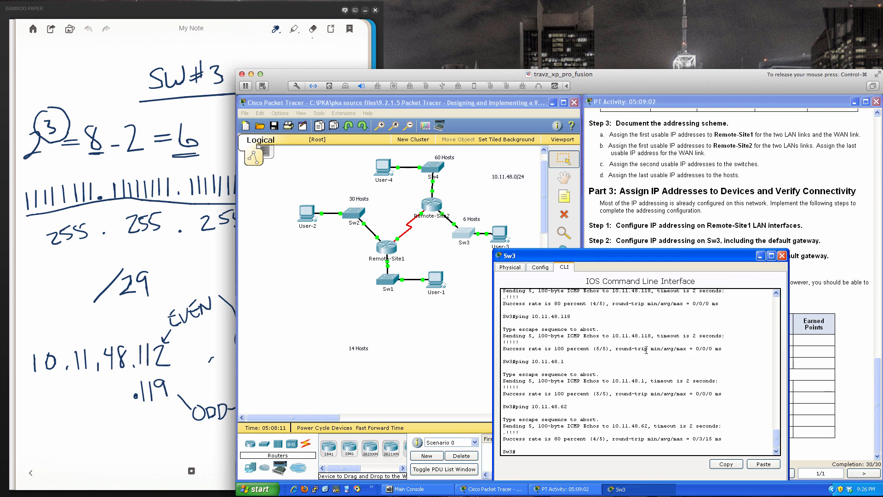
left_click(782, 256)
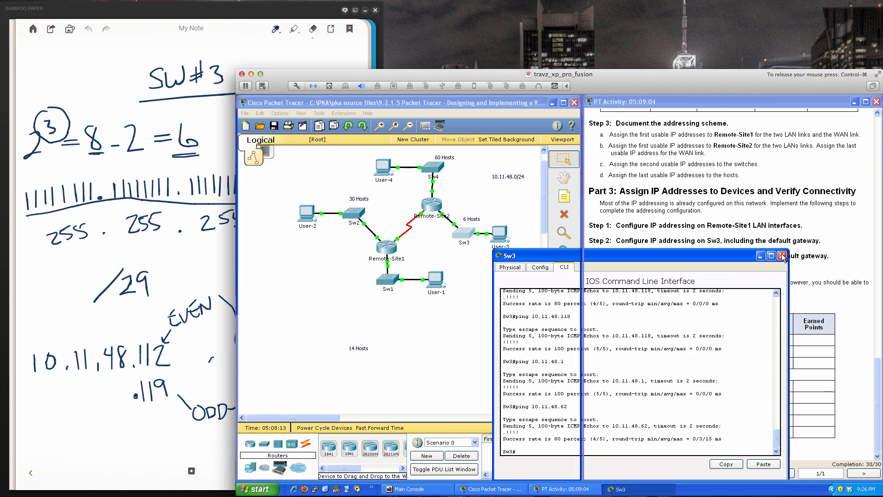
- Open User-4's Command Prompt clear of its topology icon, begin a ping command, and show the SW#4 page in the Bamboo Paper notes
left_click(384, 170)
left_click_drag(496, 188, 374, 225)
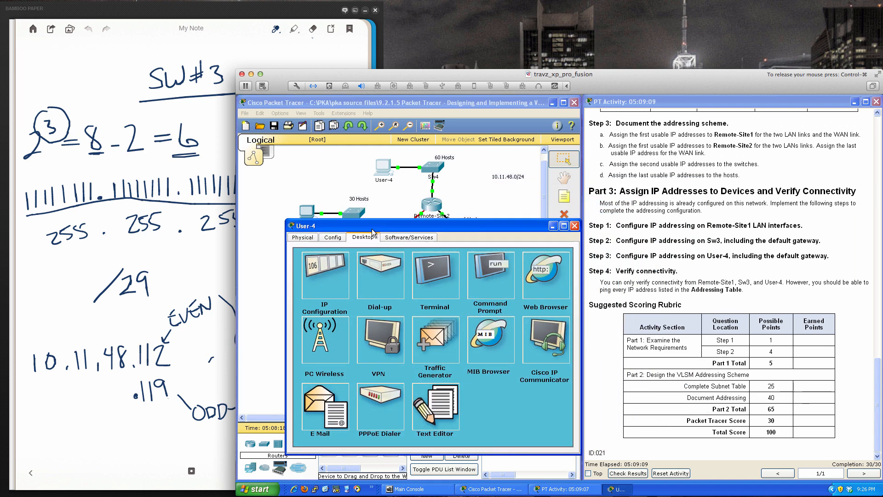
left_click(477, 269)
type("ping")
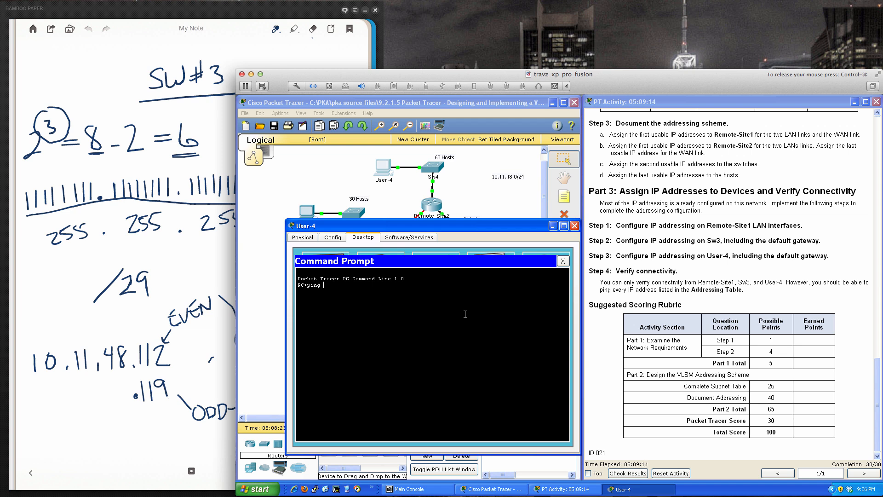
left_click(212, 423)
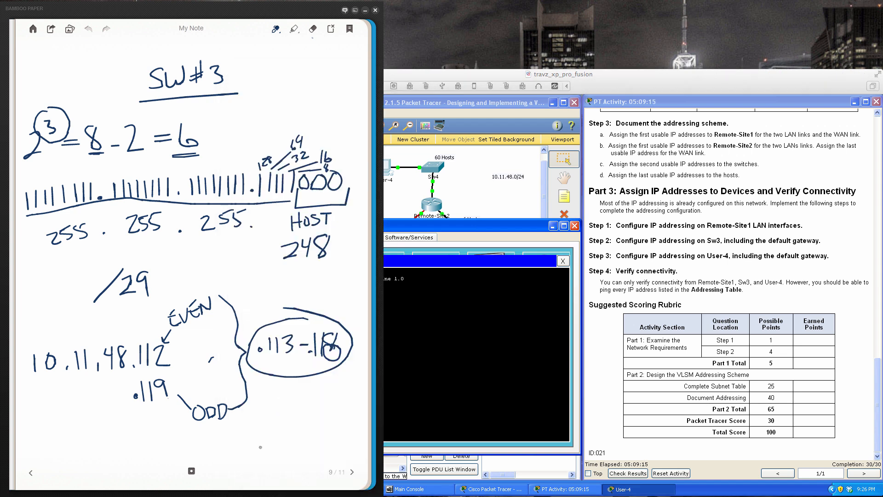
left_click(352, 472)
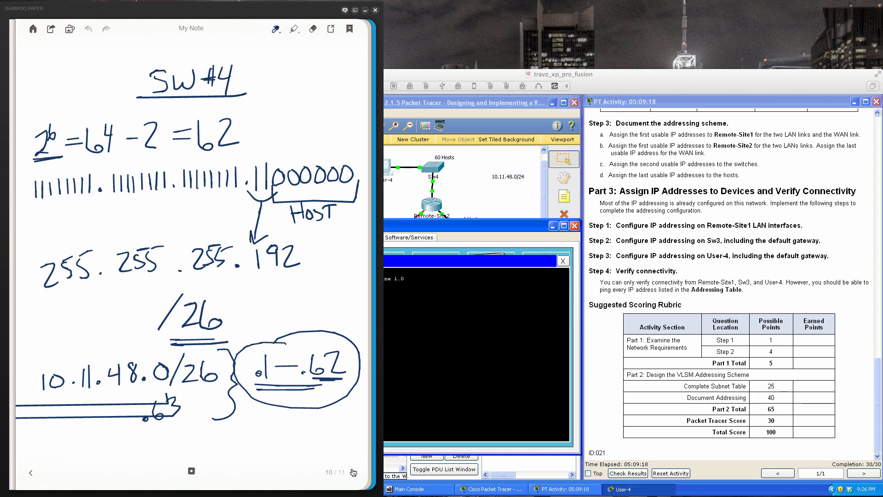
- Return to Packet Tracer and ping 10.11.48.1 and 10.11.48.2 from User-4
left_click(436, 366)
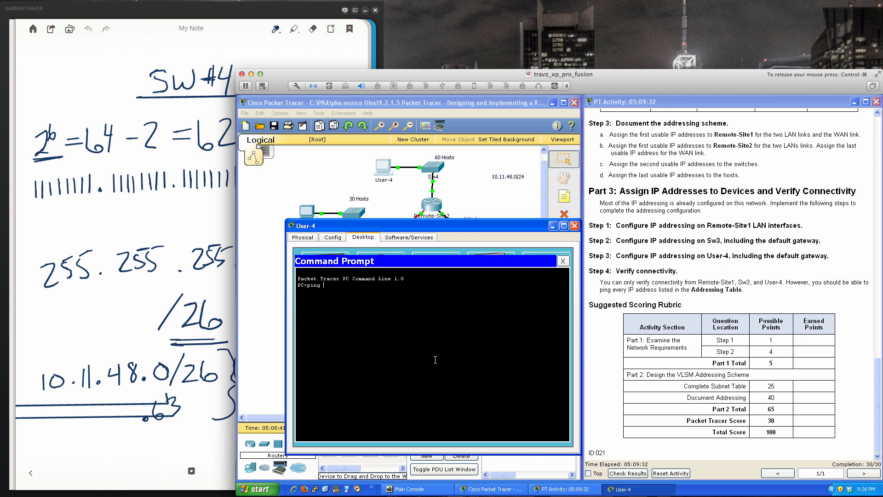
type("10.11.48.1")
key("Return")
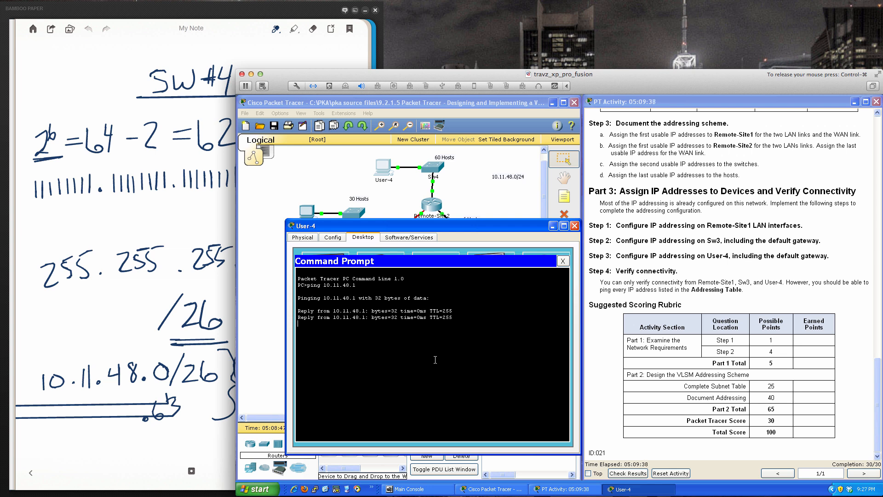
key("Up")
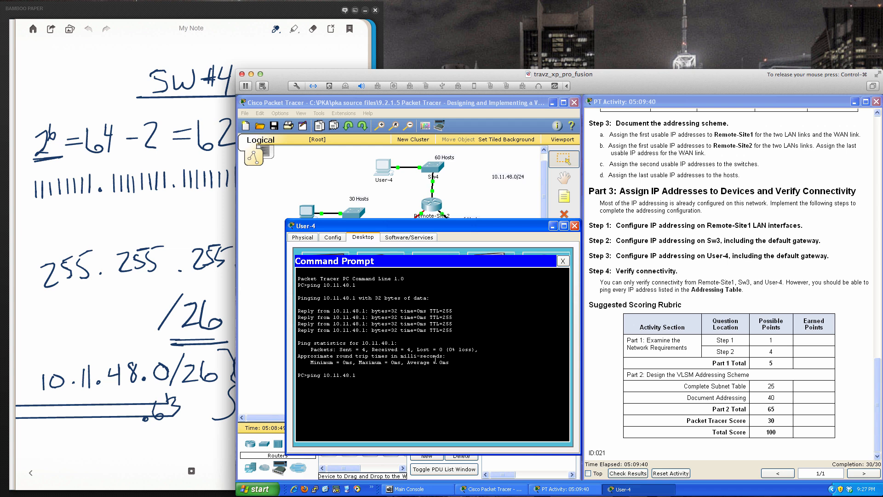
key("Return")
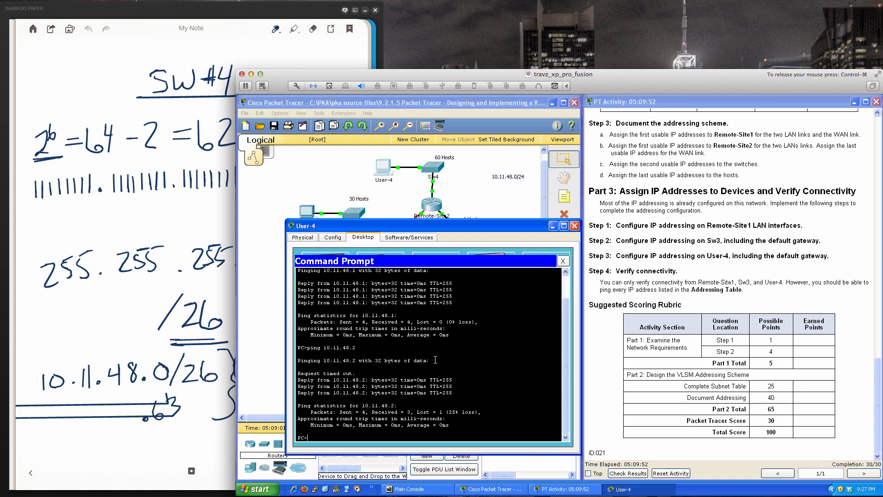
- Begin another ping command on User-4, and show the 10.11.48.0/24 page with the SW#1 subnet in the Bamboo Paper notes
type("ping")
left_click(49, 484)
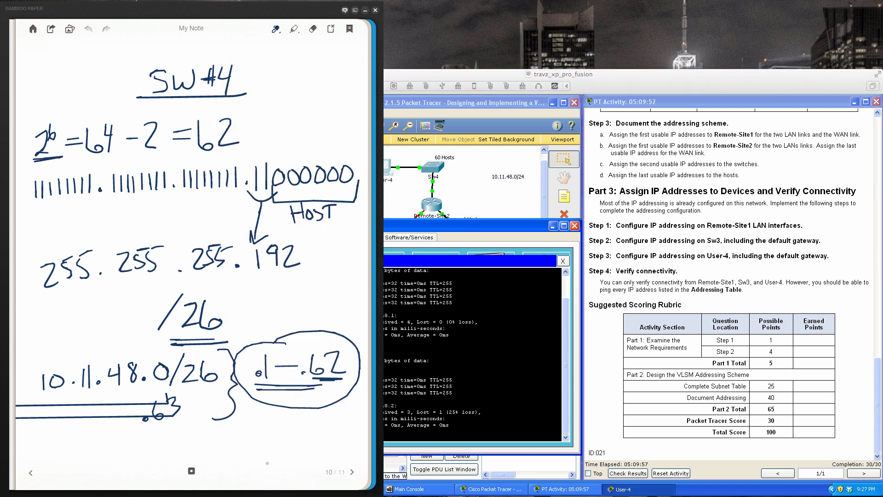
left_click(31, 473)
left_click(31, 473)
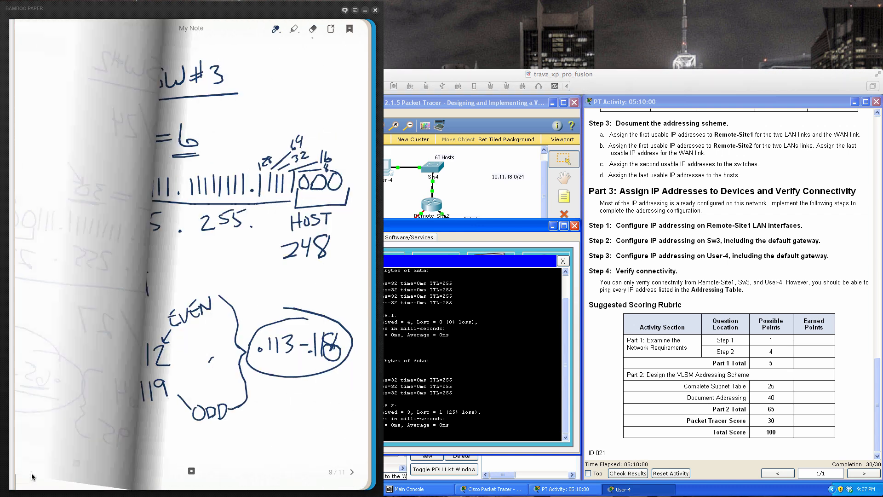
left_click(31, 473)
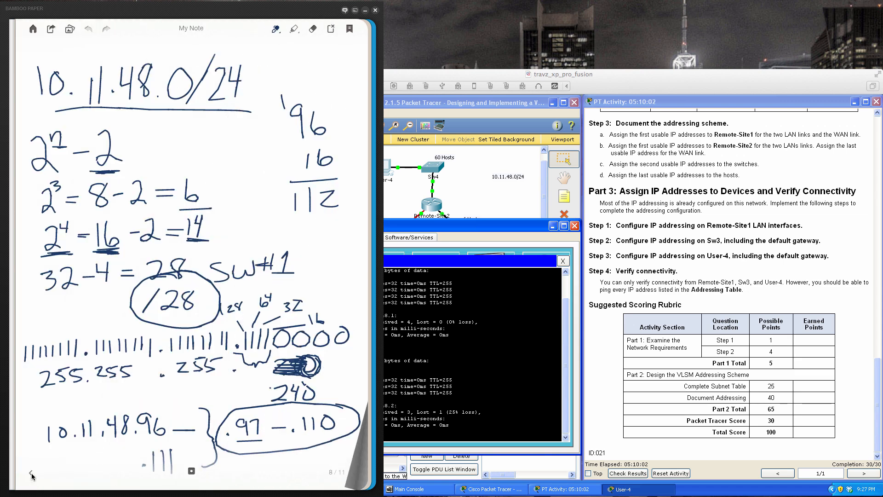
- Return to Packet Tracer and ping 10.11.48.97 from User-4
left_click(483, 379)
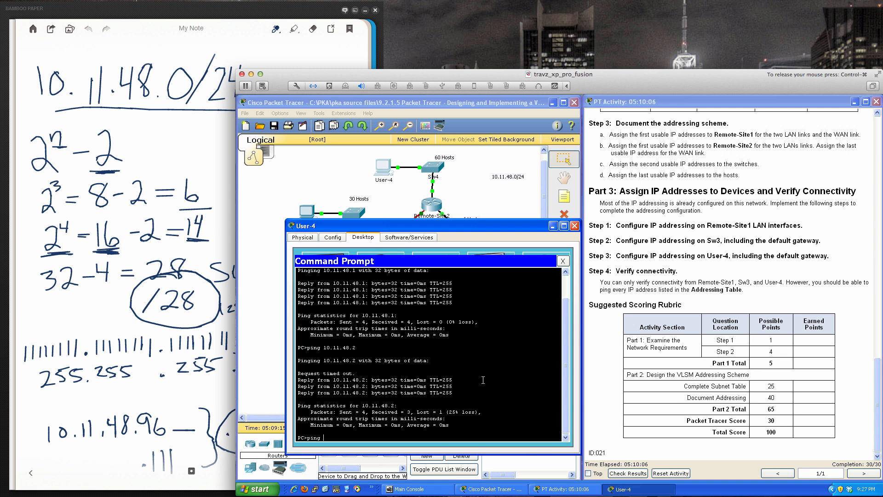
type("10.11.48.97")
key("Return")
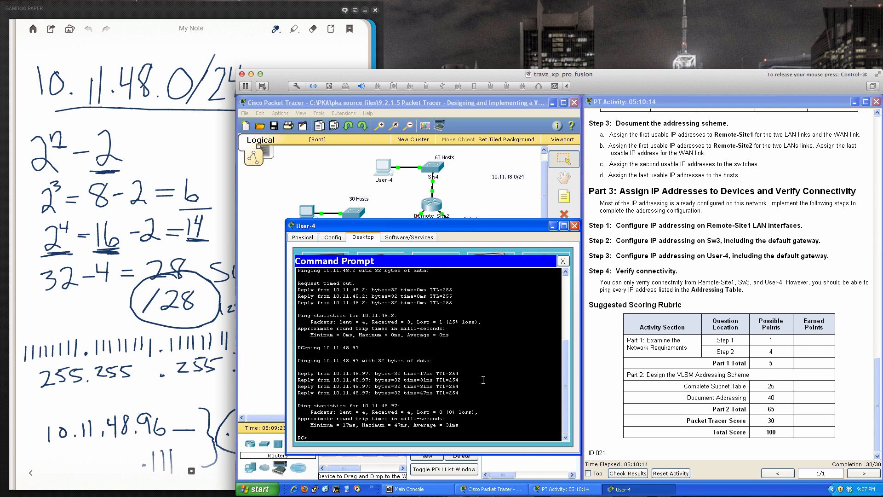
- Ping 10.11.48.110 from User-4, and close its Command Prompt and device window
key("Up")
type("110")
key("Return")
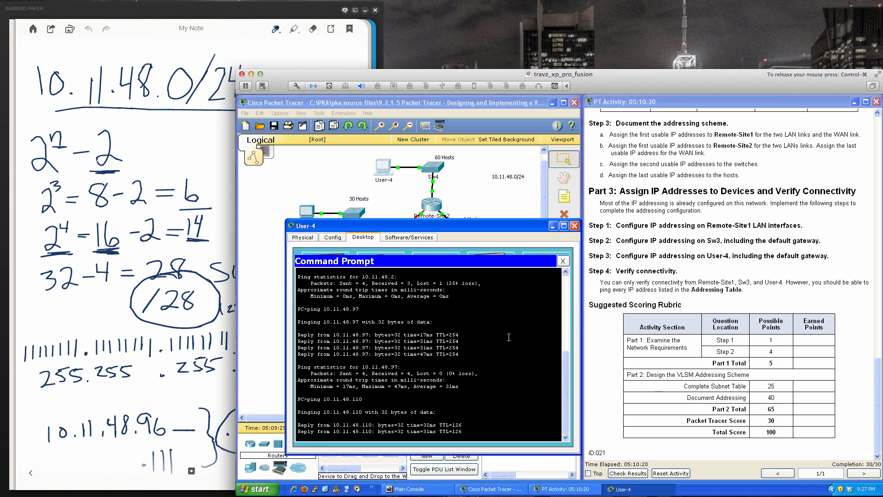
left_click(563, 261)
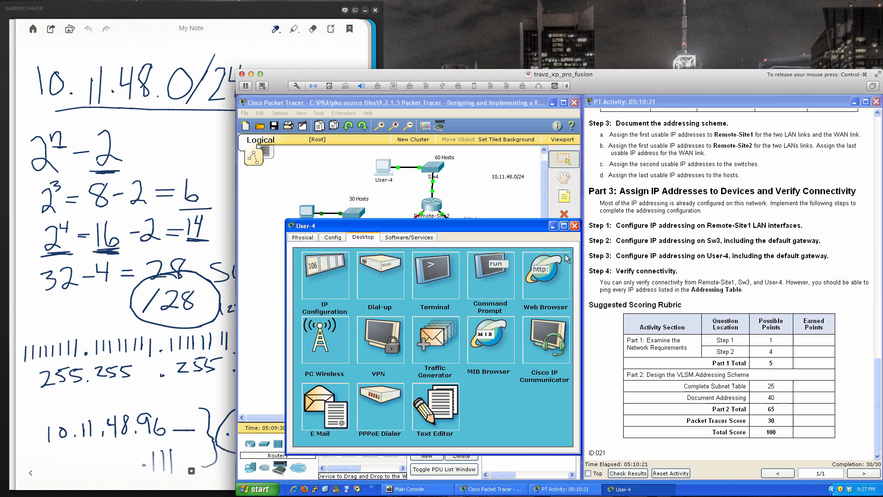
left_click(573, 226)
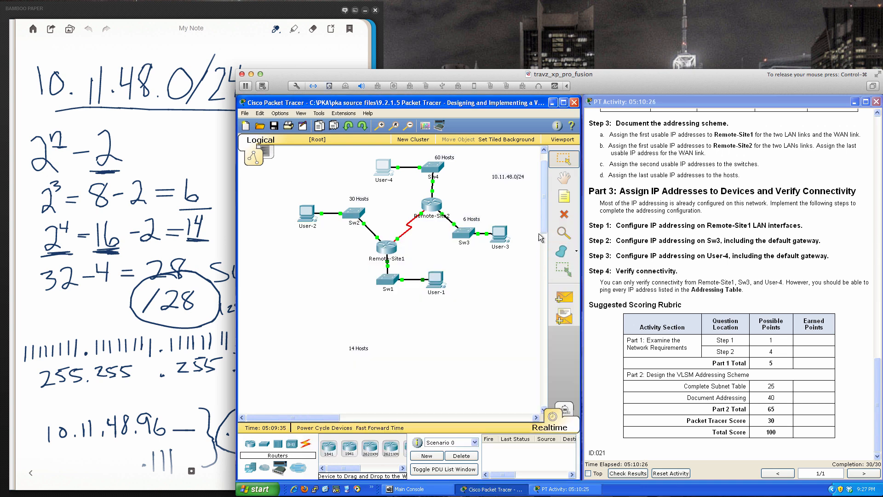
- Check the activity results, review the overall feedback and the assessment items, and close the results
left_click_drag(542, 225, 543, 219)
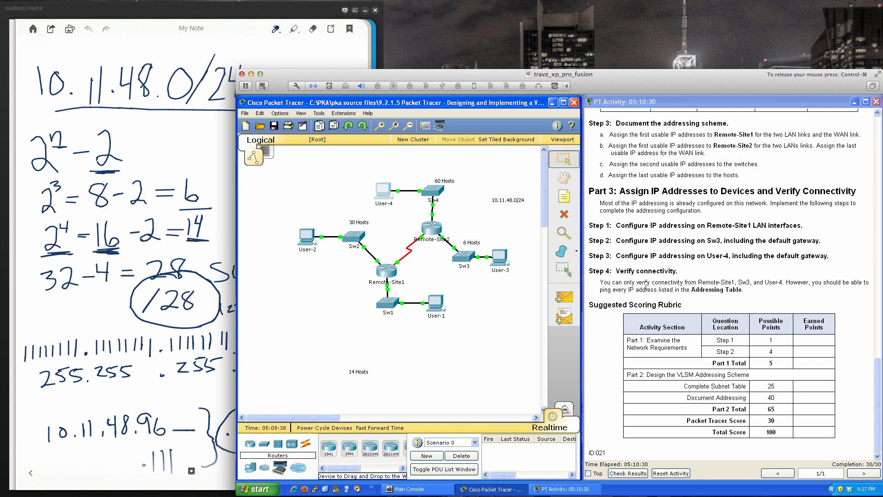
left_click(626, 473)
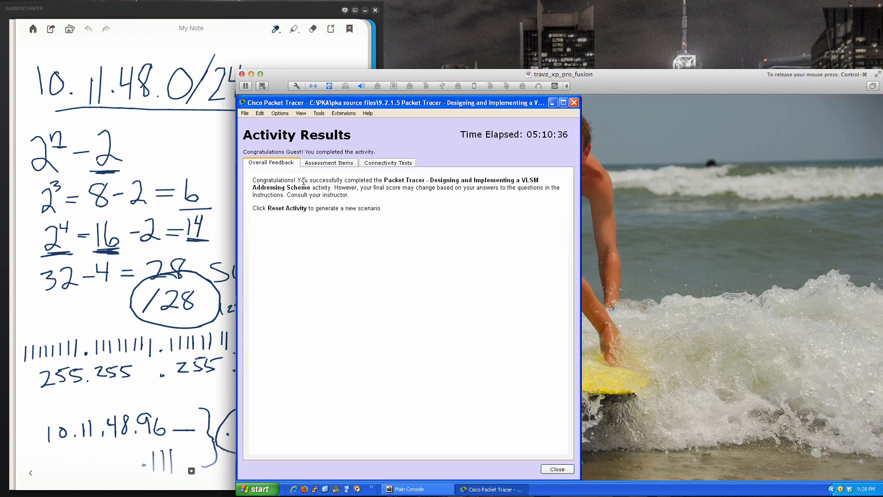
left_click(331, 163)
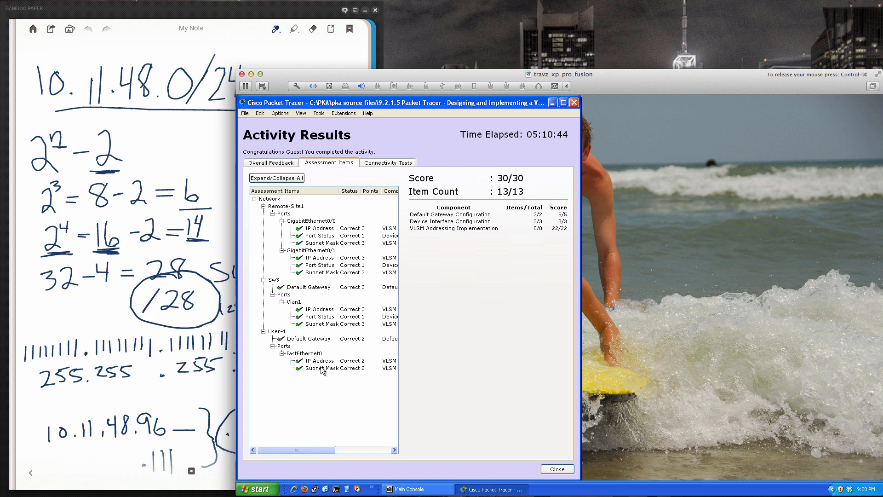
left_click(557, 468)
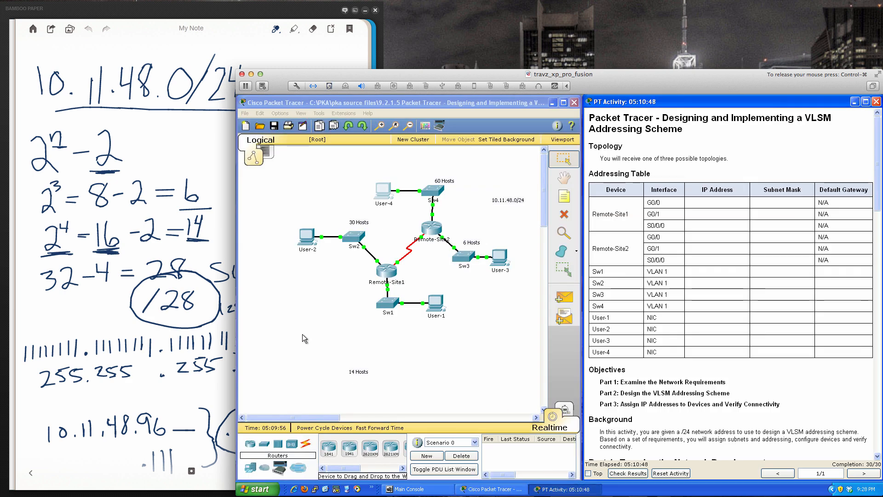
- Switch to the Bamboo Paper notes and underline the 10.11.48.0/24 heading with a thicker line
left_click(228, 231)
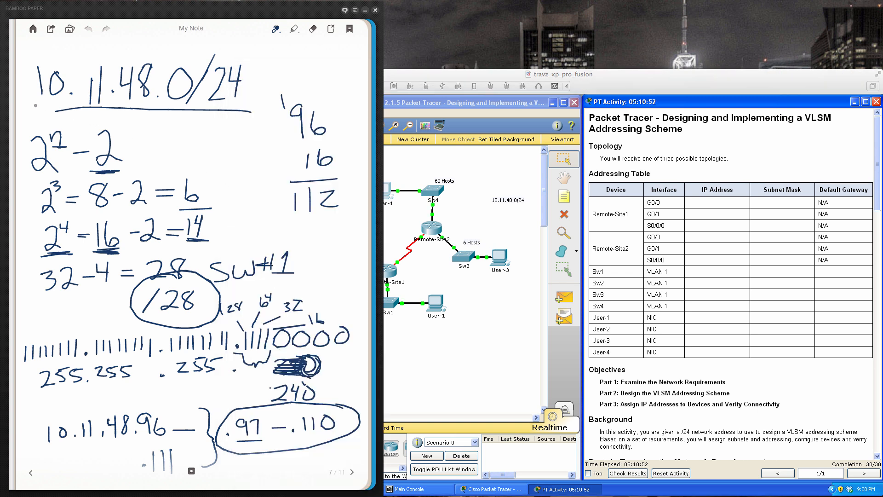
left_click_drag(38, 111, 249, 107)
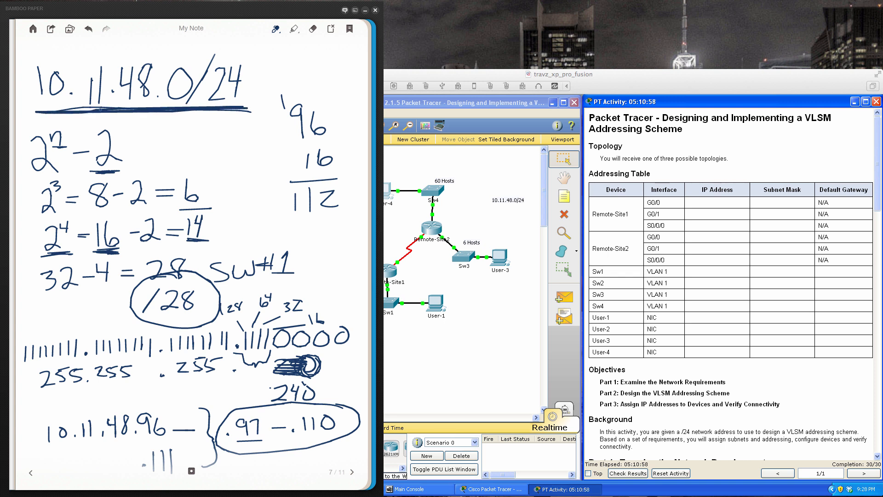
left_click_drag(65, 112, 134, 111)
- Review the SW#2, SW#3, SW#4 and point-to-point pages of the notes, and return to Packet Tracer
left_click(352, 474)
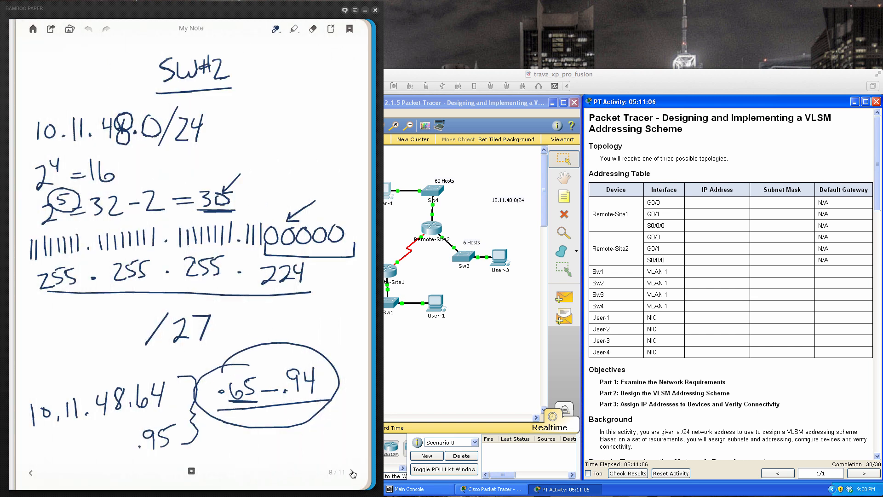
left_click(352, 474)
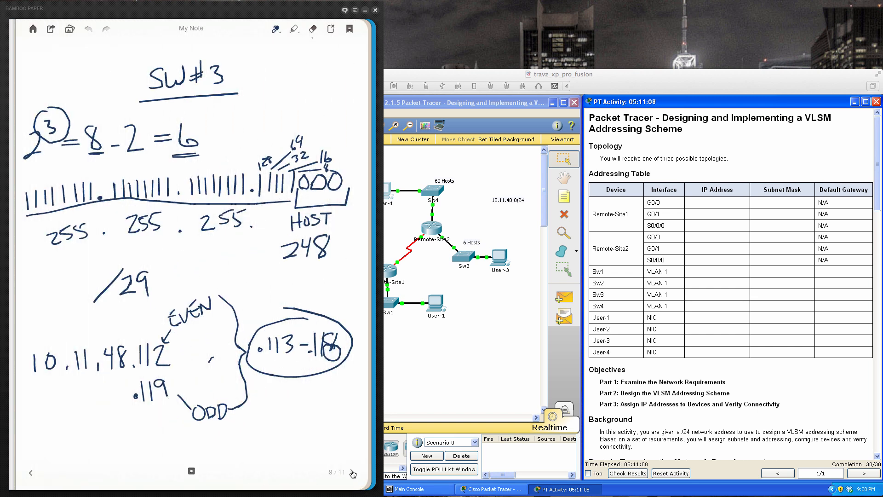
left_click(353, 474)
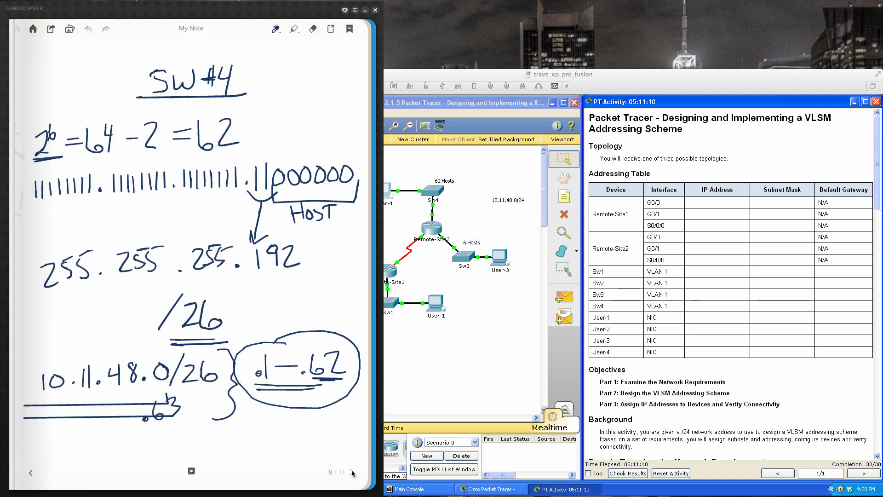
left_click(352, 474)
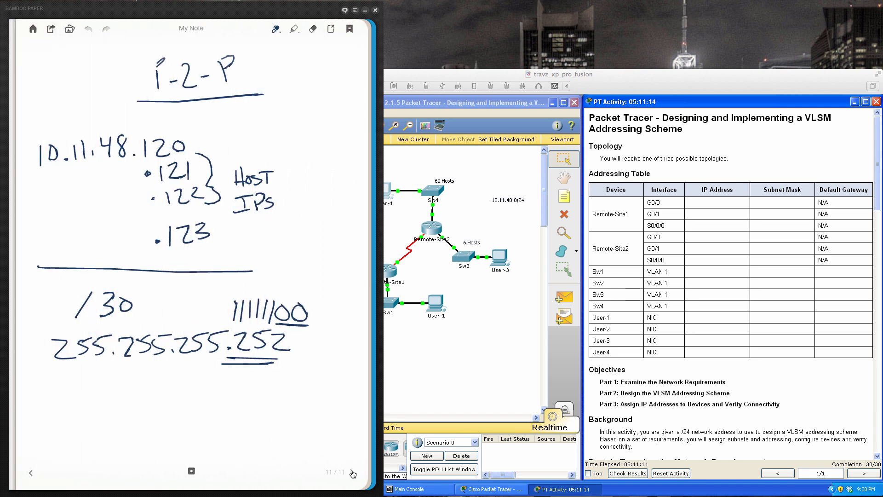
left_click(460, 380)
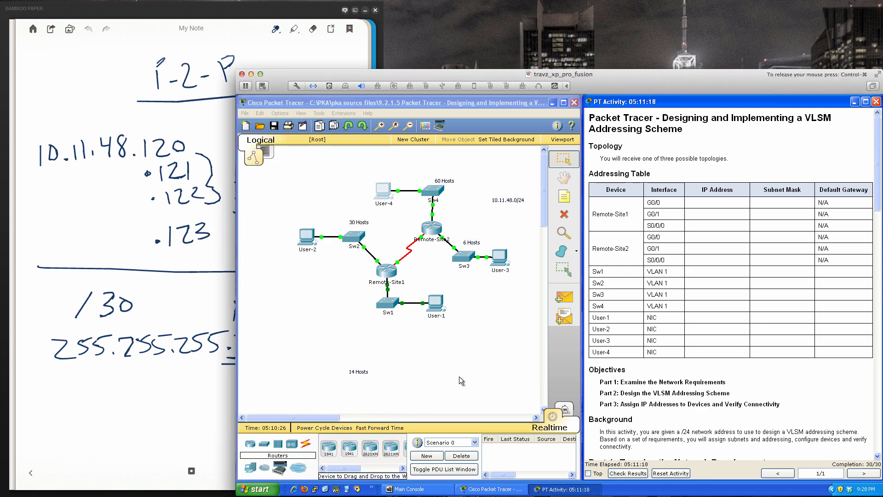